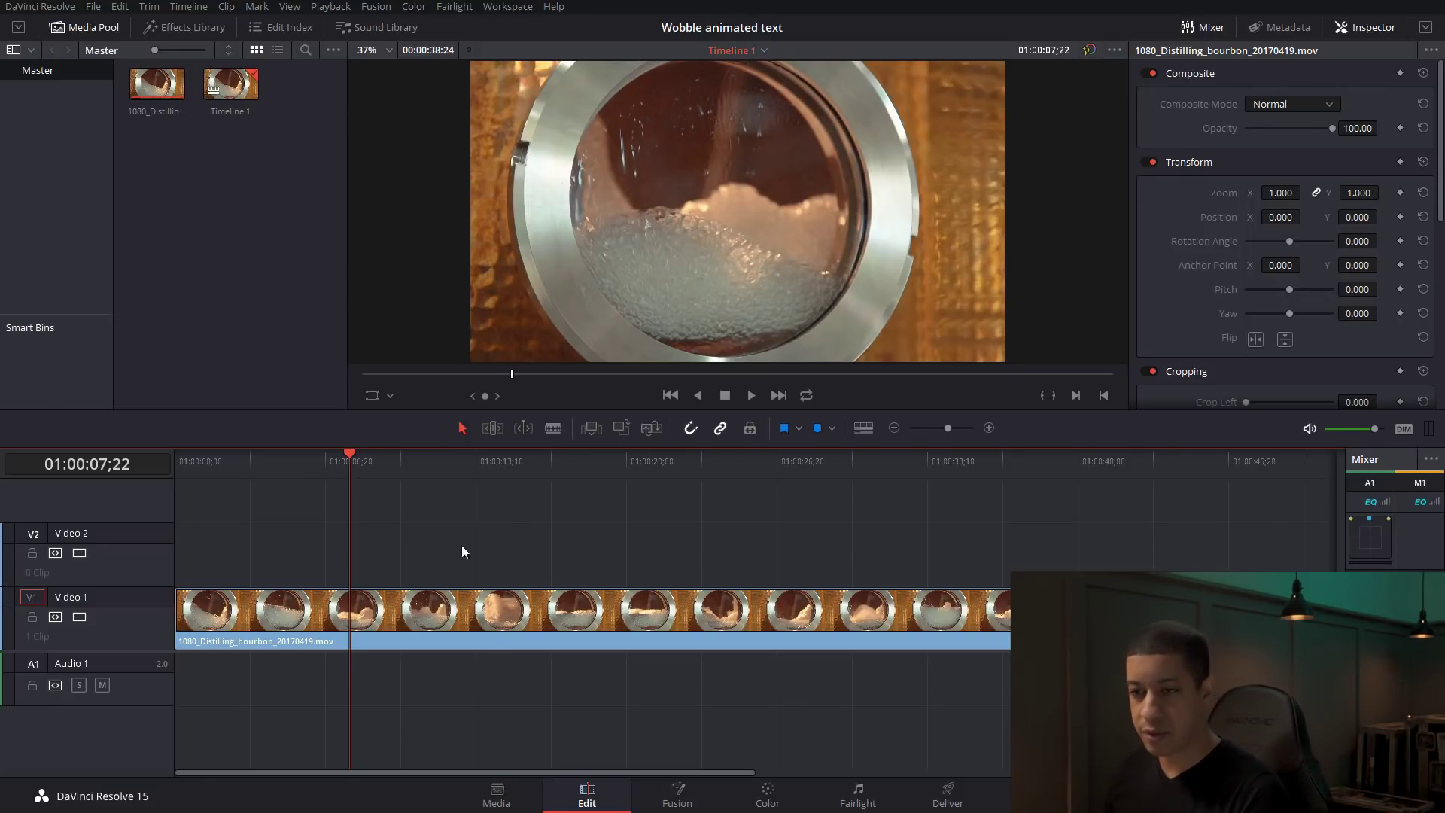
# Step: Cut the bourbon clip twice on Video 1, then undo the cuts and return to 01:00:10;18
pyautogui.click(482, 634)
pyautogui.hotkey('ctrl', '\\')
pyautogui.moveTo(348, 471); pyautogui.dragTo(531, 479)
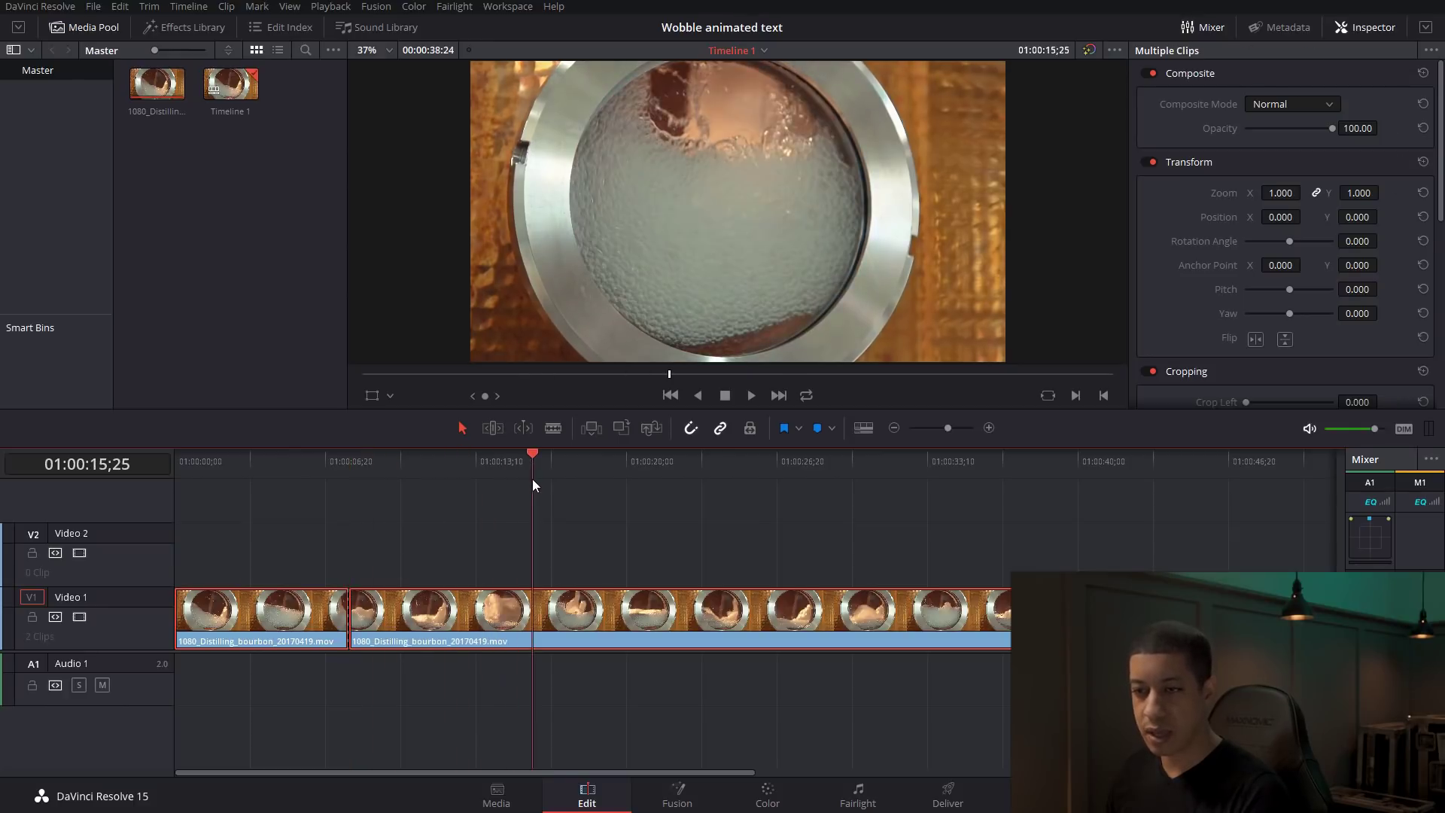
pyautogui.hotkey('ctrl', '\\')
pyautogui.moveTo(350, 462); pyautogui.dragTo(454, 462)
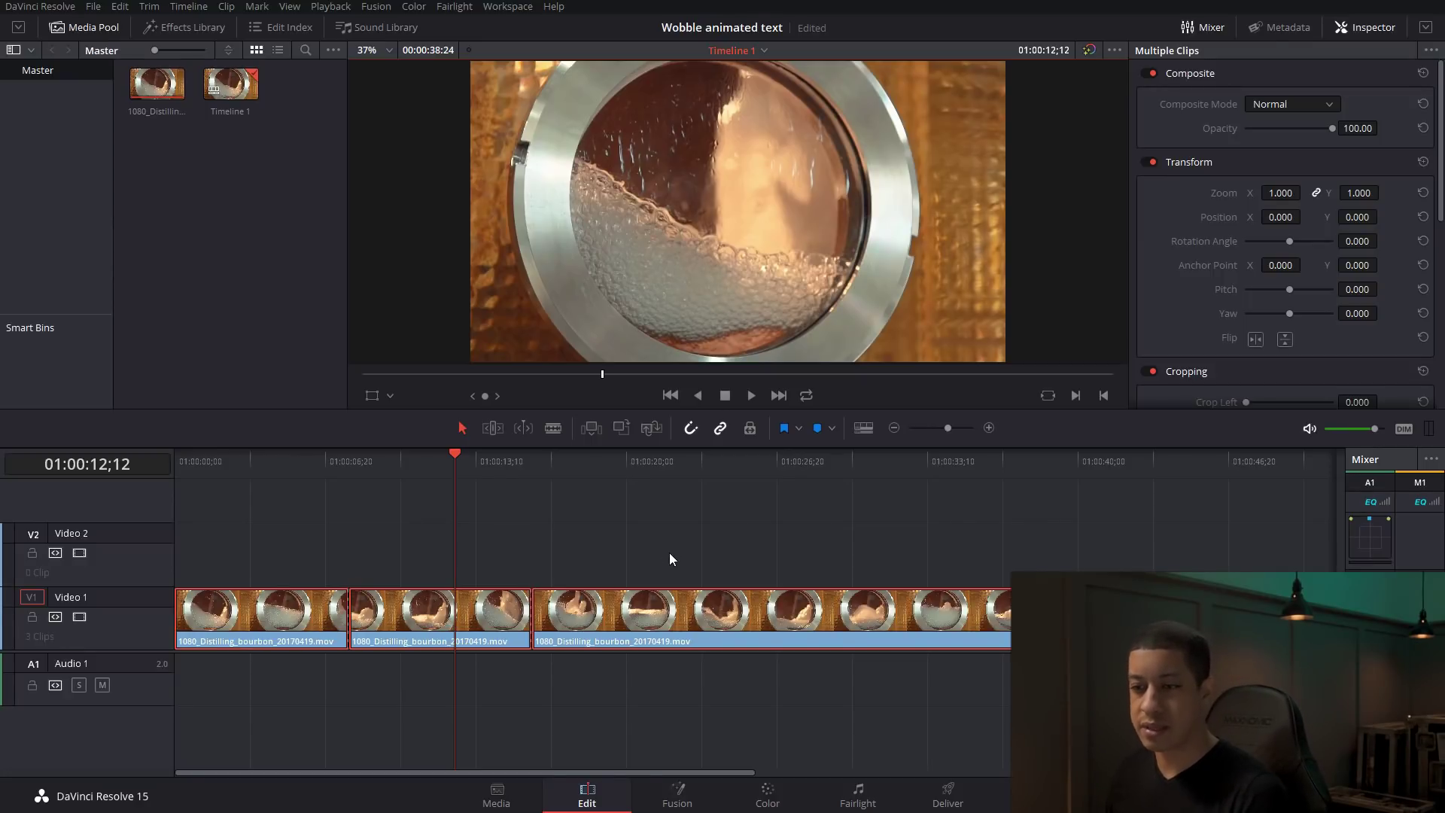
pyautogui.hotkey('ctrl', 'z')
pyautogui.hotkey('ctrl', 'z')
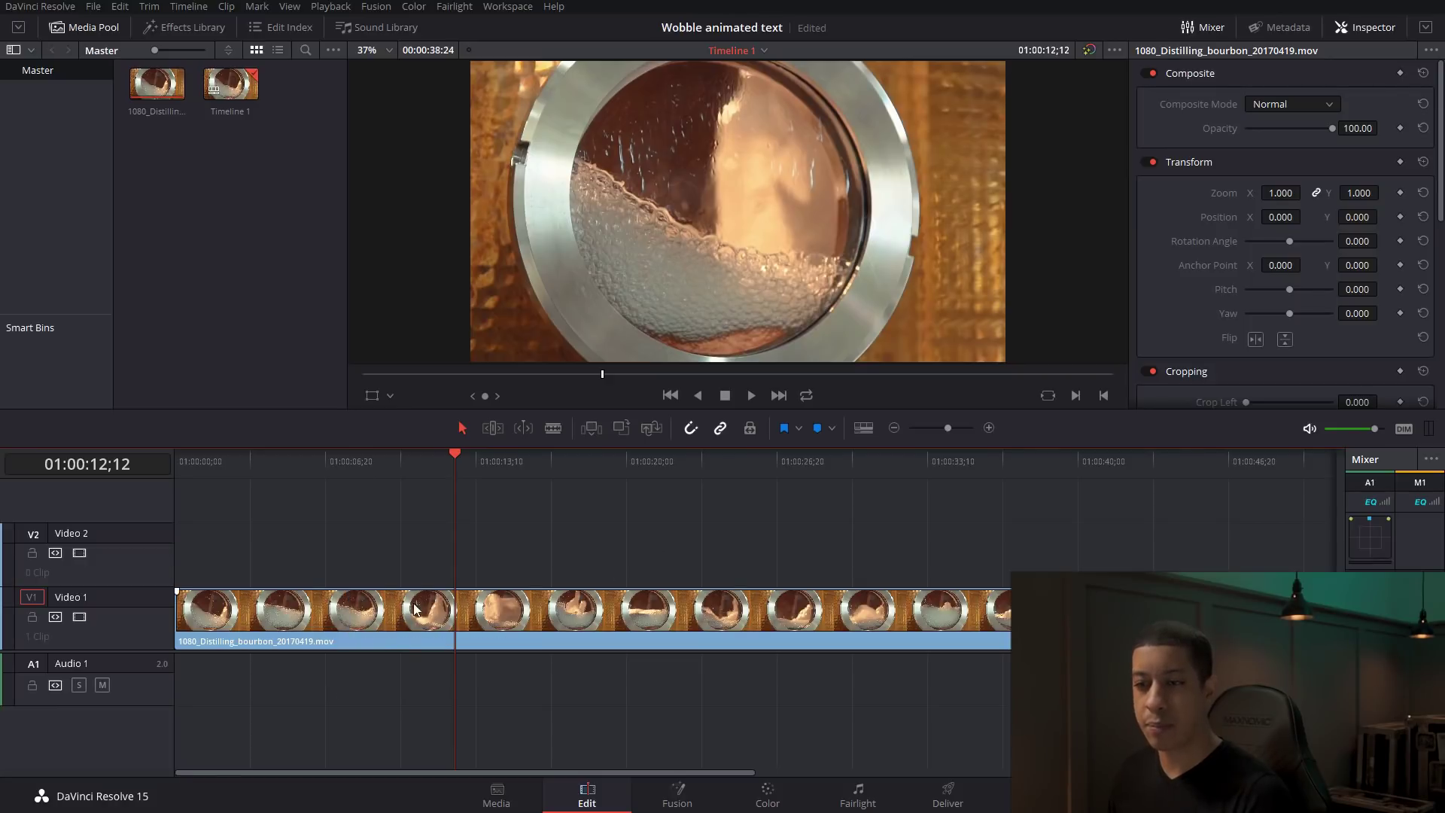
pyautogui.moveTo(435, 459); pyautogui.dragTo(412, 465)
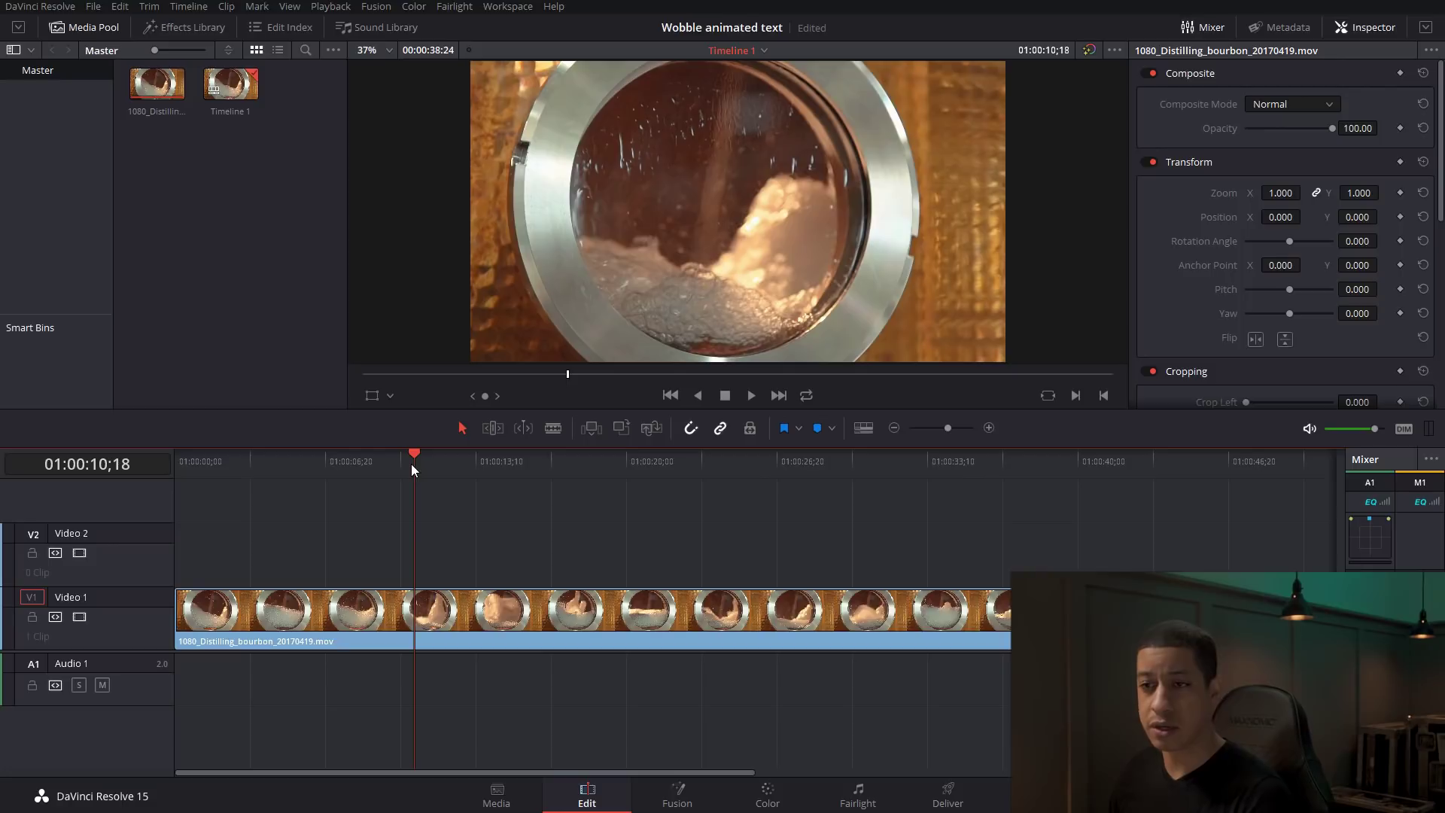
# Step: Add a Fusion composition clip named 'Bourbon' with a 10-second duration to the Media Pool
pyautogui.rightClick(278, 287)
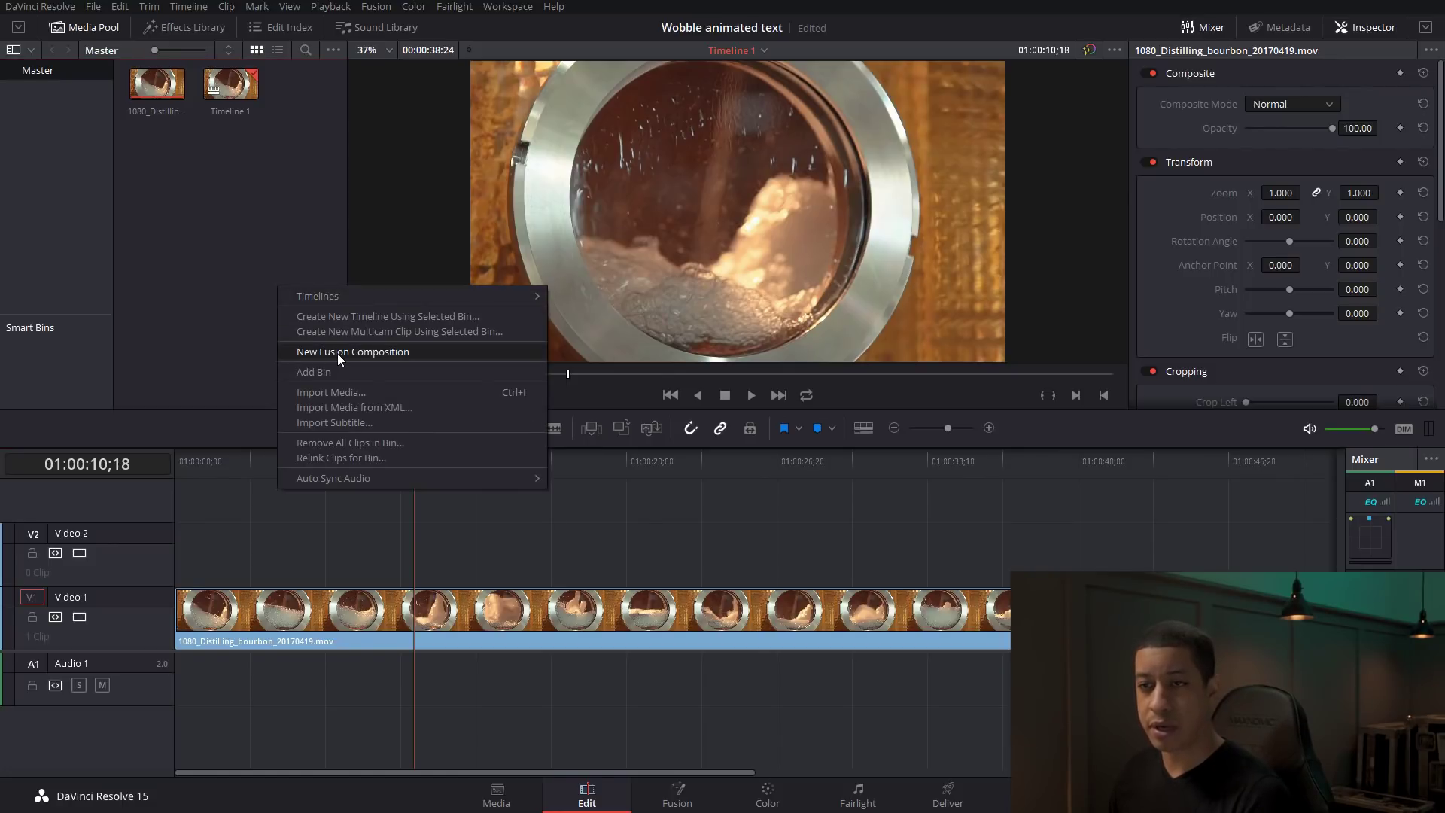
pyautogui.rightClick(192, 241)
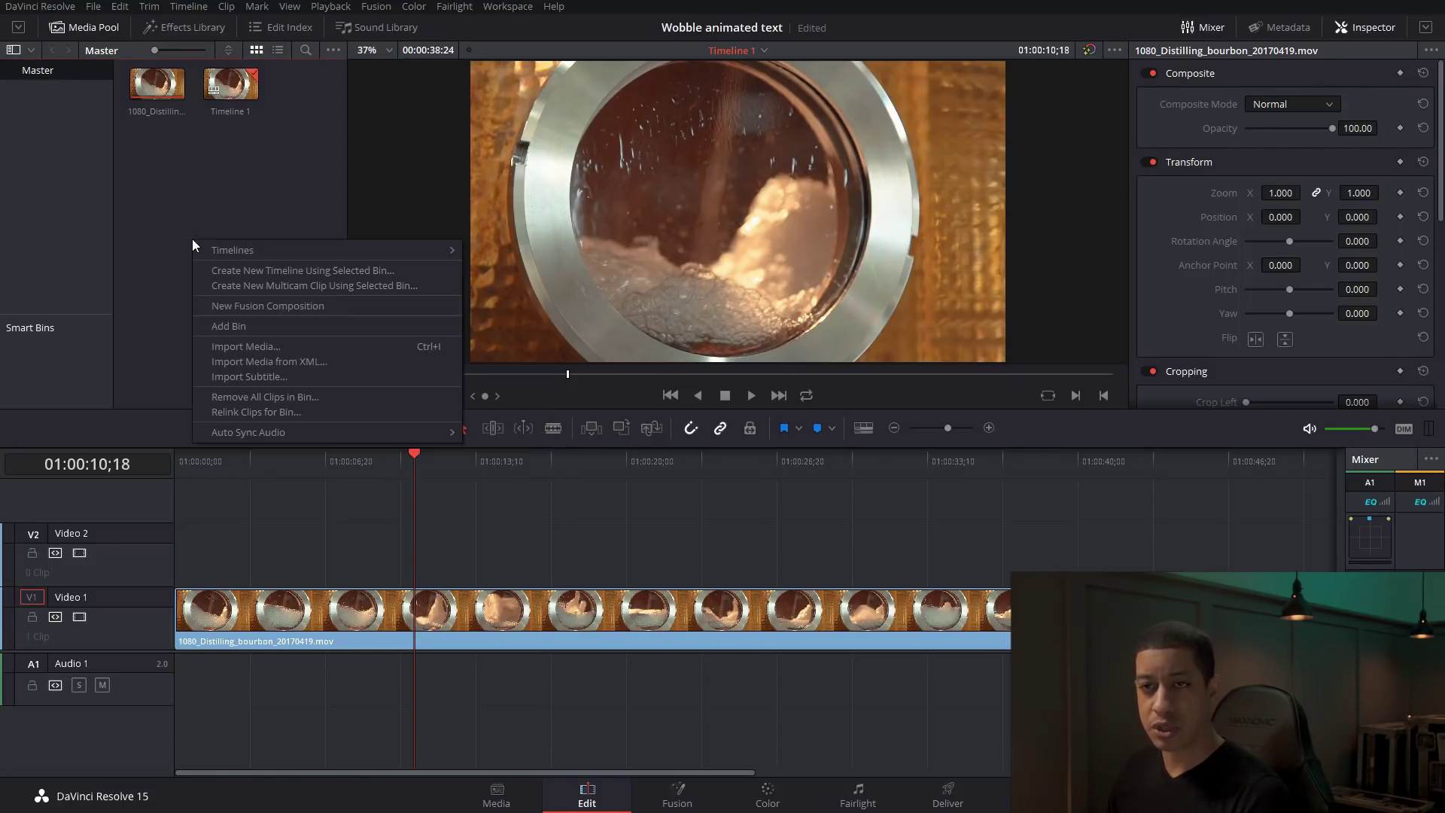
pyautogui.click(244, 310)
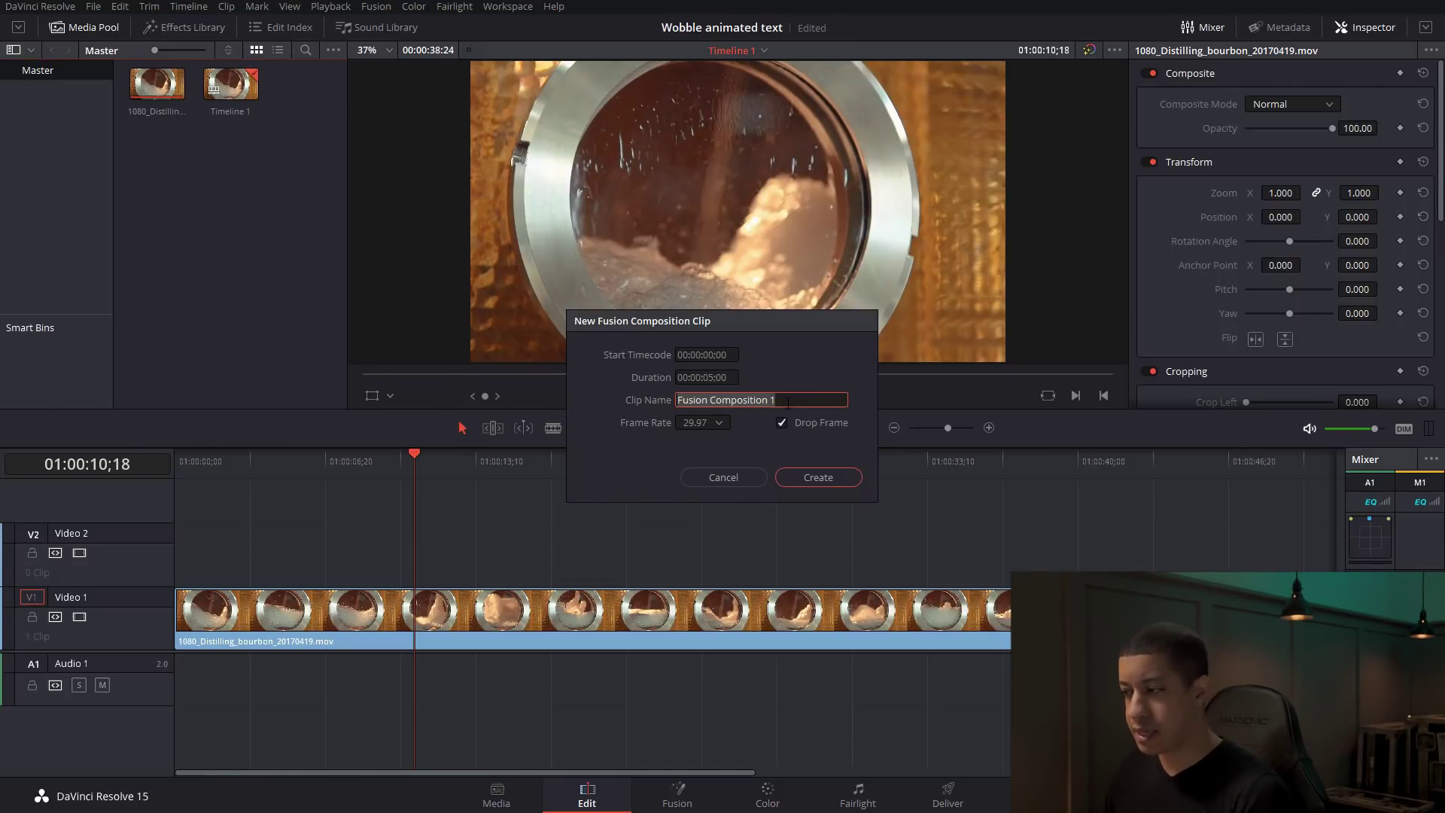
pyautogui.write('Bour')
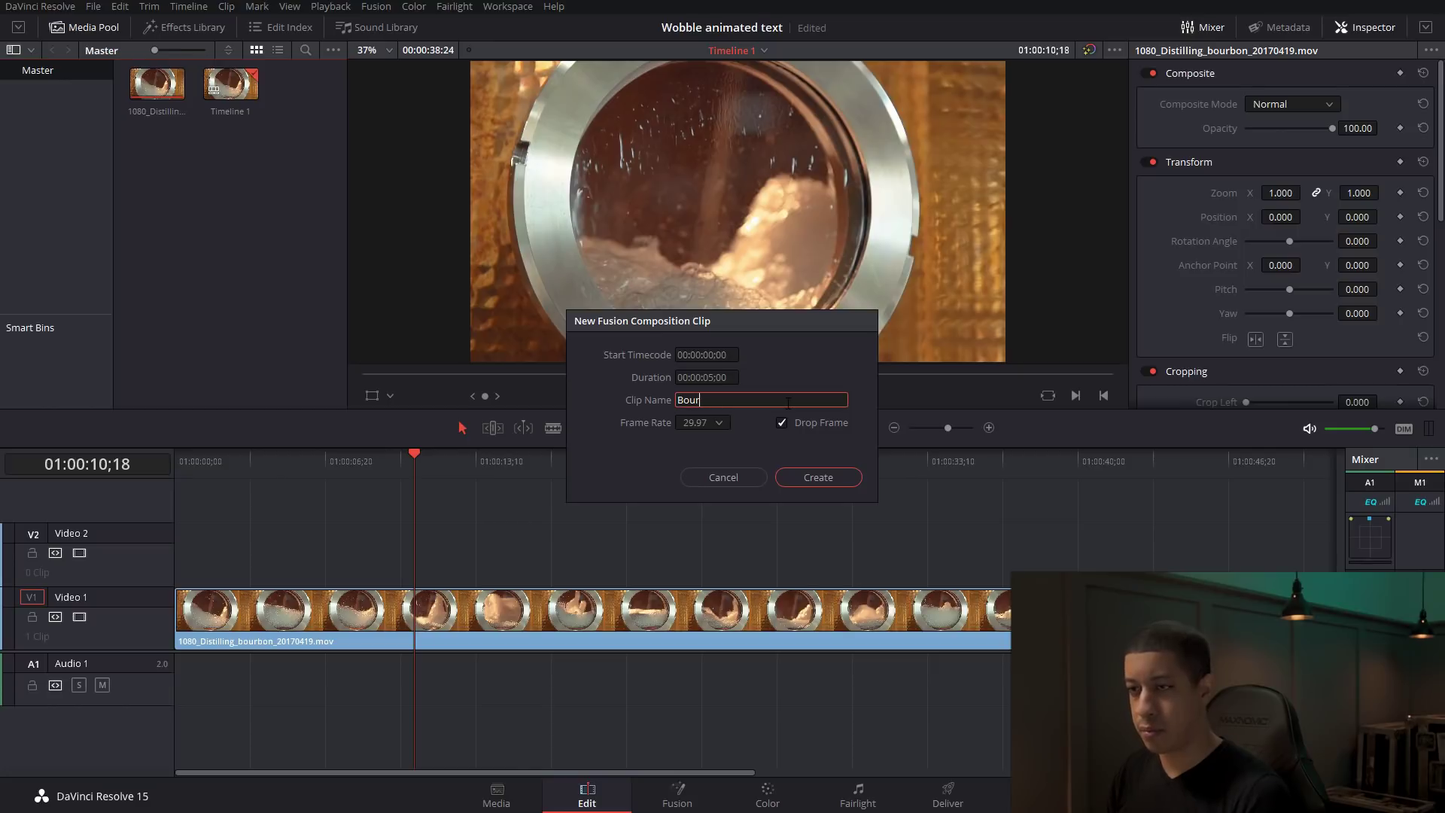
pyautogui.write('bon')
pyautogui.click(705, 377)
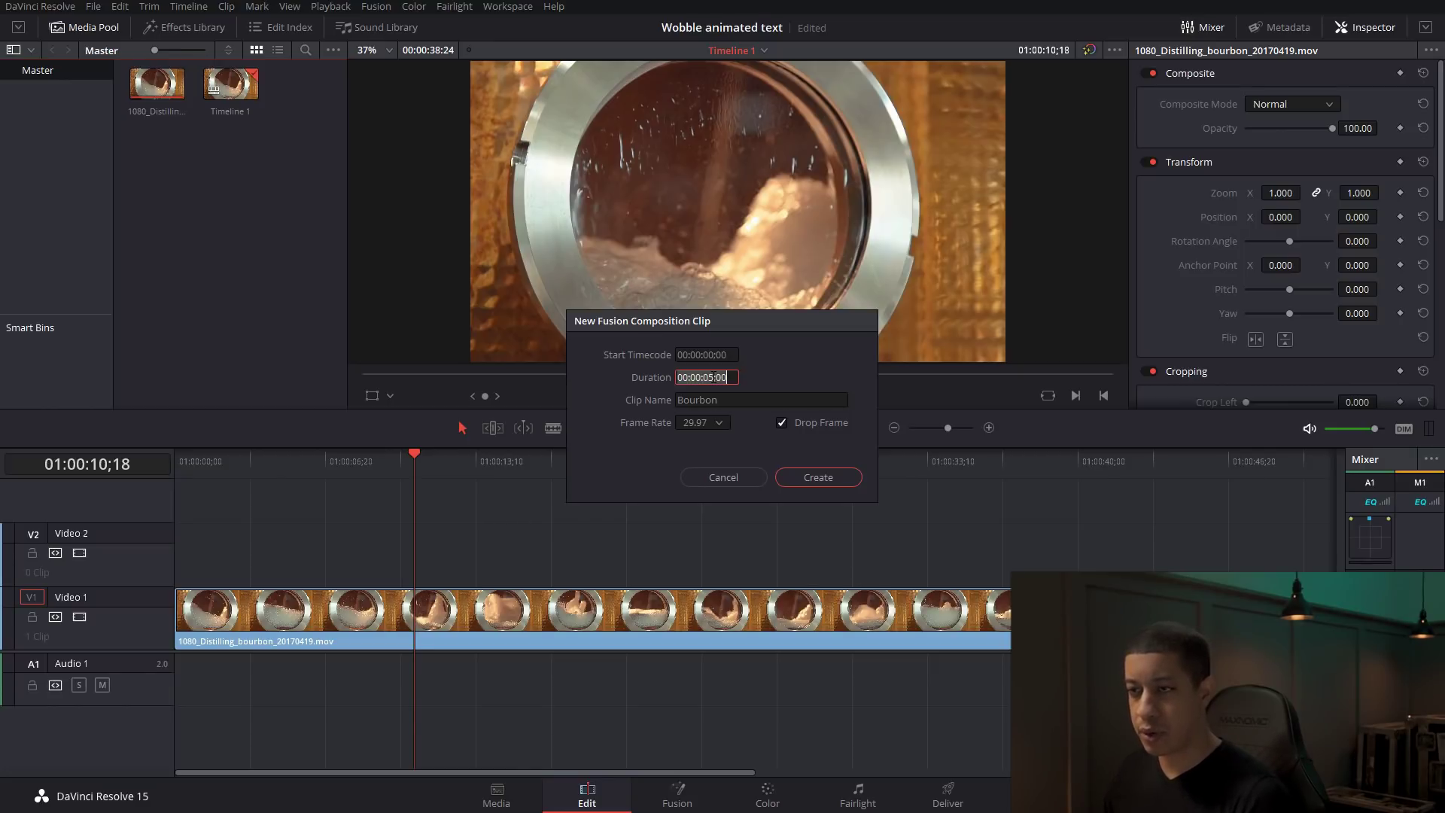
pyautogui.click(705, 377)
pyautogui.write('1')
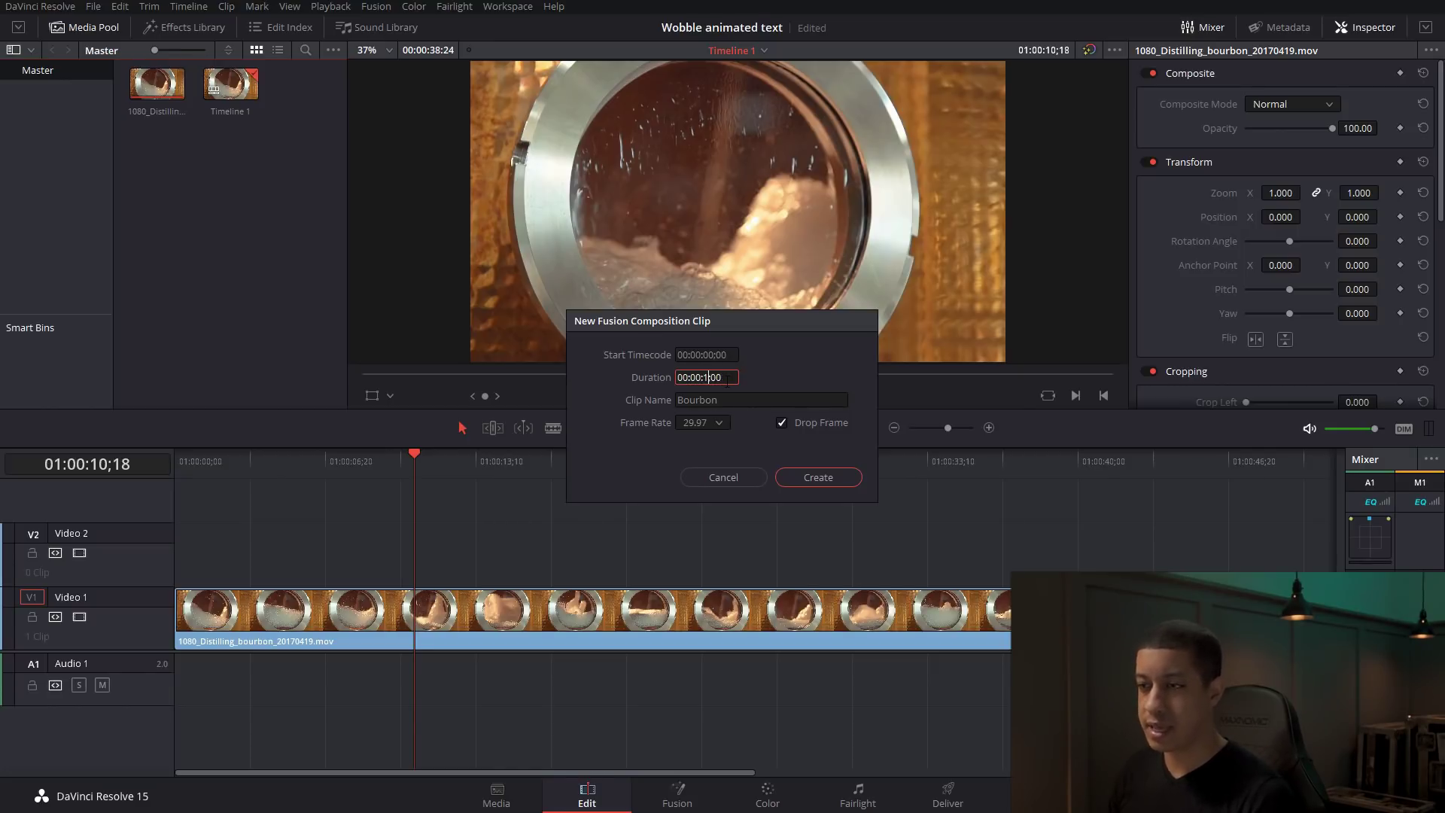
pyautogui.write('0')
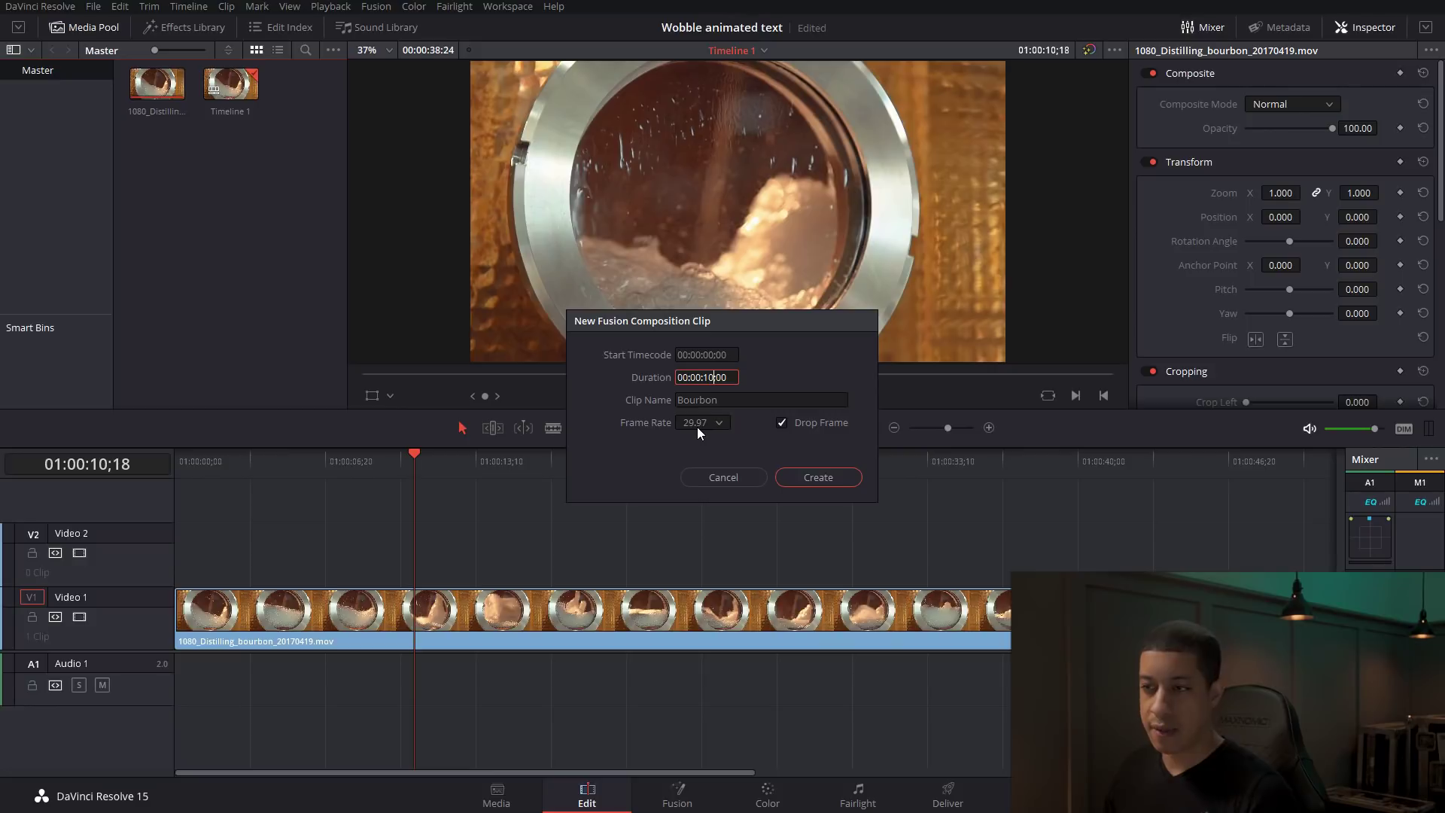
pyautogui.click(795, 481)
# Step: Drop the Bourbon clip onto Video 2 at the playhead, keeping the distilling footage at the timeline start
pyautogui.click(299, 76)
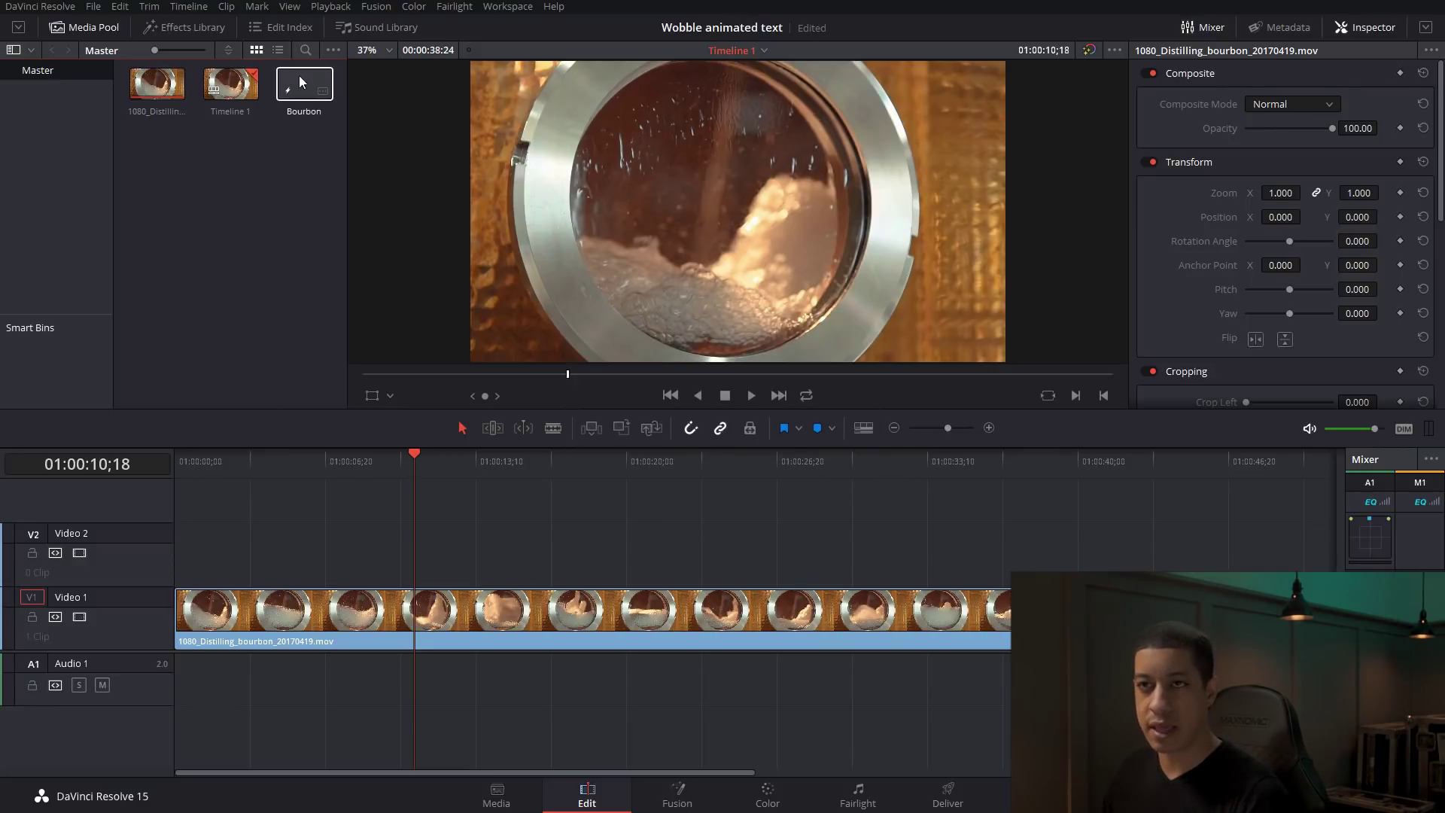
pyautogui.moveTo(294, 88); pyautogui.dragTo(417, 527)
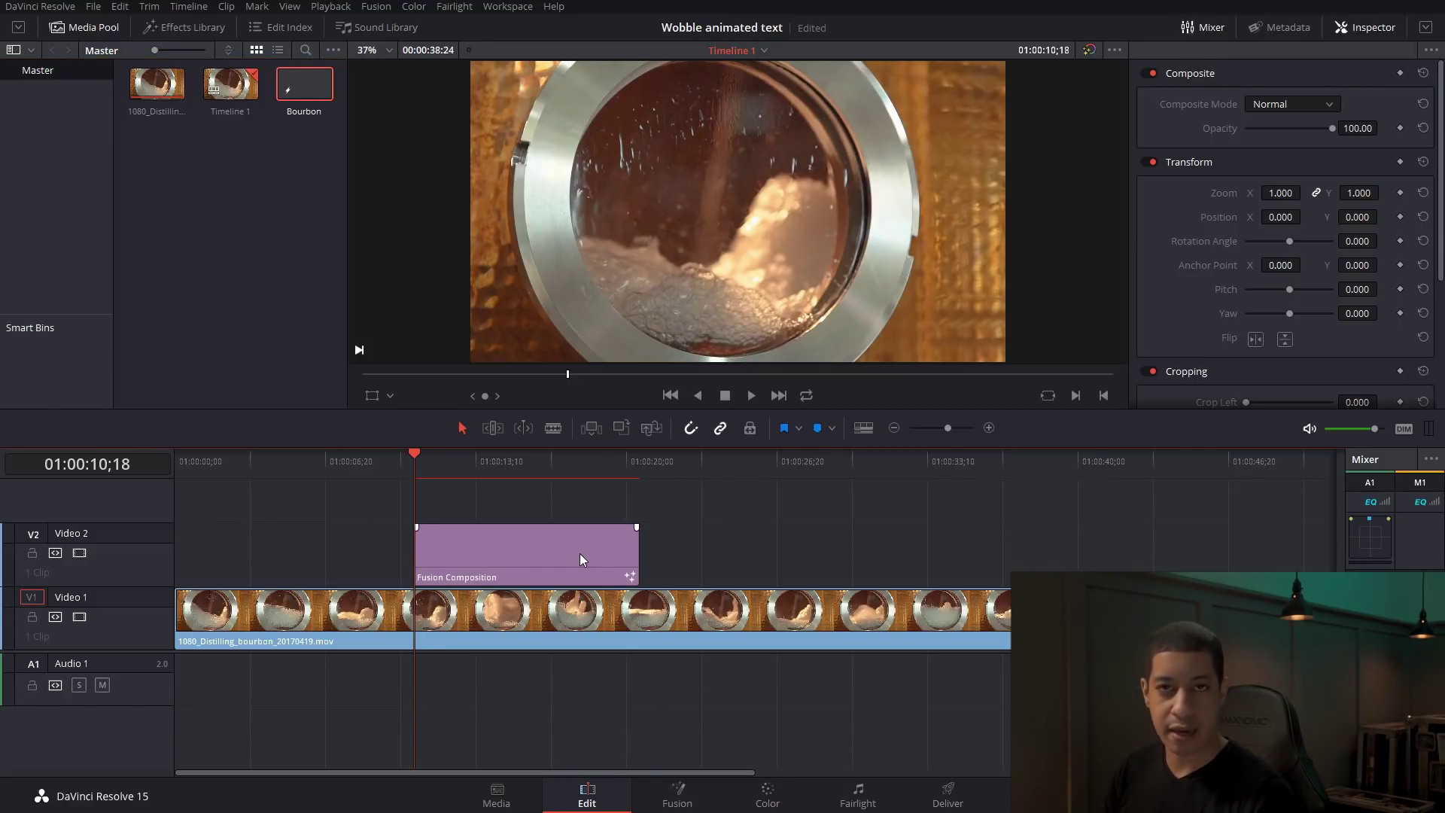
pyautogui.moveTo(589, 544)
pyautogui.mouseDown()
pyautogui.moveTo(421, 542)
pyautogui.moveTo(780, 550)
pyautogui.moveTo(598, 546)
pyautogui.mouseUp()
pyautogui.moveTo(469, 640); pyautogui.dragTo(585, 620)
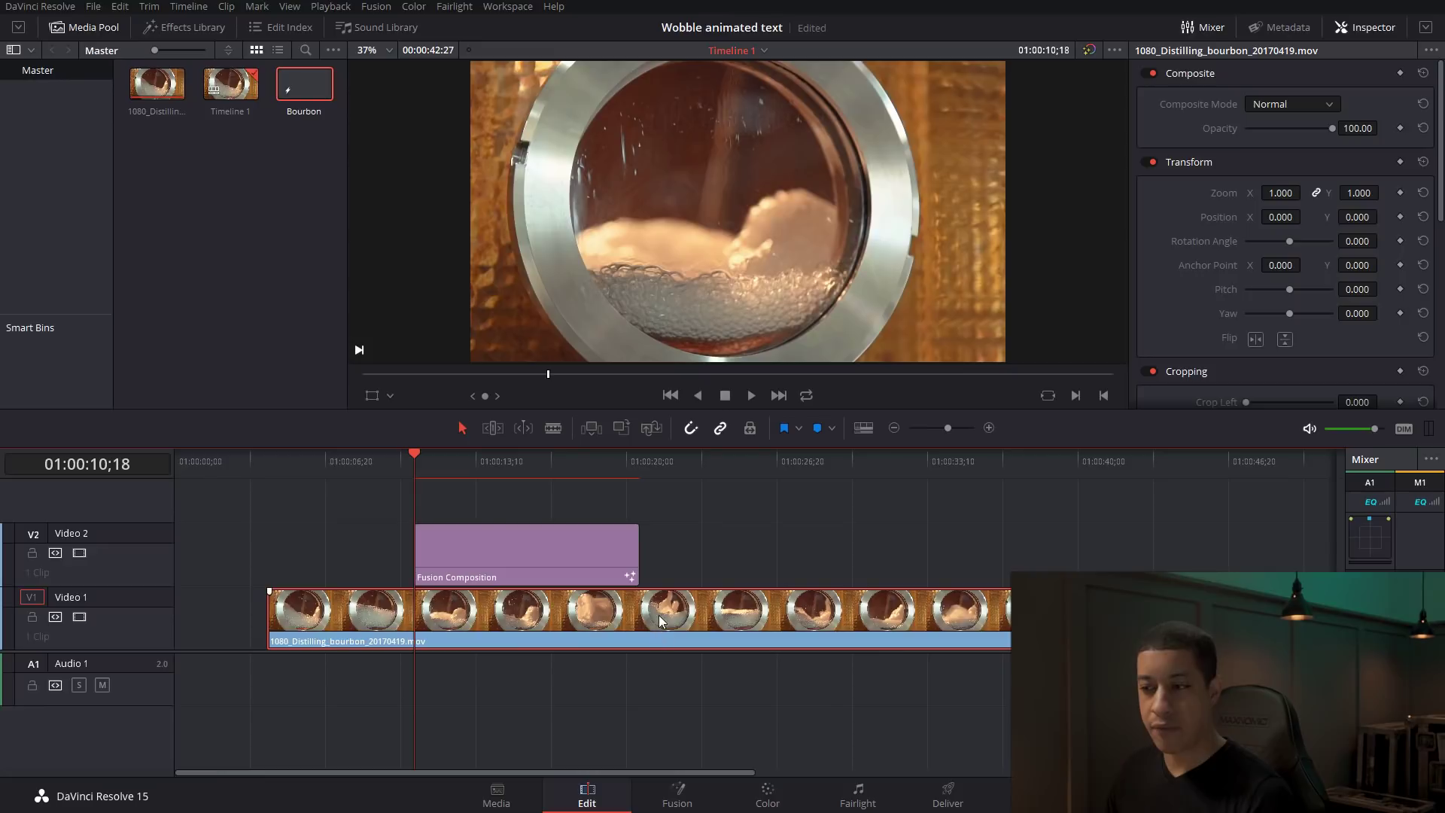
pyautogui.moveTo(702, 621); pyautogui.dragTo(572, 624)
pyautogui.click(436, 468)
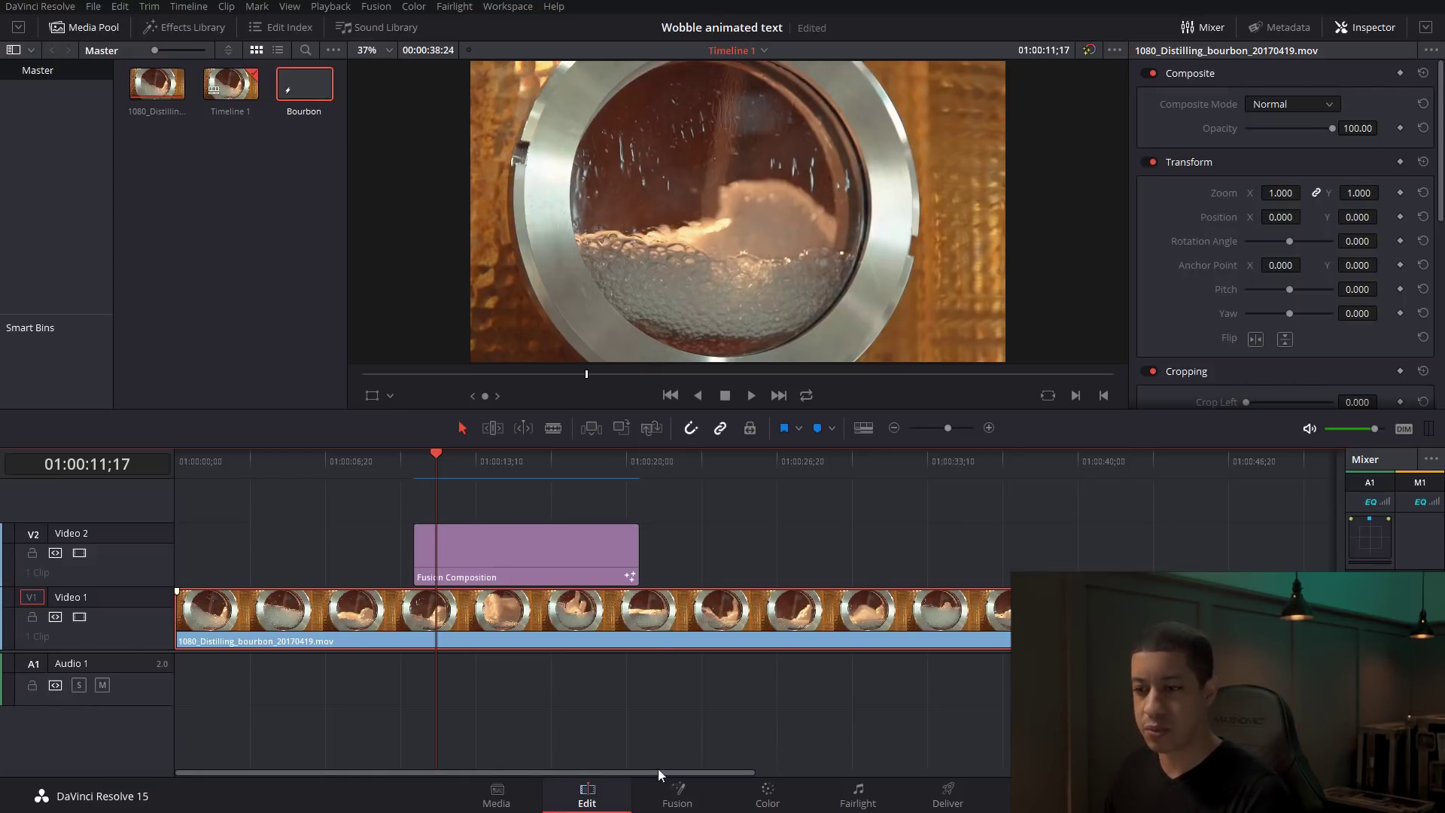
pyautogui.click(686, 803)
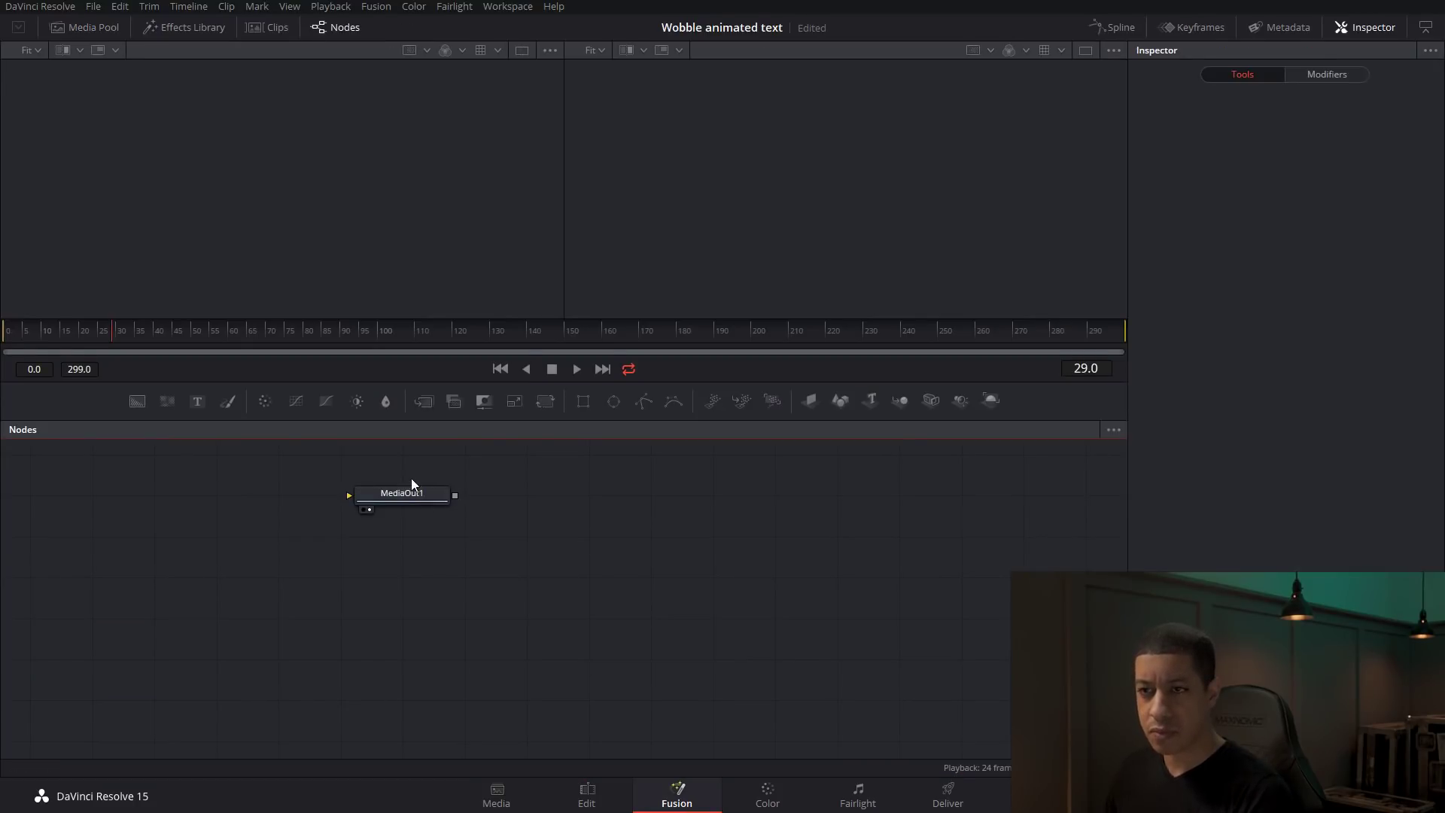
# Step: Add a Text+ node reading 'Bourbon' beside MediaOut1 in the node graph
pyautogui.moveTo(411, 477); pyautogui.dragTo(640, 511)
pyautogui.click(273, 27)
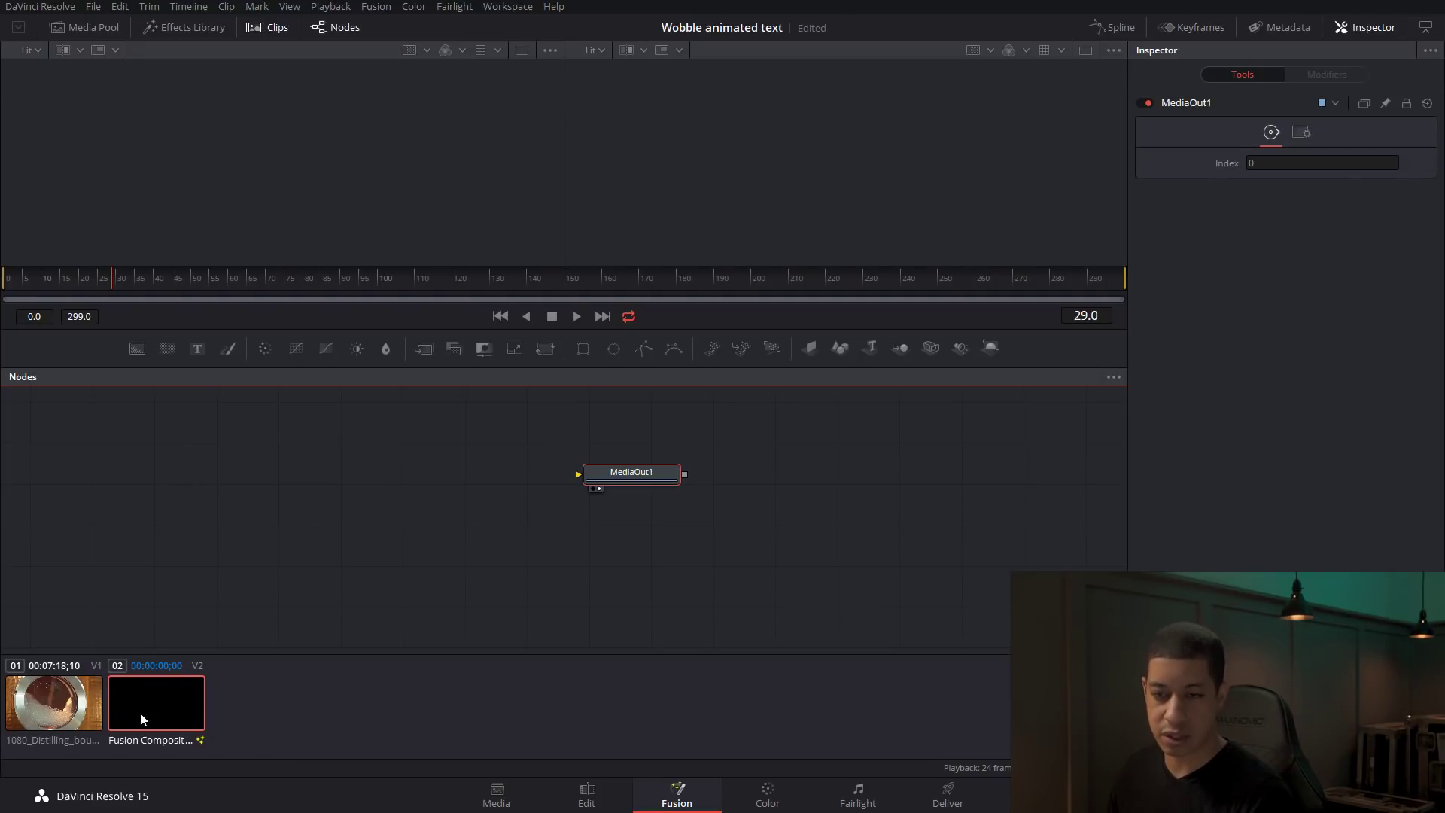
pyautogui.moveTo(651, 471); pyautogui.dragTo(851, 473)
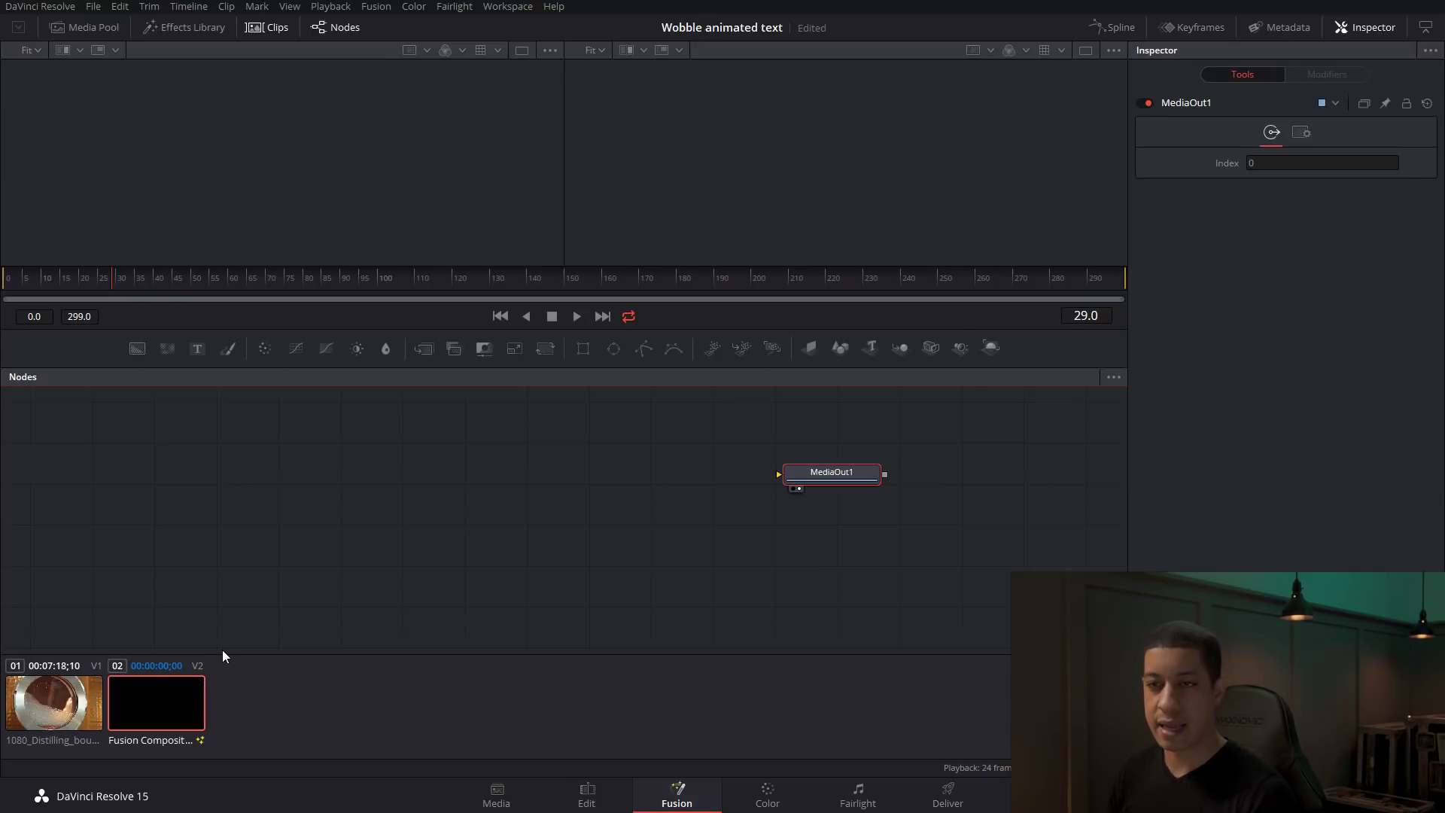
pyautogui.moveTo(197, 348); pyautogui.dragTo(439, 517)
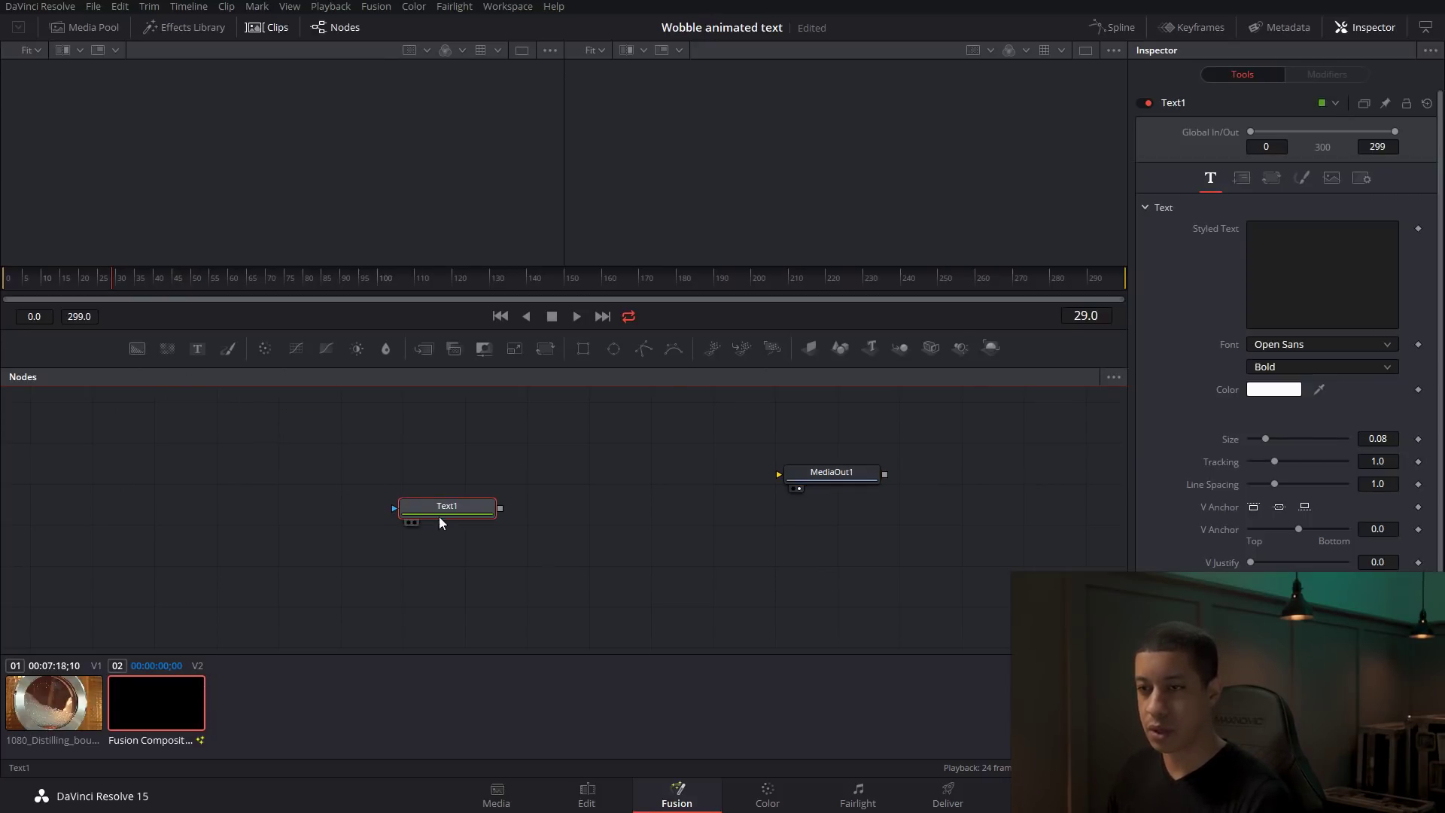
pyautogui.click(1271, 295)
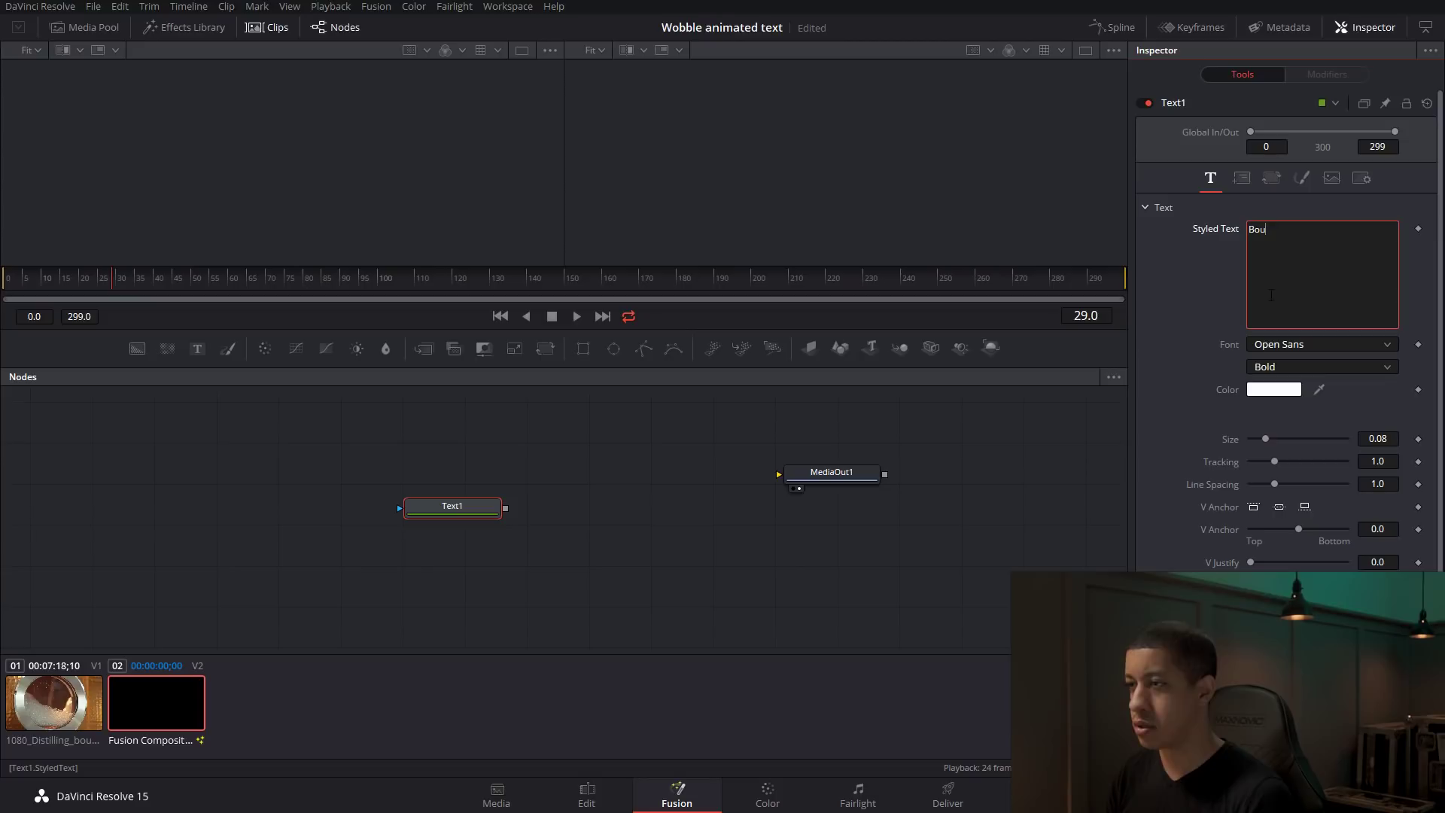
pyautogui.click(652, 557)
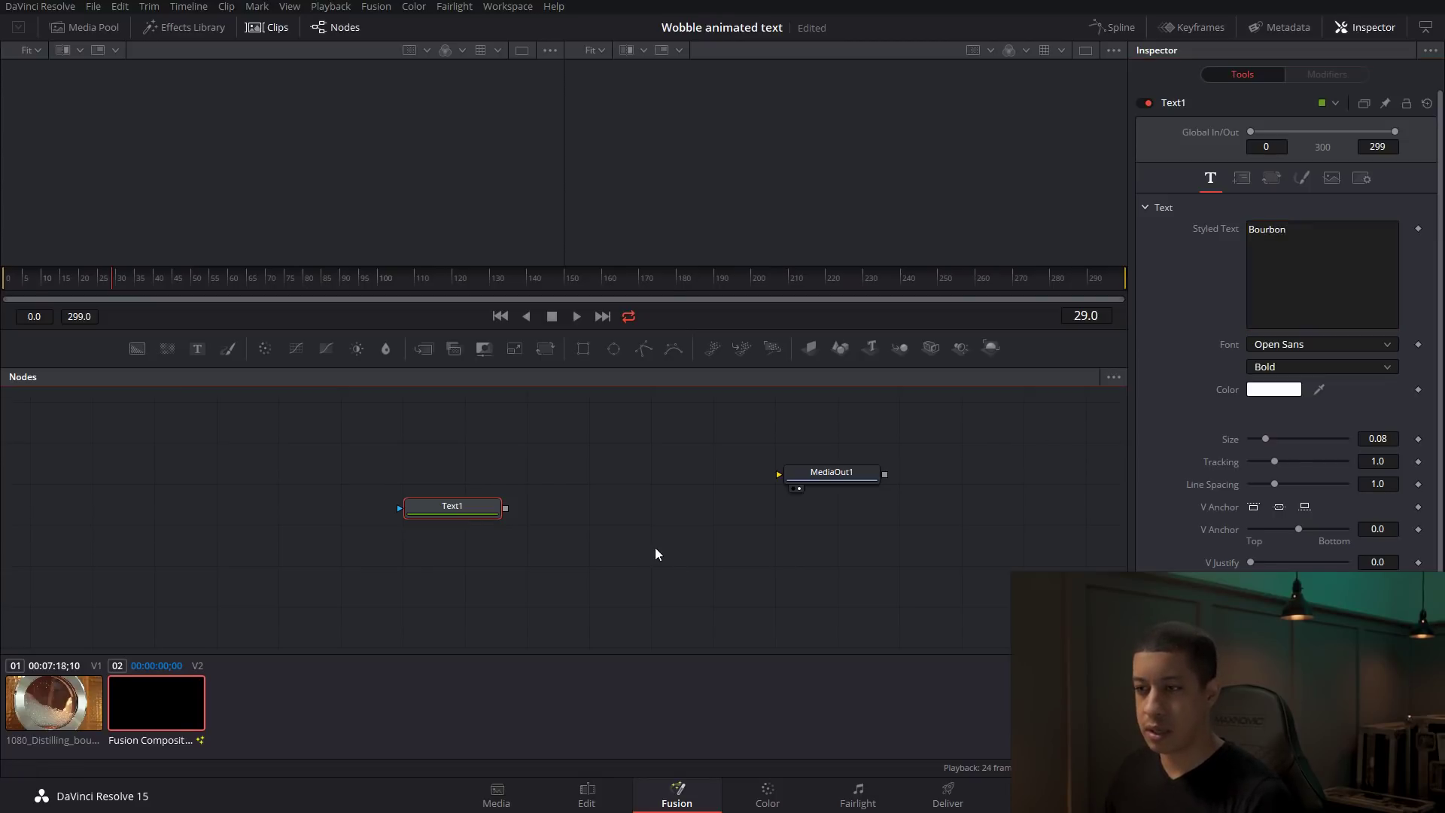
pyautogui.moveTo(467, 519); pyautogui.dragTo(293, 119)
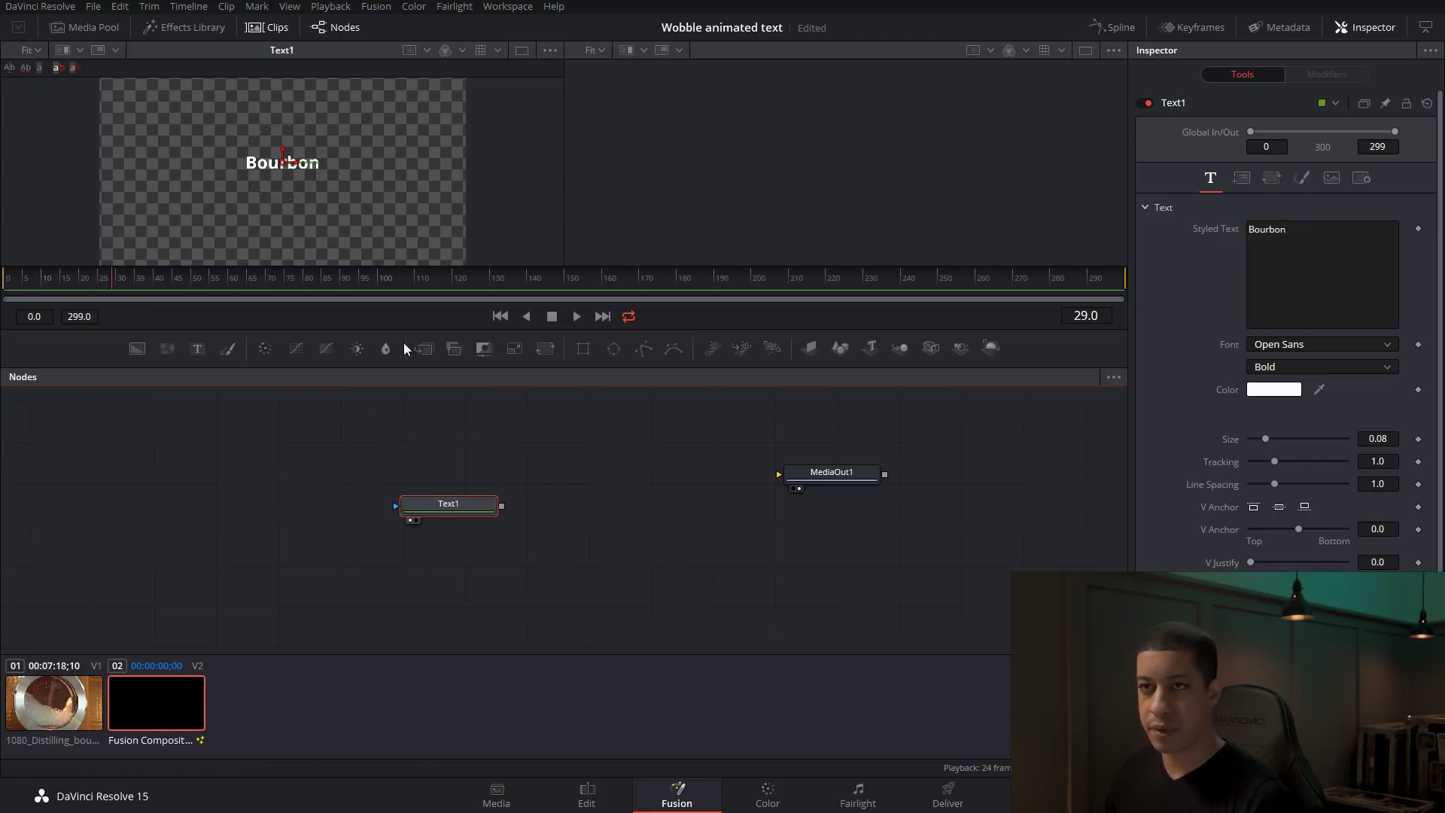
# Step: Set the Bourbon text font to LittleBird at size 0.12
pyautogui.click(1389, 368)
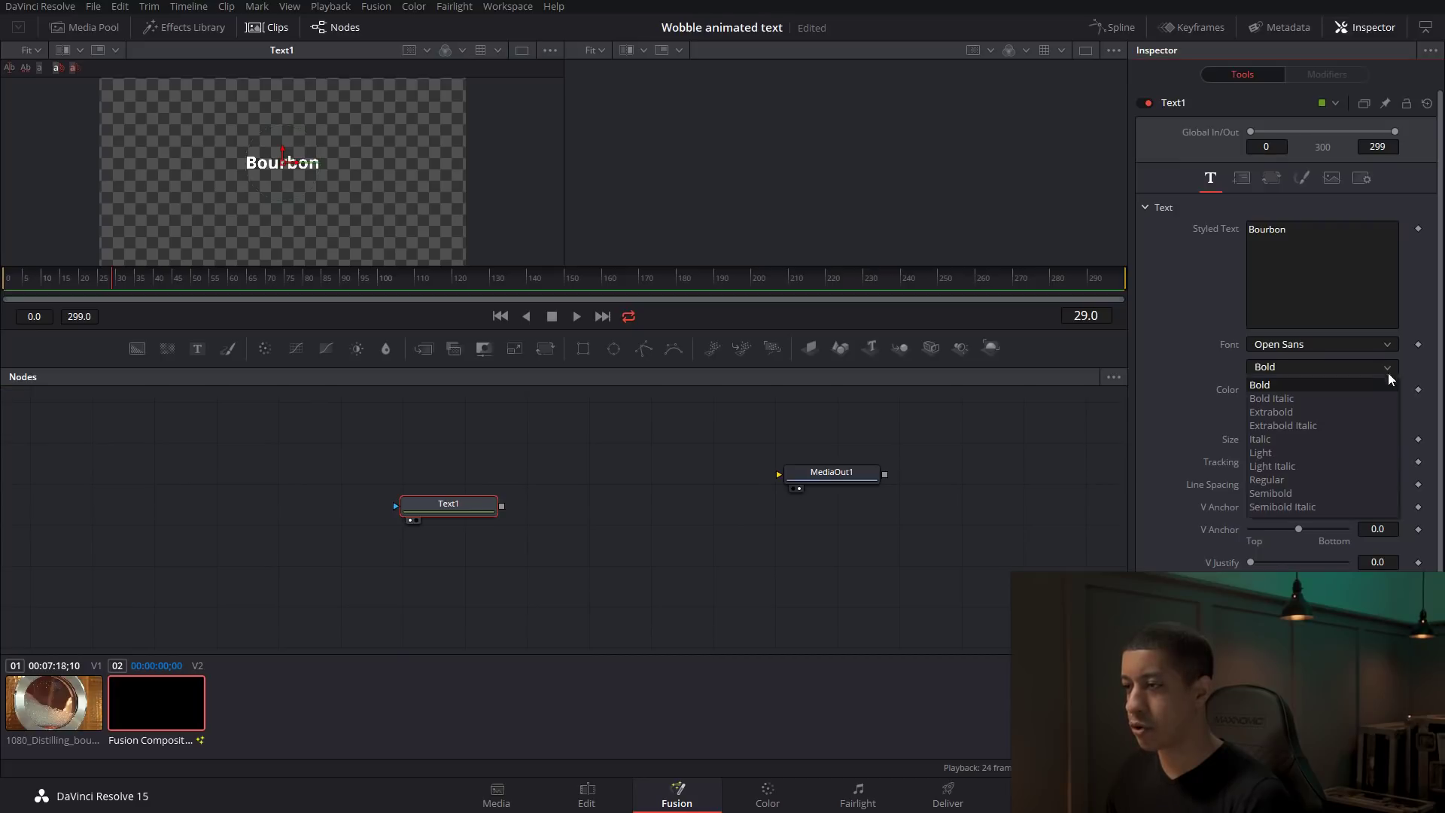
pyautogui.click(1389, 345)
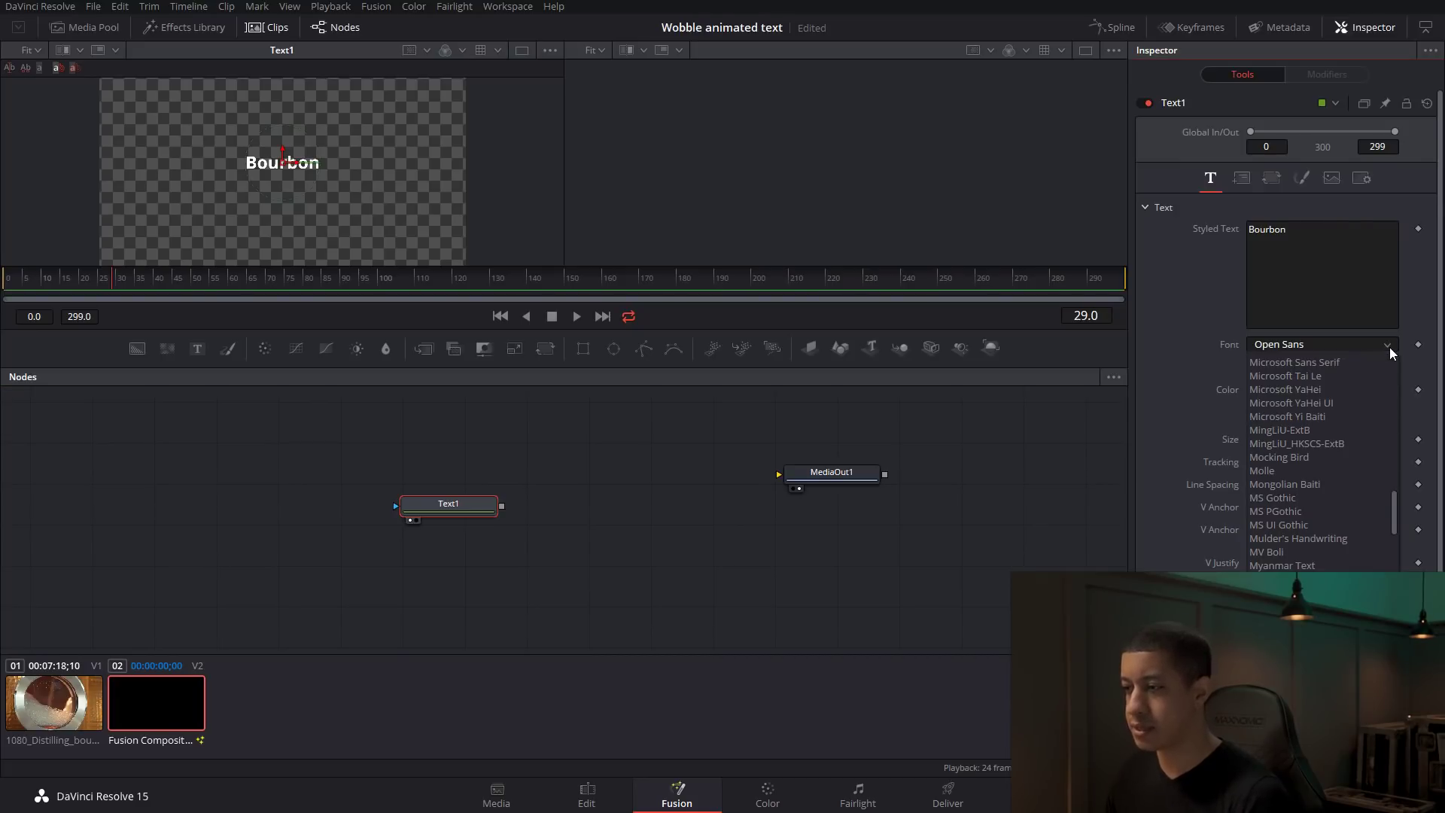
pyautogui.moveTo(1394, 527); pyautogui.dragTo(1419, 465)
pyautogui.click(1324, 536)
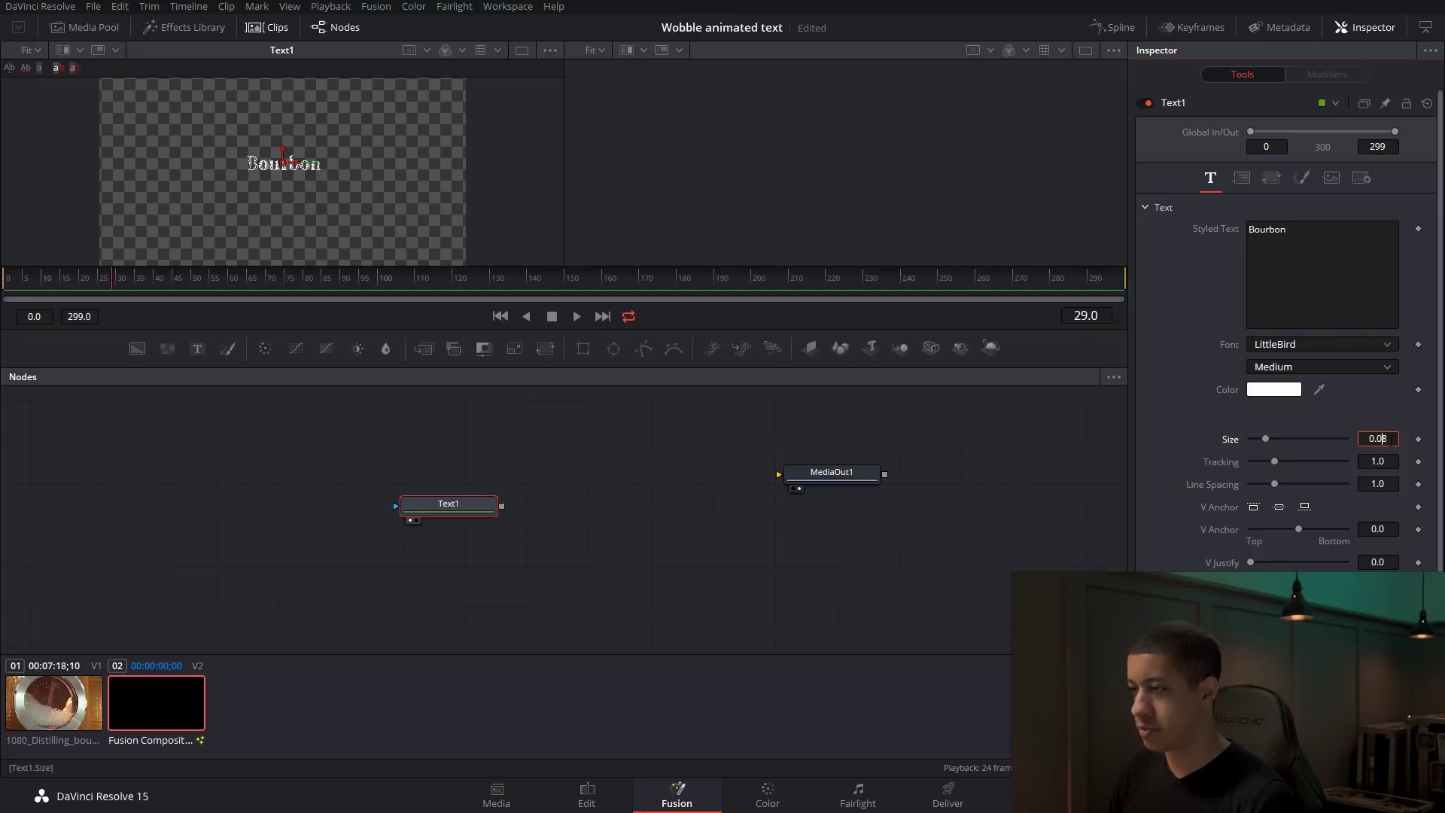
pyautogui.write('0.1')
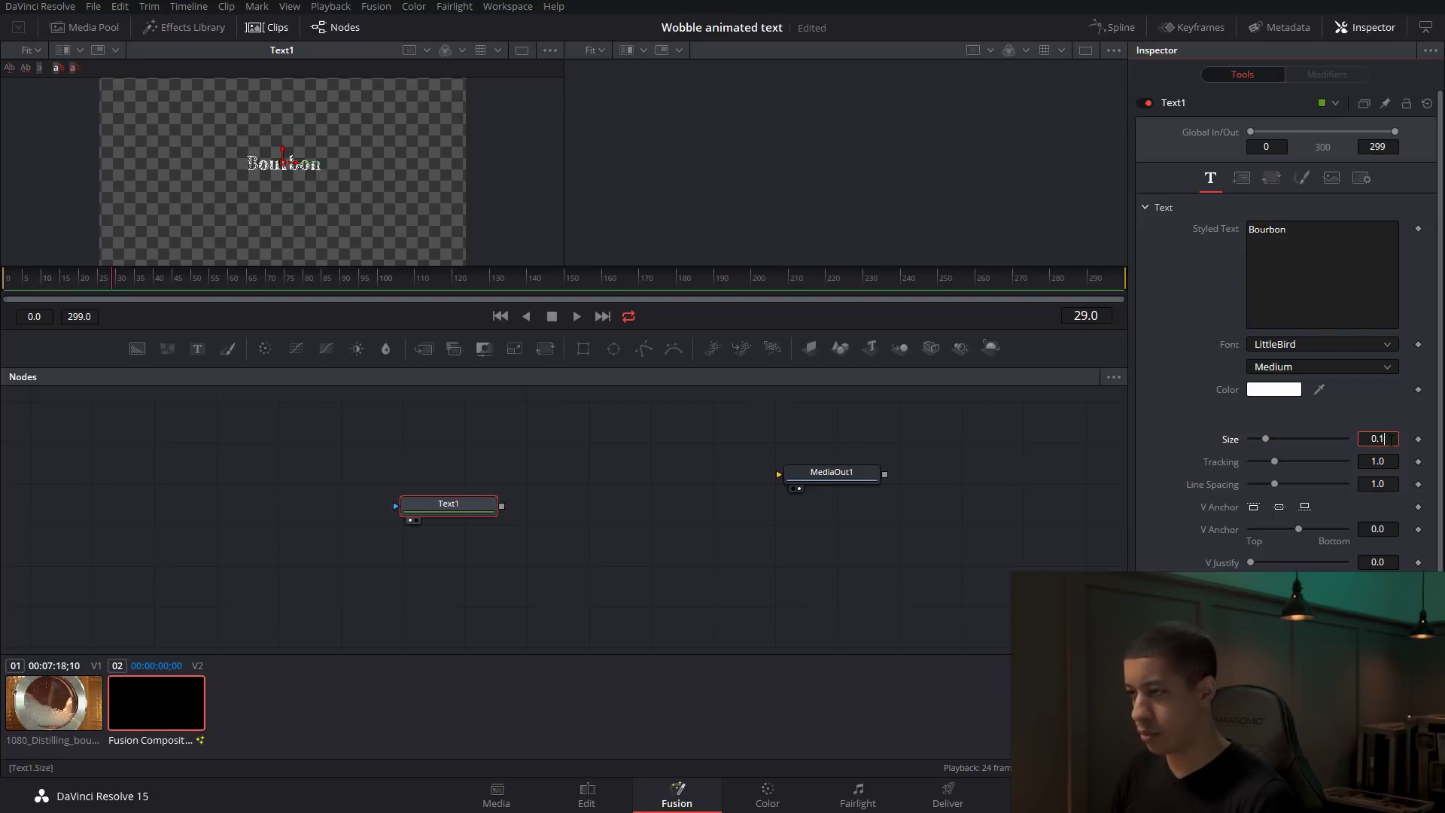
pyautogui.write('2')
pyautogui.press('Tab')
pyautogui.click(603, 519)
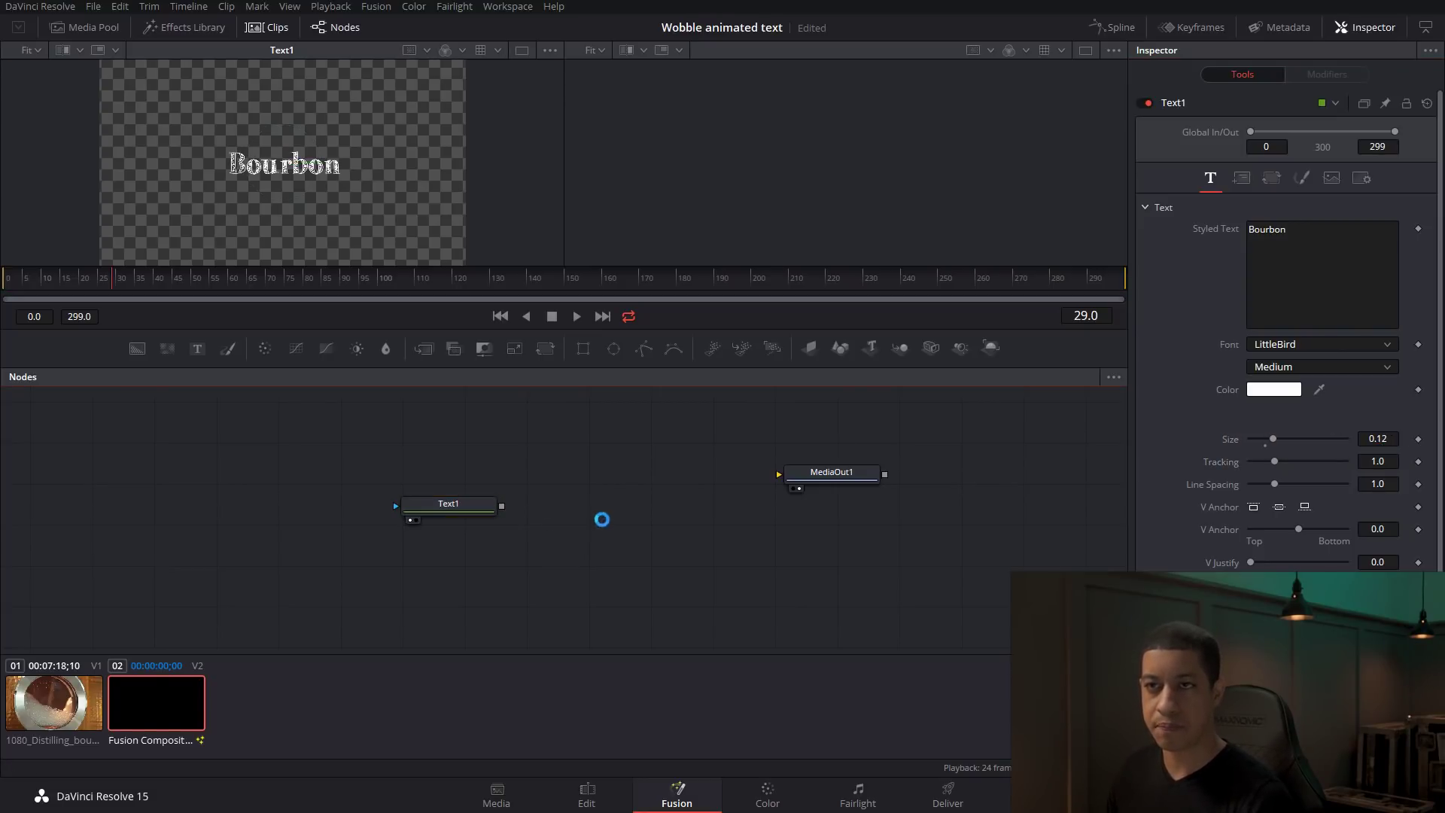
# Step: Switch to a single enlarged viewer and tidy the Text1 and MediaOut1 node positions
pyautogui.click(520, 52)
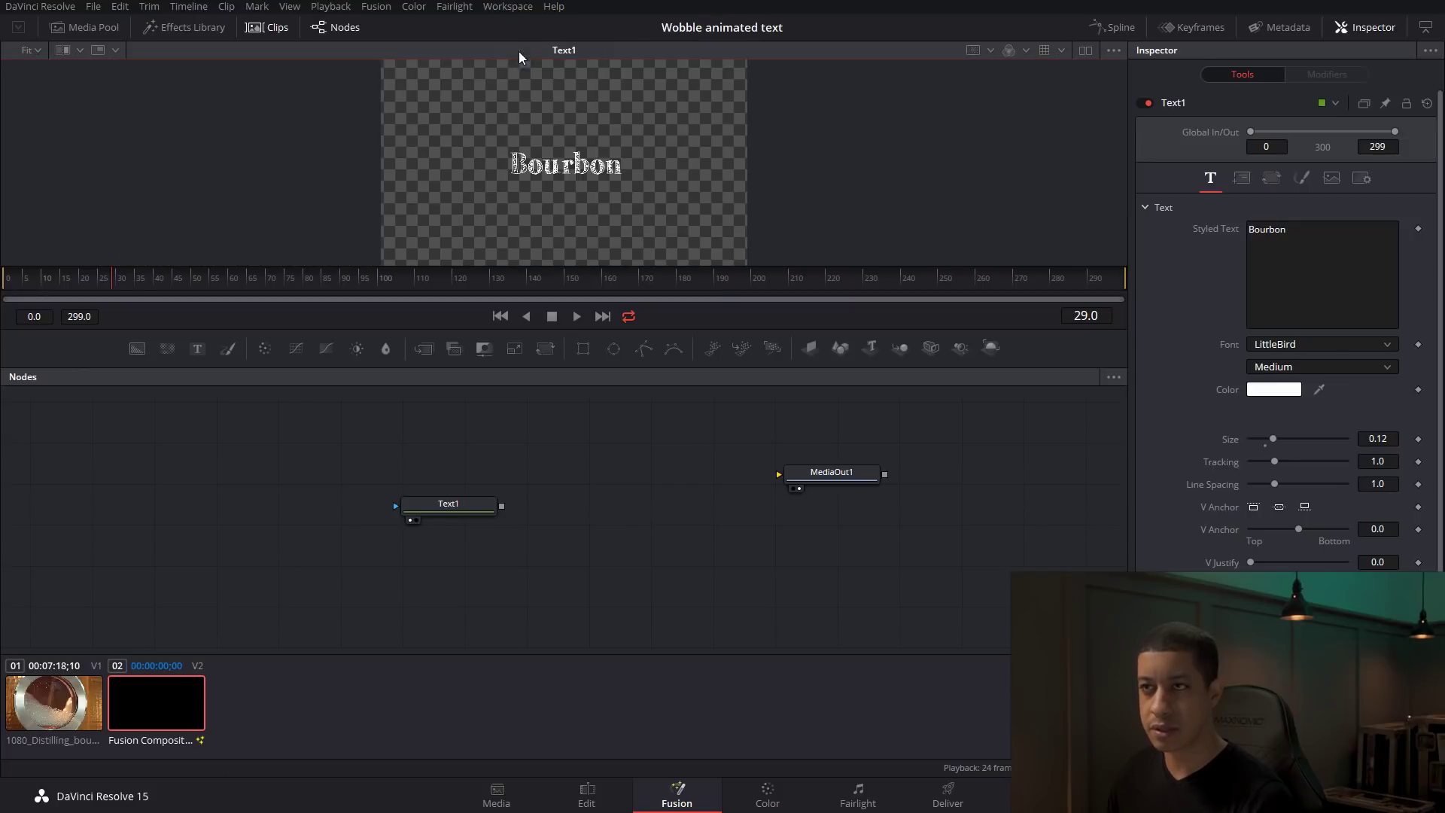
pyautogui.moveTo(639, 332); pyautogui.dragTo(644, 491)
pyautogui.scroll(-2, 560, 568)
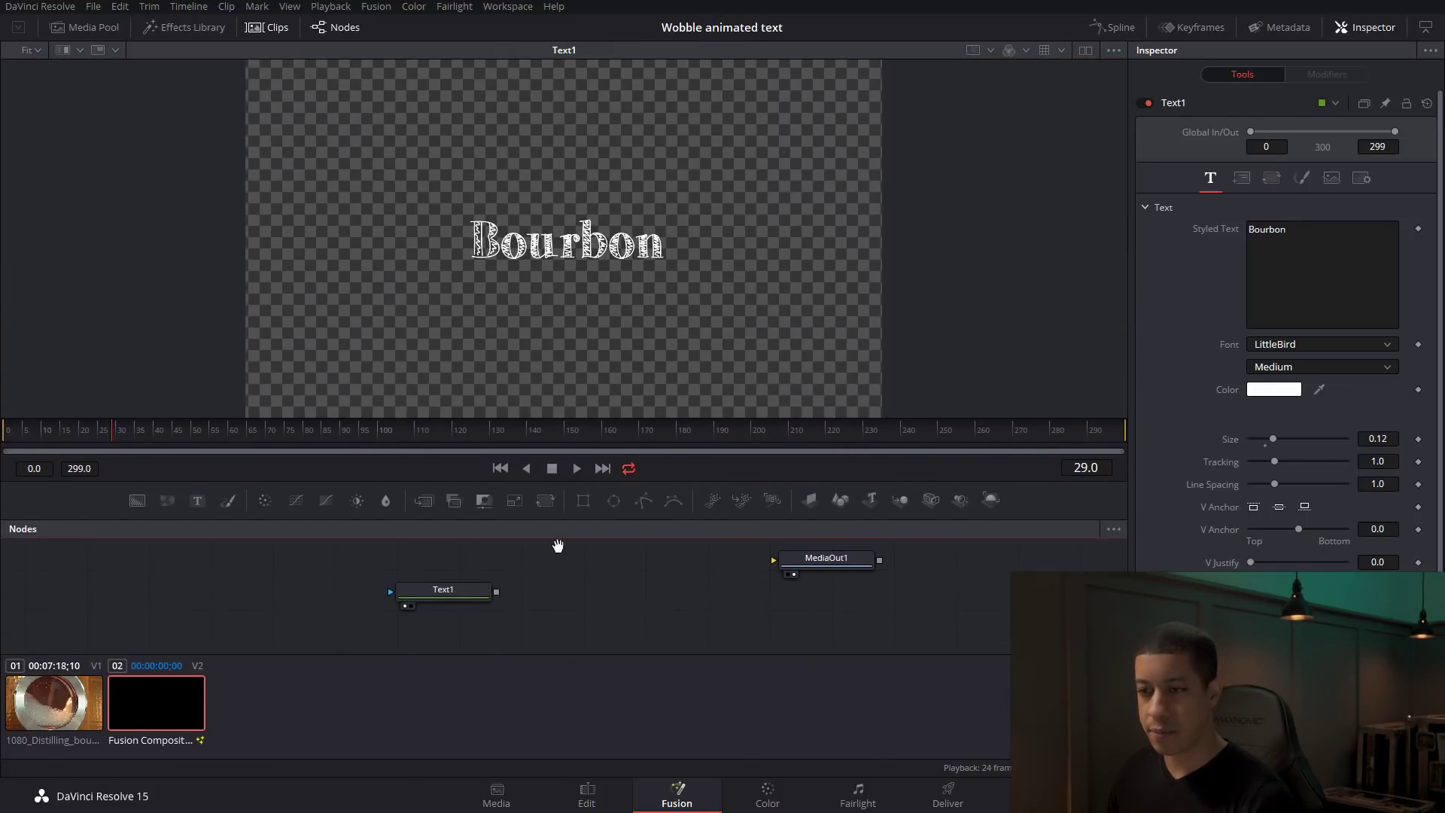
pyautogui.click(267, 27)
pyautogui.moveTo(843, 661); pyautogui.dragTo(894, 708)
pyautogui.moveTo(417, 691); pyautogui.dragTo(414, 700)
pyautogui.click(413, 698)
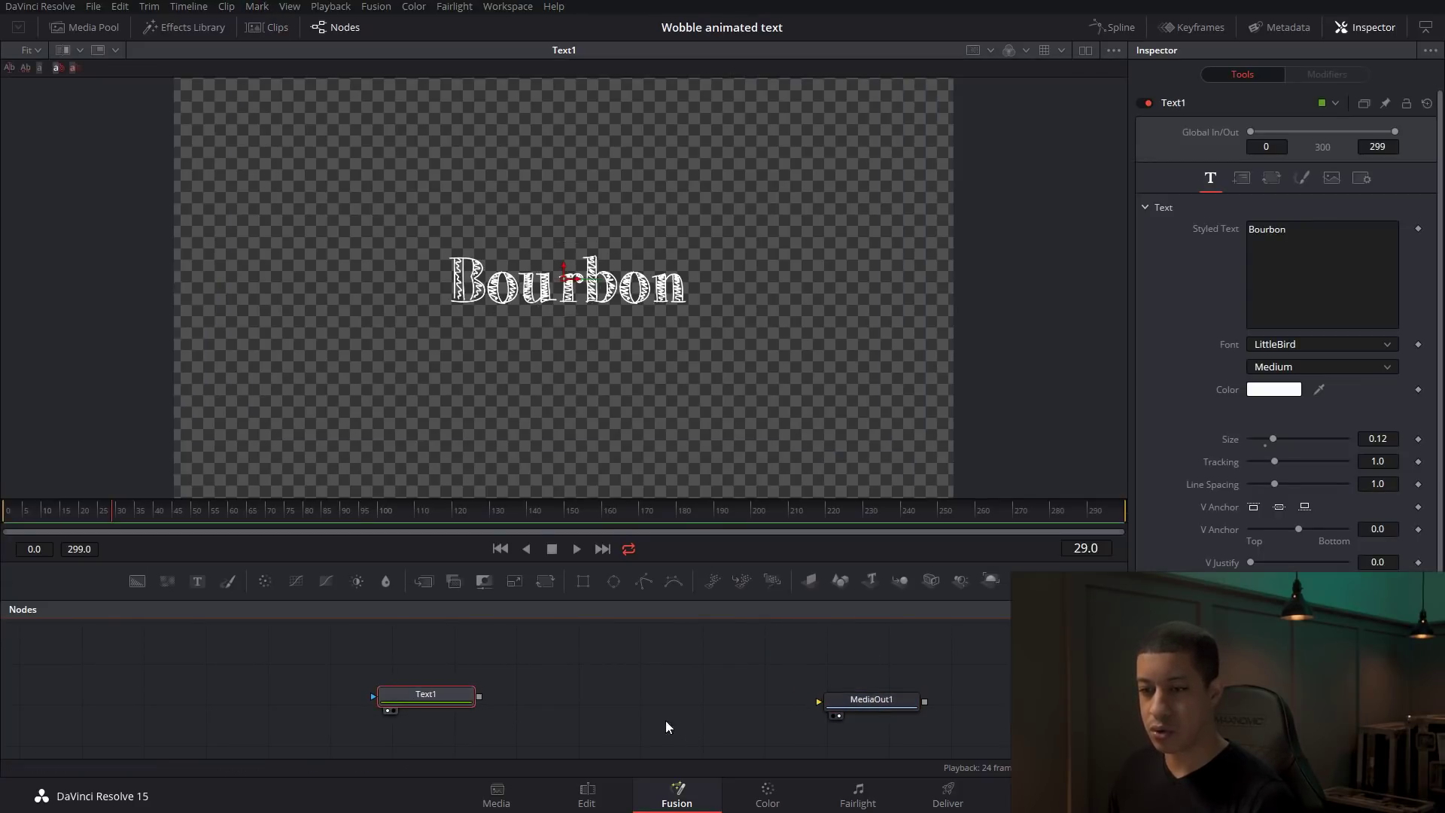
pyautogui.click(626, 708)
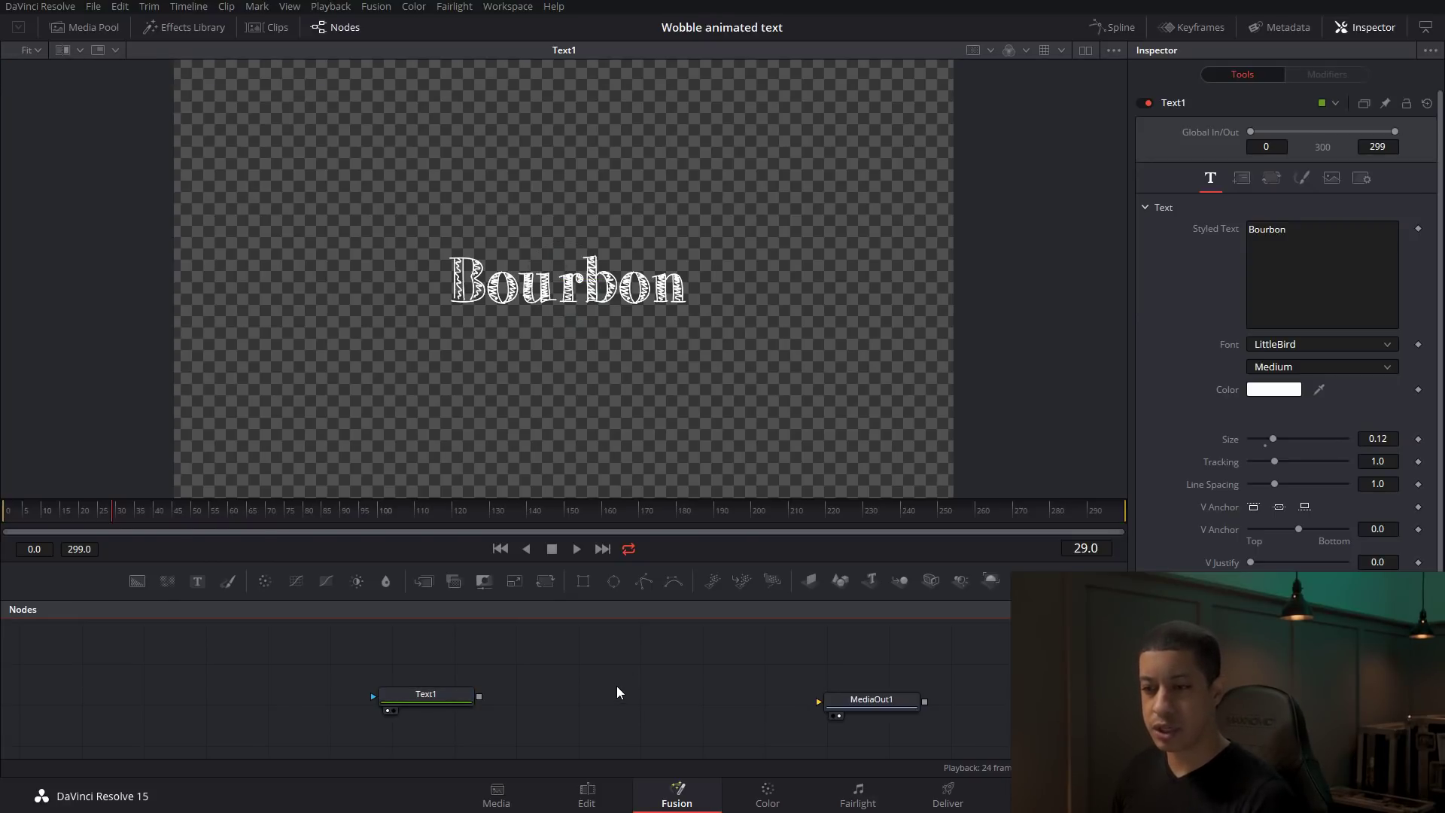
# Step: Add a Displace node through the 'dis' tool search and a FastNoise node from the toolbar
pyautogui.hotkey('shift', 'space')
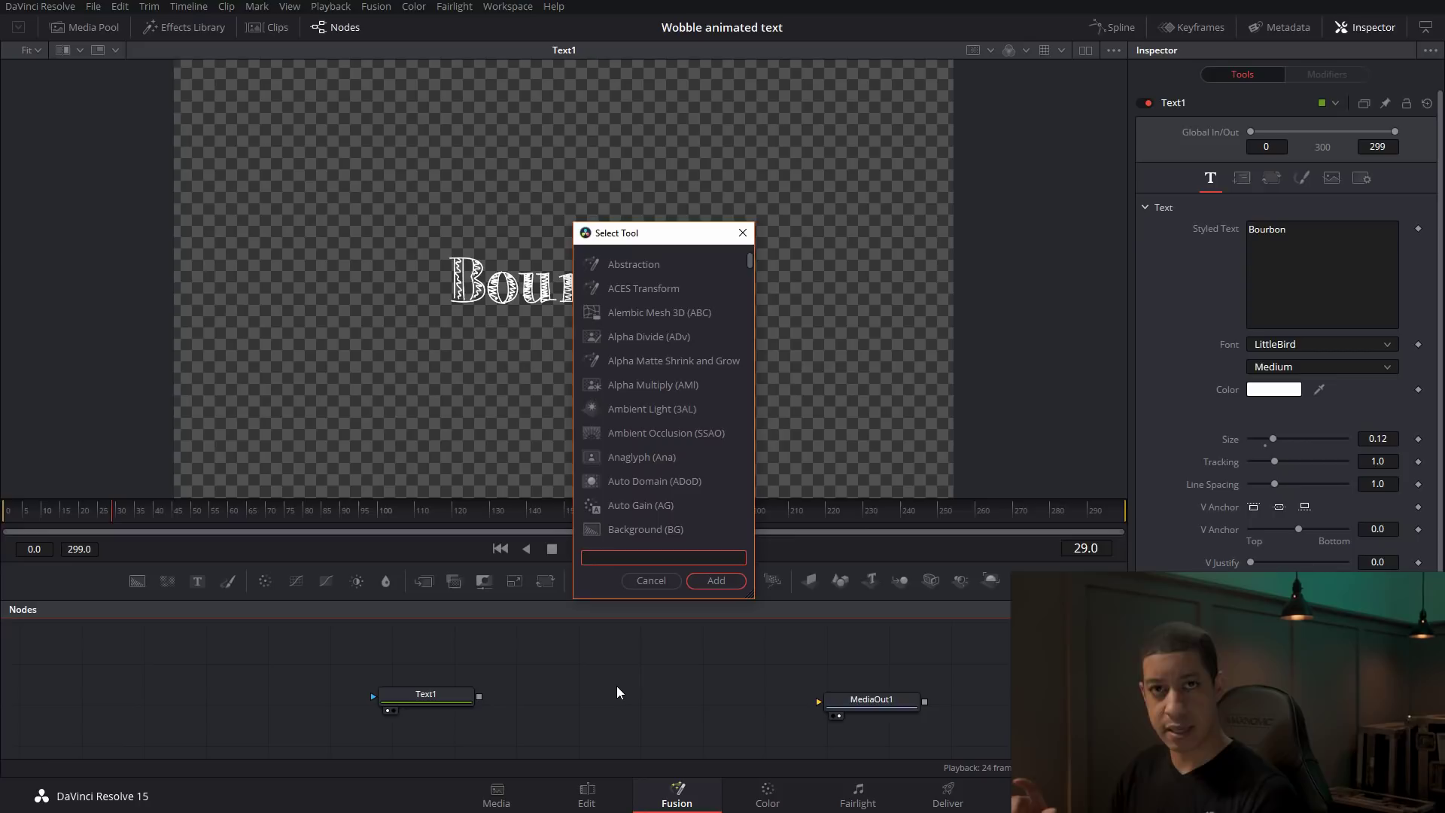
pyautogui.write('dis')
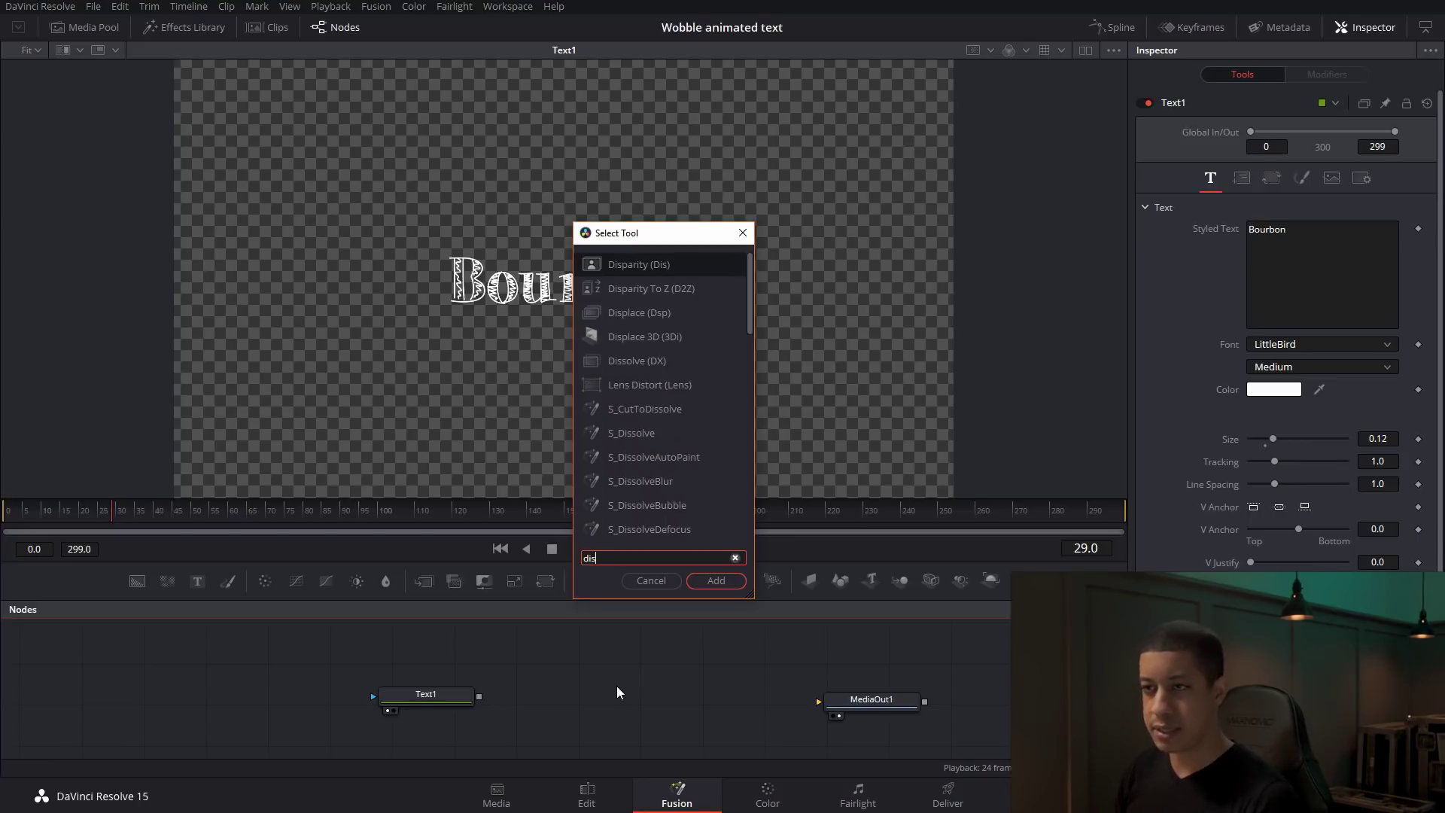
pyautogui.press('Down')
pyautogui.press('Down')
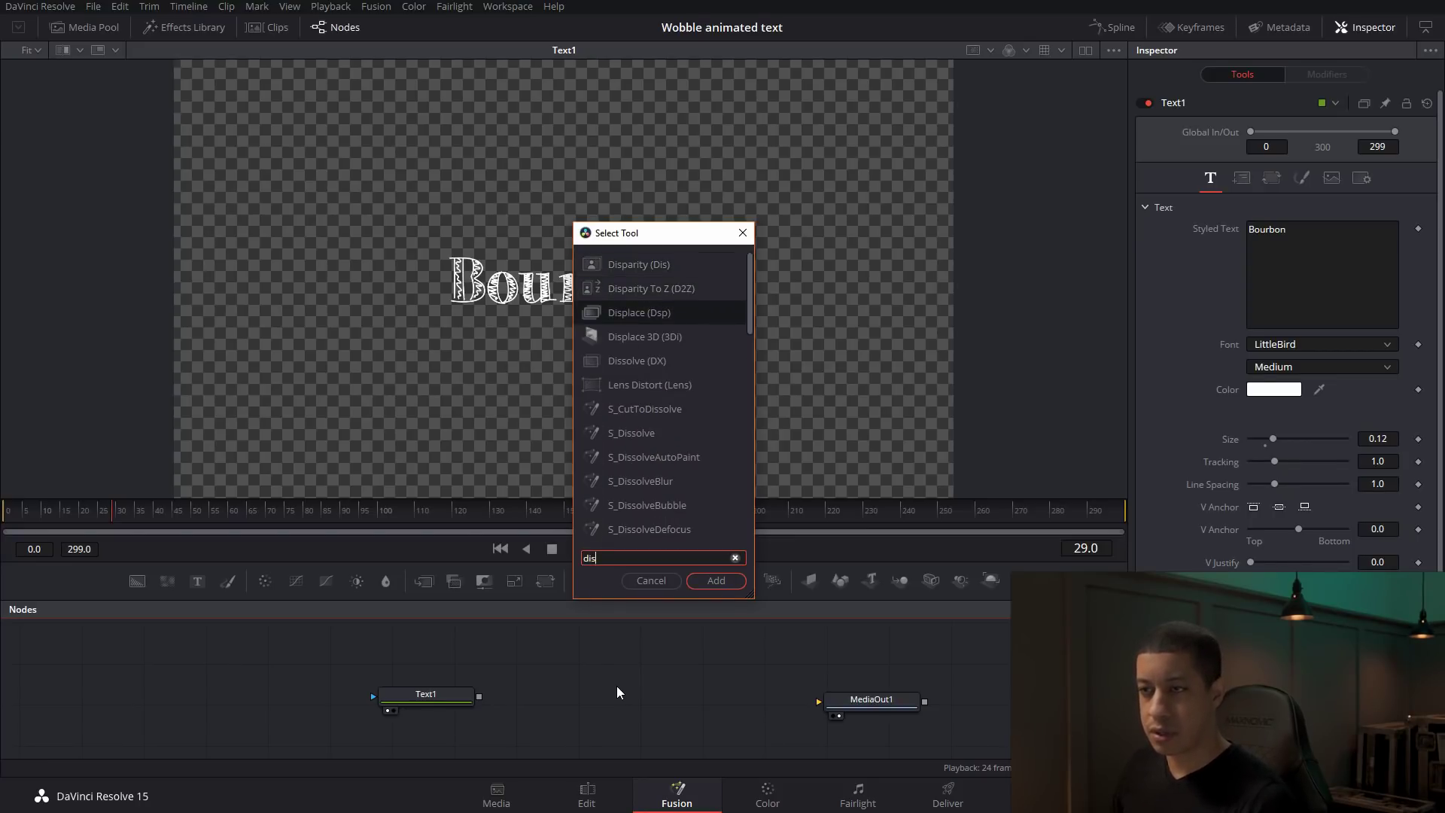
pyautogui.press('Return')
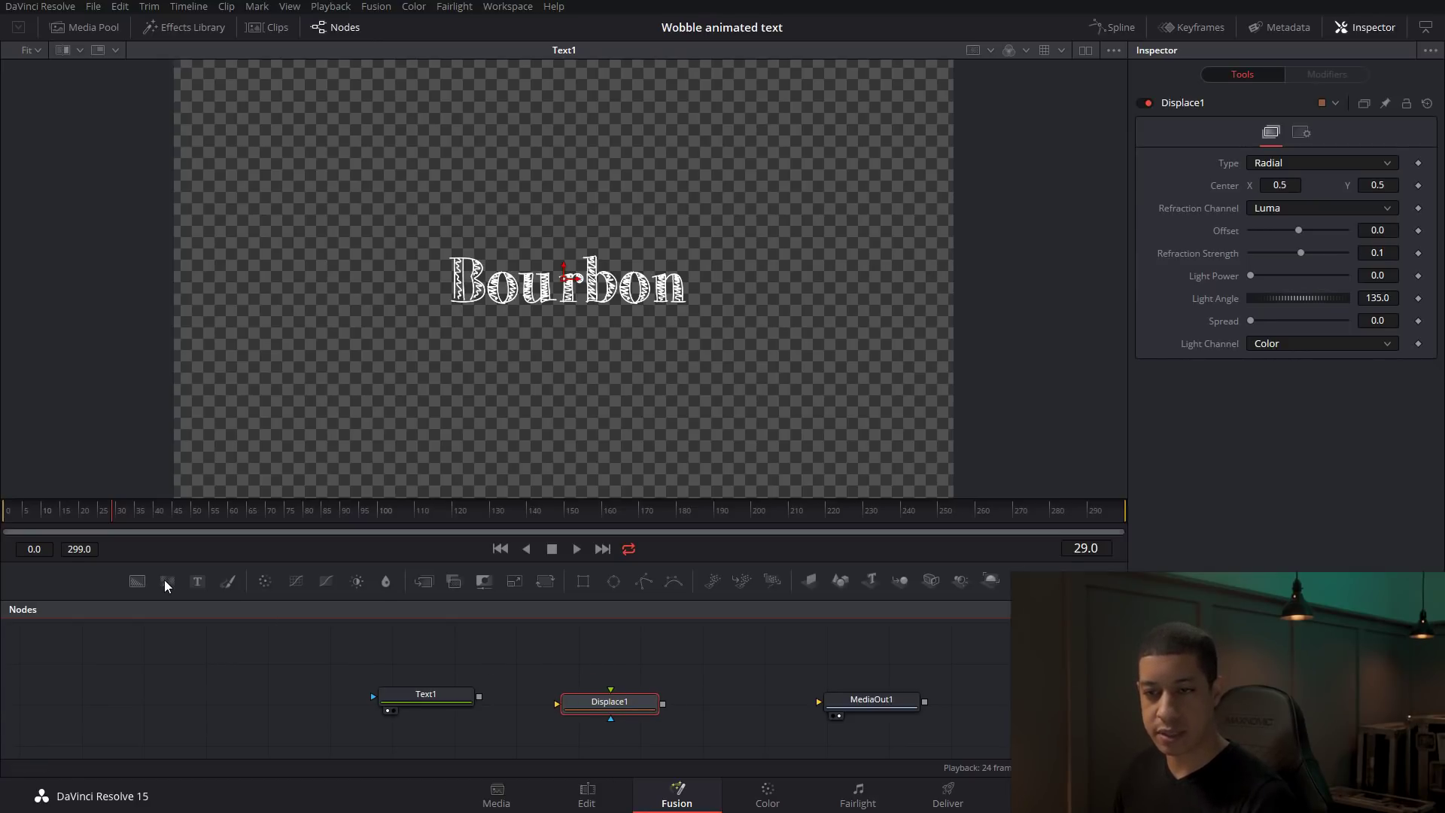
pyautogui.moveTo(167, 586); pyautogui.dragTo(550, 643)
# Step: Cancel a second tool search for 'fast', enlarge the node graph, and enable dual viewers
pyautogui.hotkey('shift', 'space')
pyautogui.write('dis')
pyautogui.press('BackSpace')
pyautogui.press('BackSpace')
pyautogui.press('BackSpace')
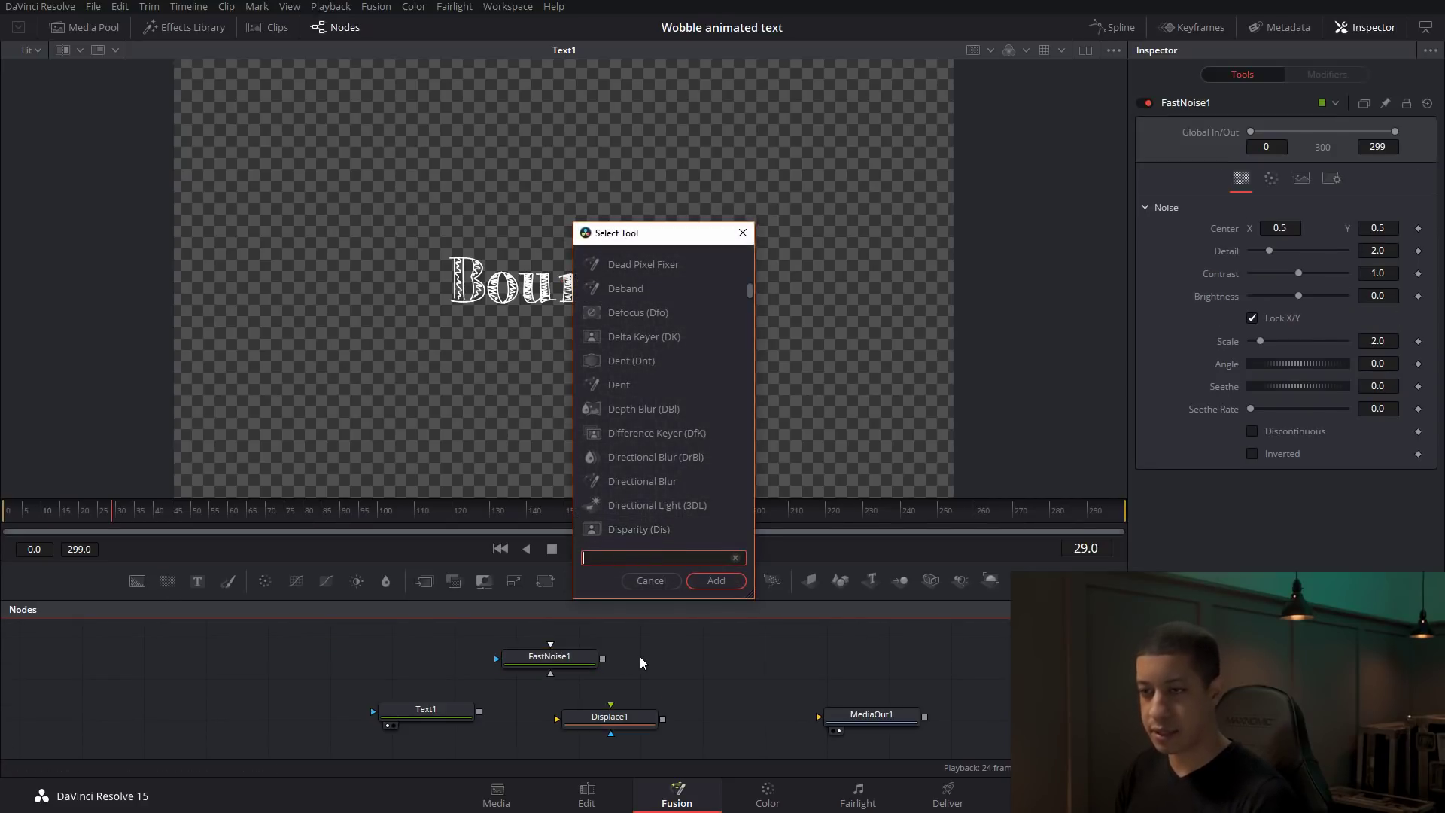
pyautogui.write('fast')
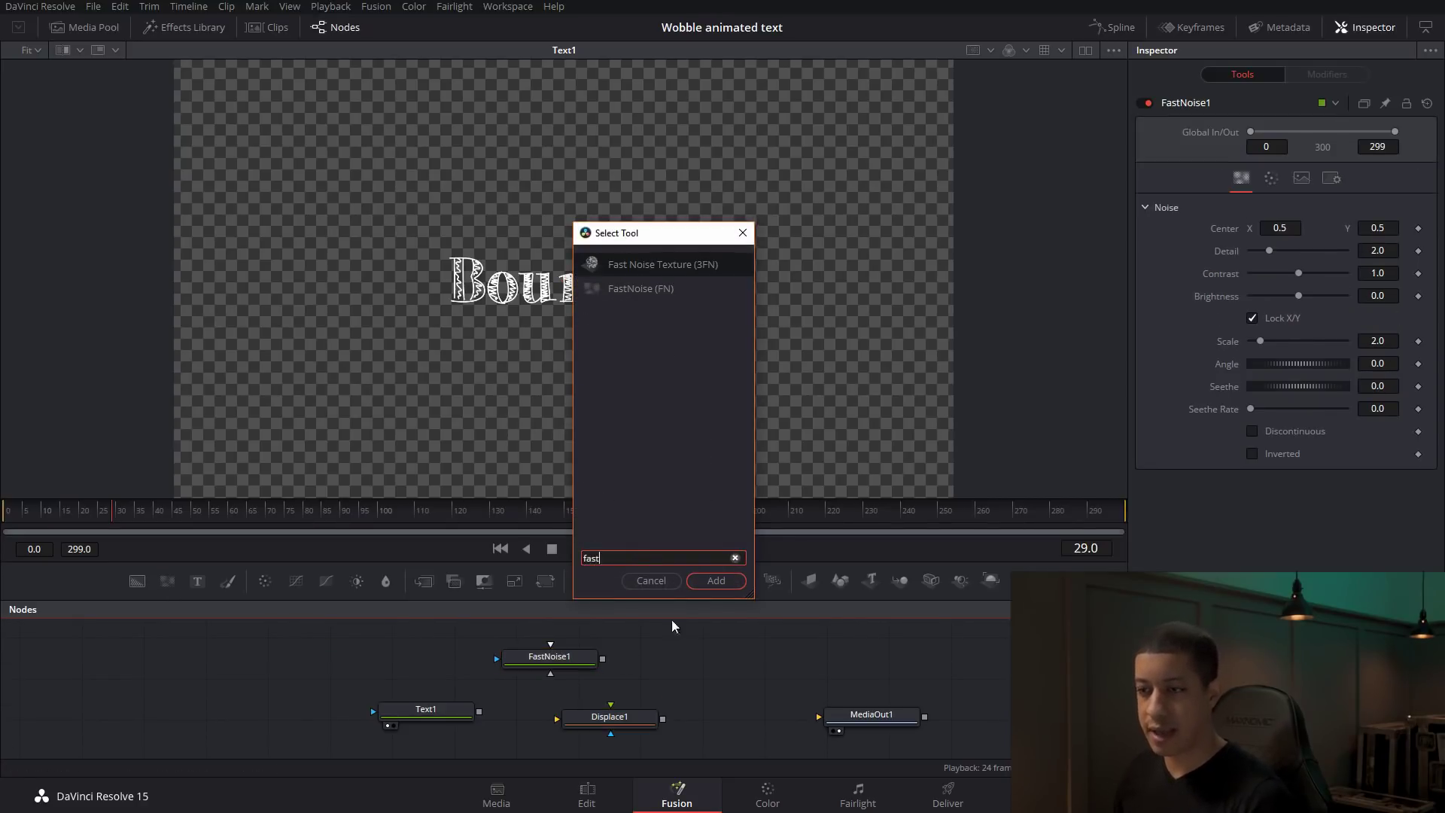
pyautogui.click(654, 584)
pyautogui.moveTo(816, 559); pyautogui.dragTo(816, 530)
pyautogui.click(1085, 49)
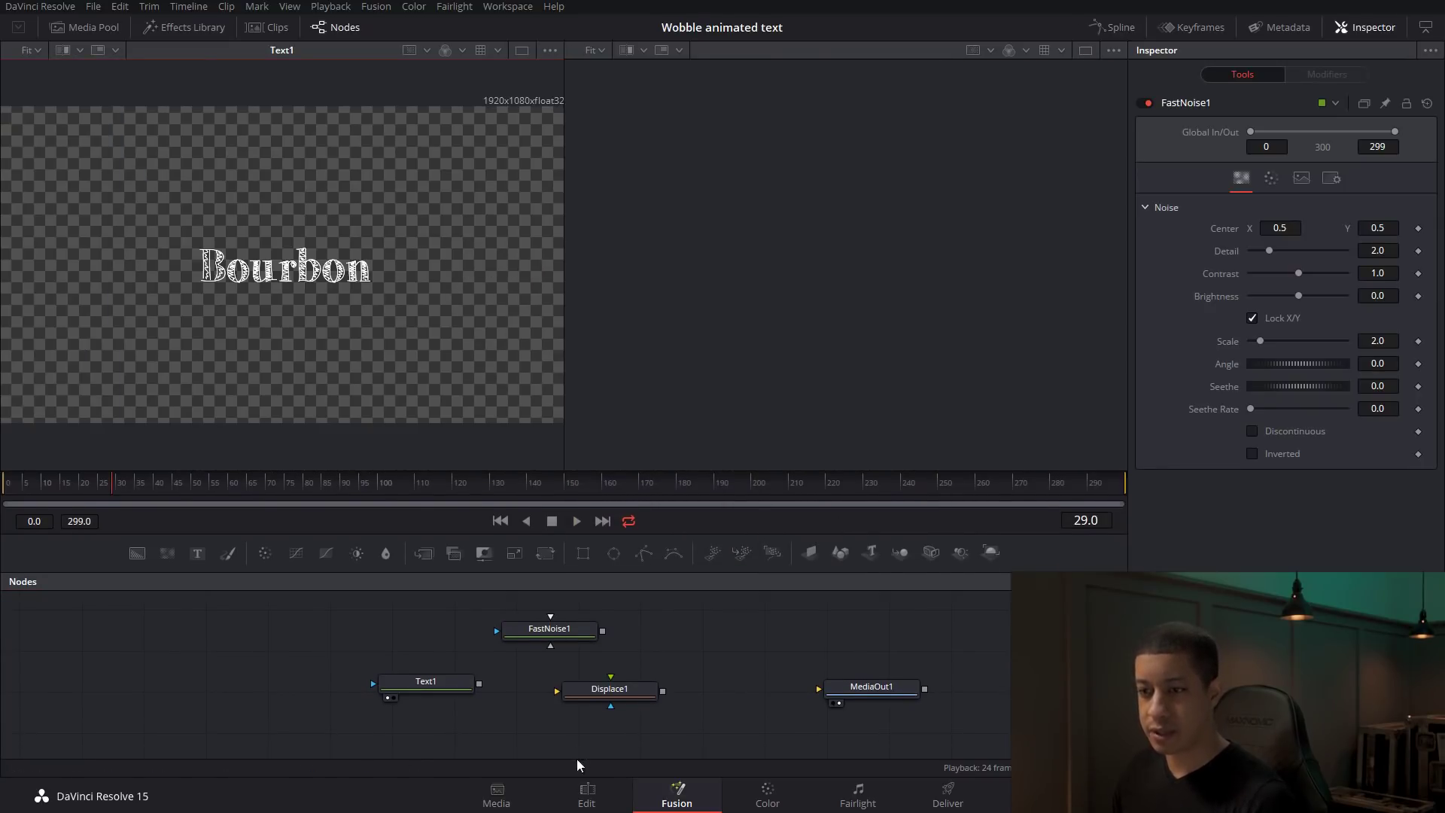
# Step: Wire Text1 into Displace1's foreground input and show FastNoise1 in the second viewer
pyautogui.click(691, 682)
pyautogui.moveTo(519, 630); pyautogui.dragTo(559, 631)
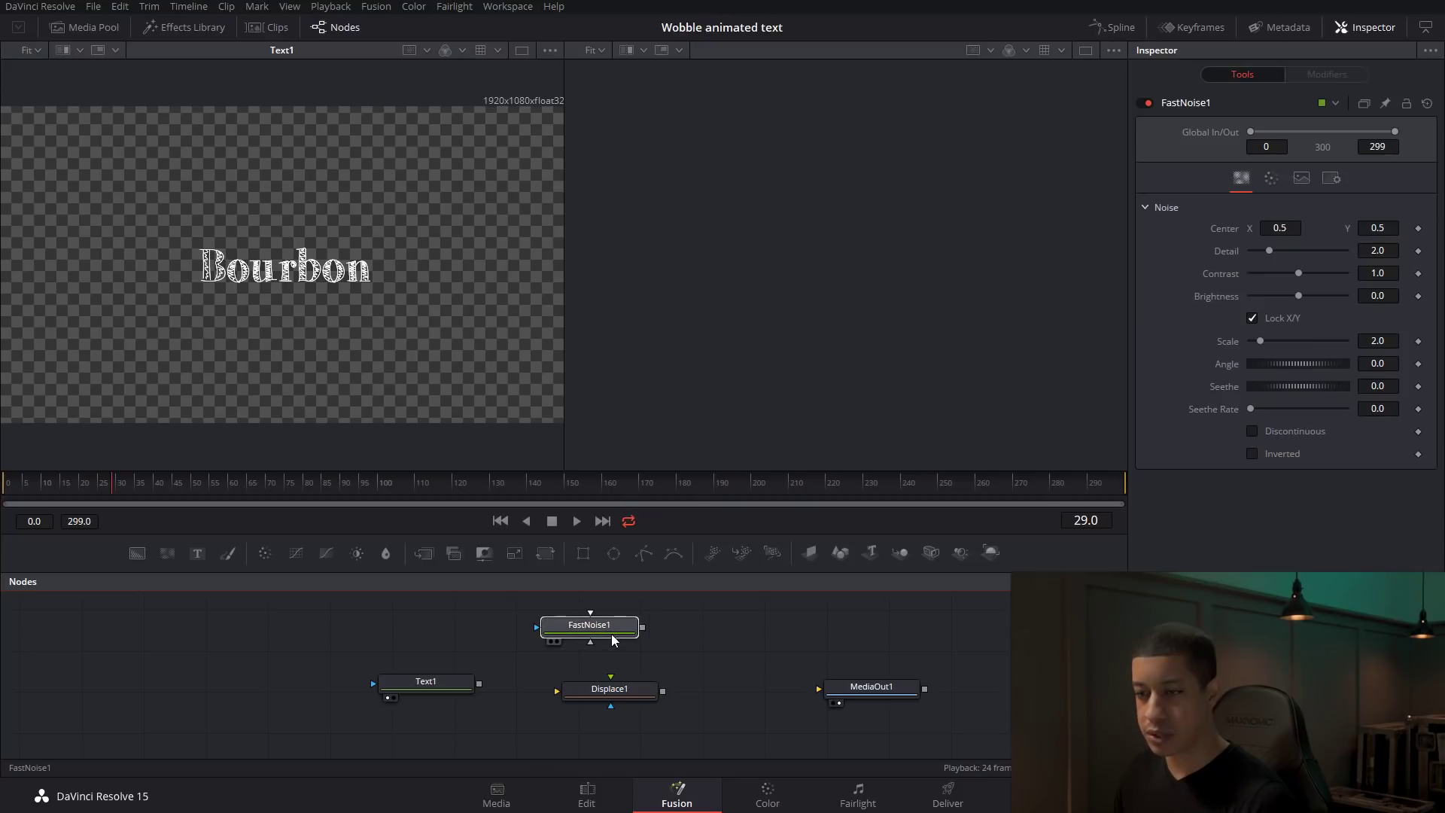
pyautogui.moveTo(456, 685); pyautogui.dragTo(593, 696)
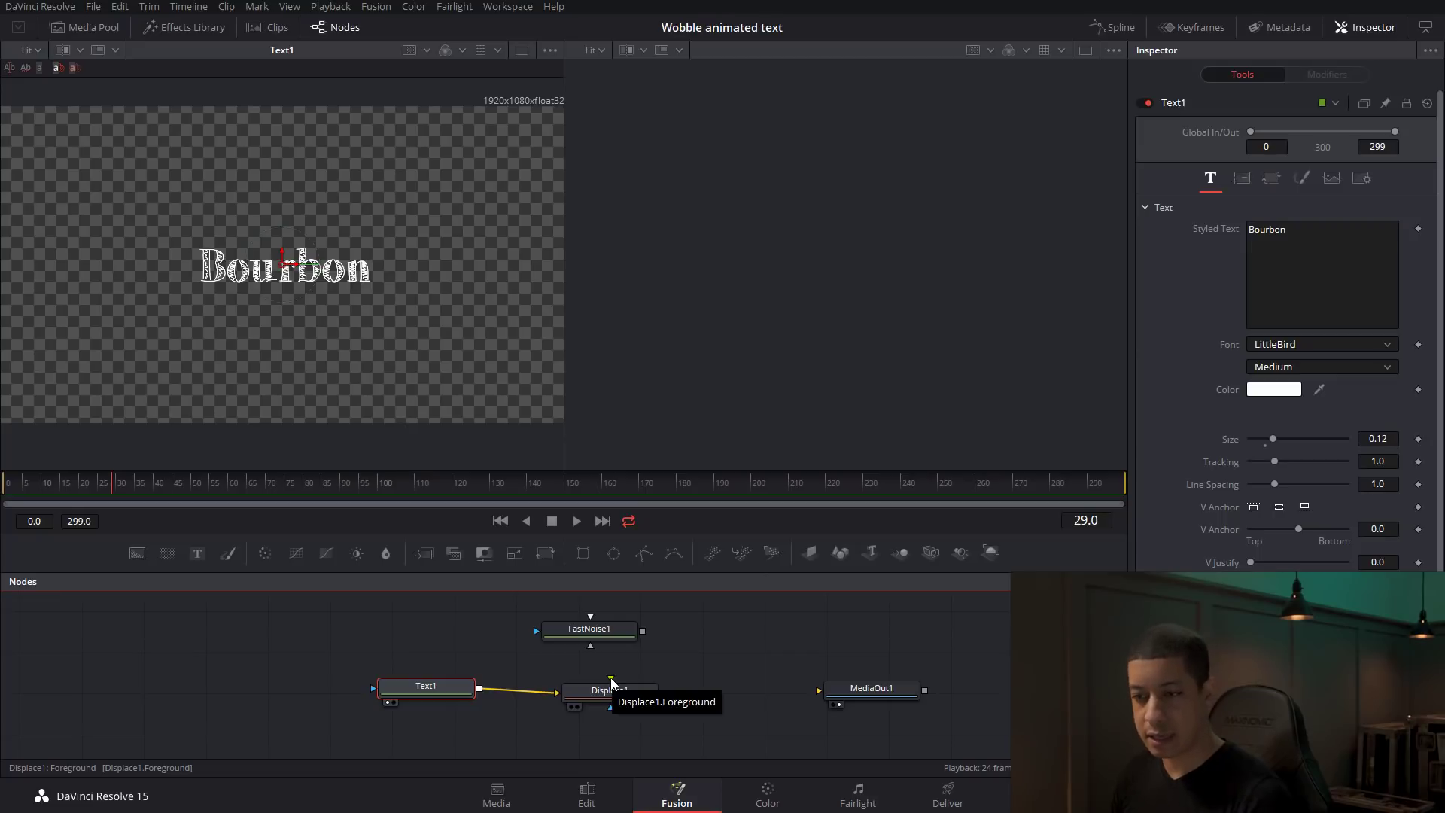
pyautogui.click(721, 688)
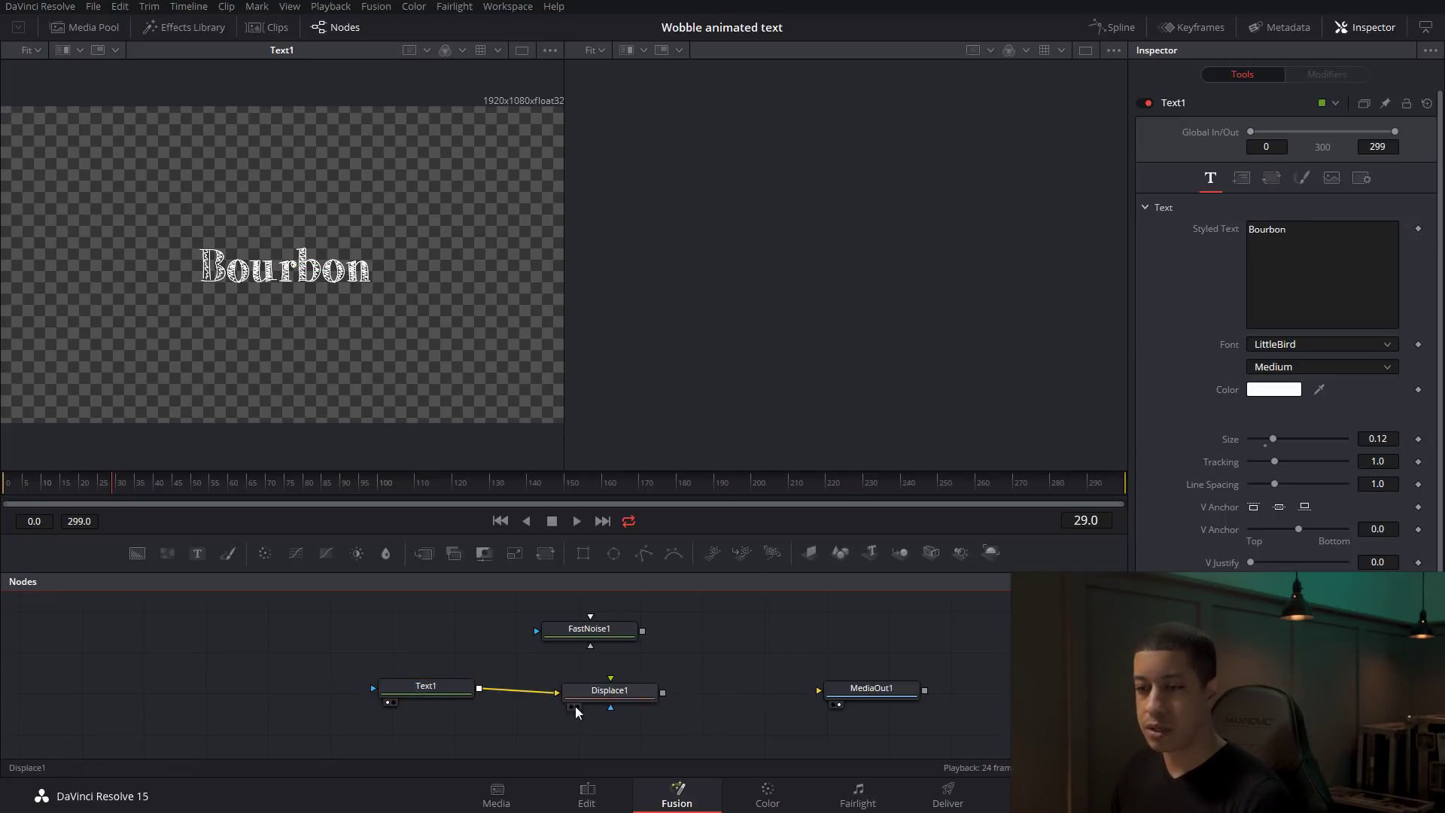
pyautogui.click(607, 698)
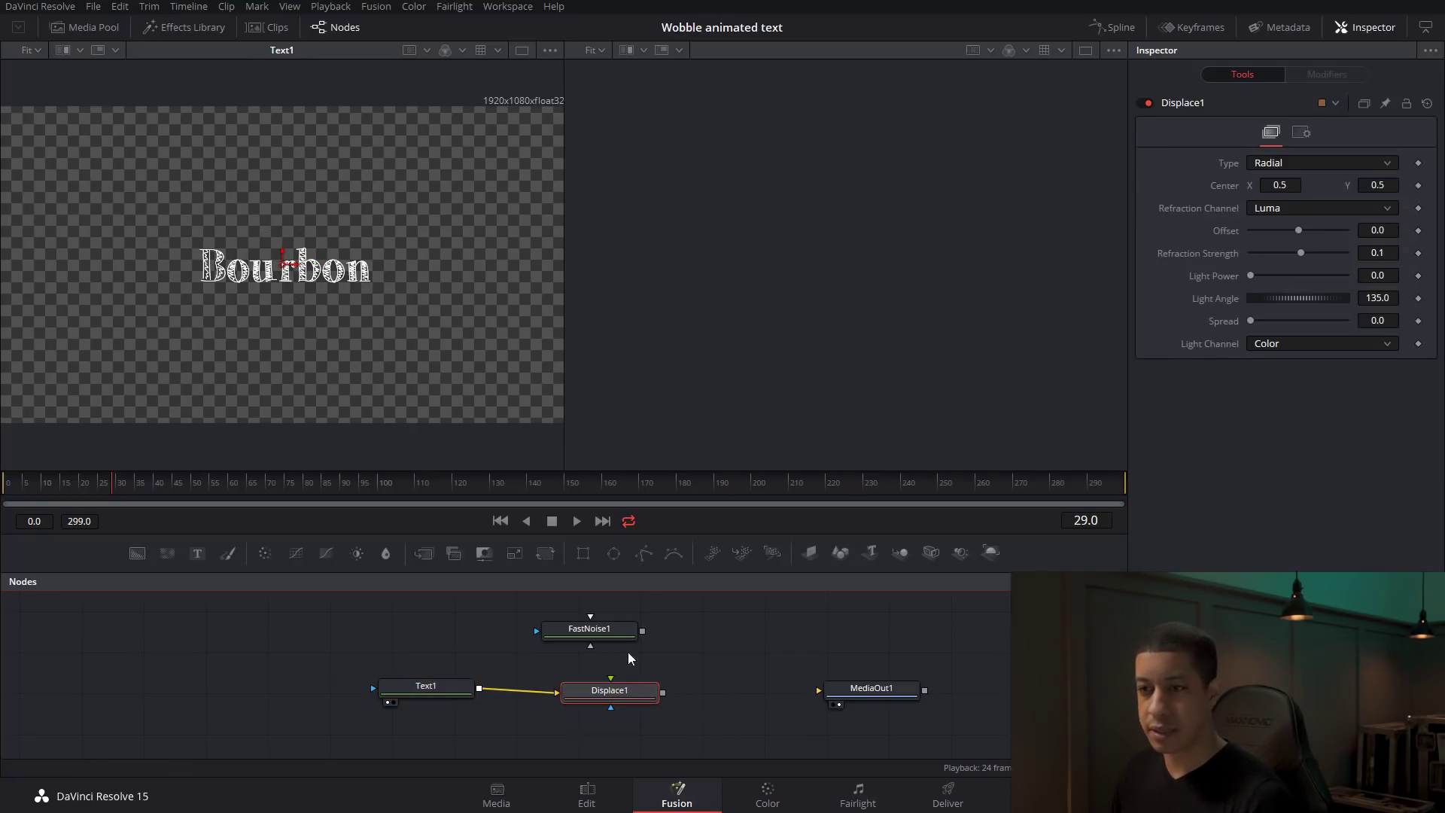
pyautogui.click(588, 636)
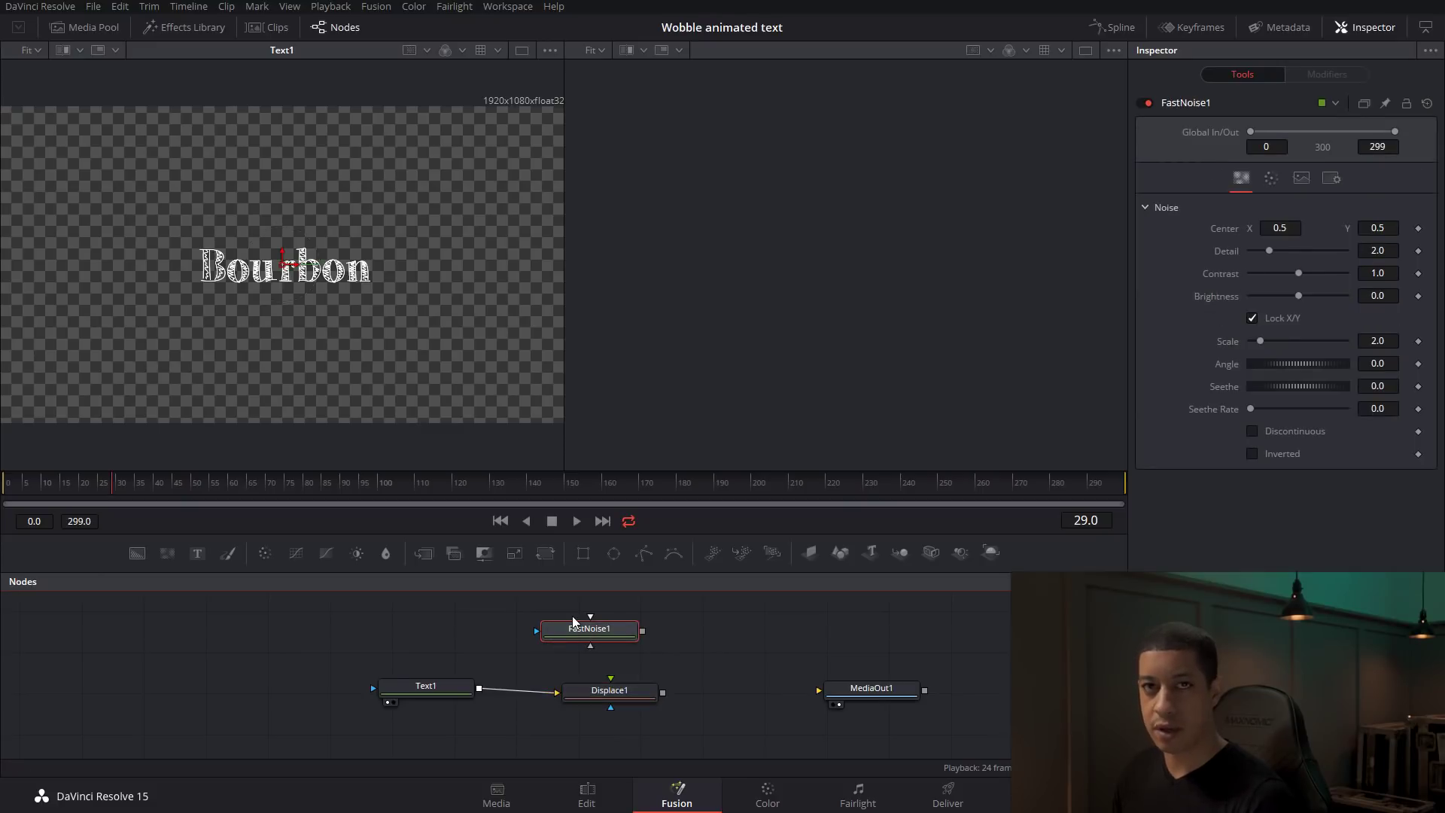
pyautogui.moveTo(576, 632); pyautogui.dragTo(760, 301)
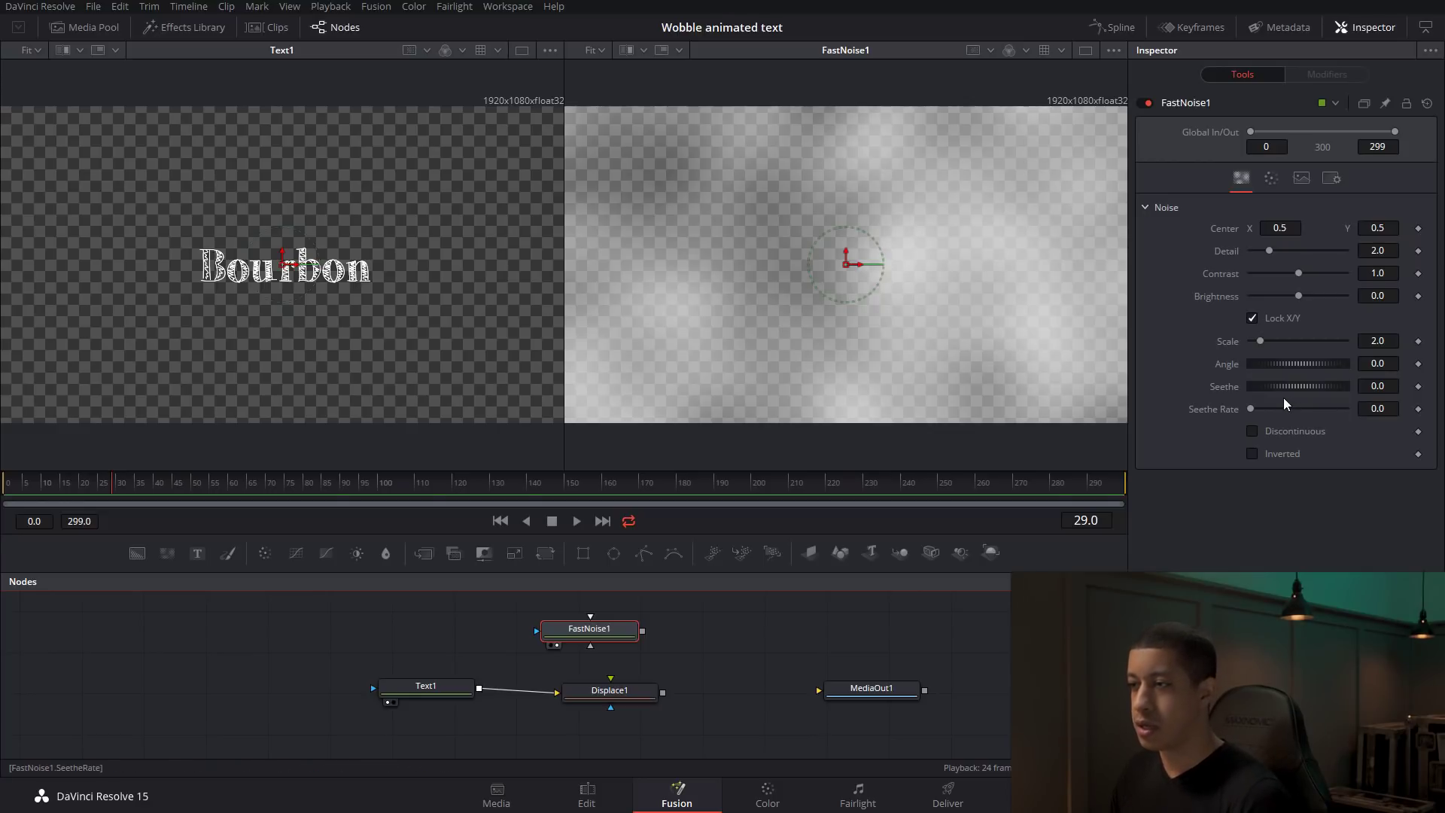
# Step: Wire FastNoise1 into Displace1, set Contrast 2.27 and Seethe 2.319, and view Displace1
pyautogui.moveTo(1266, 386); pyautogui.dragTo(1366, 385)
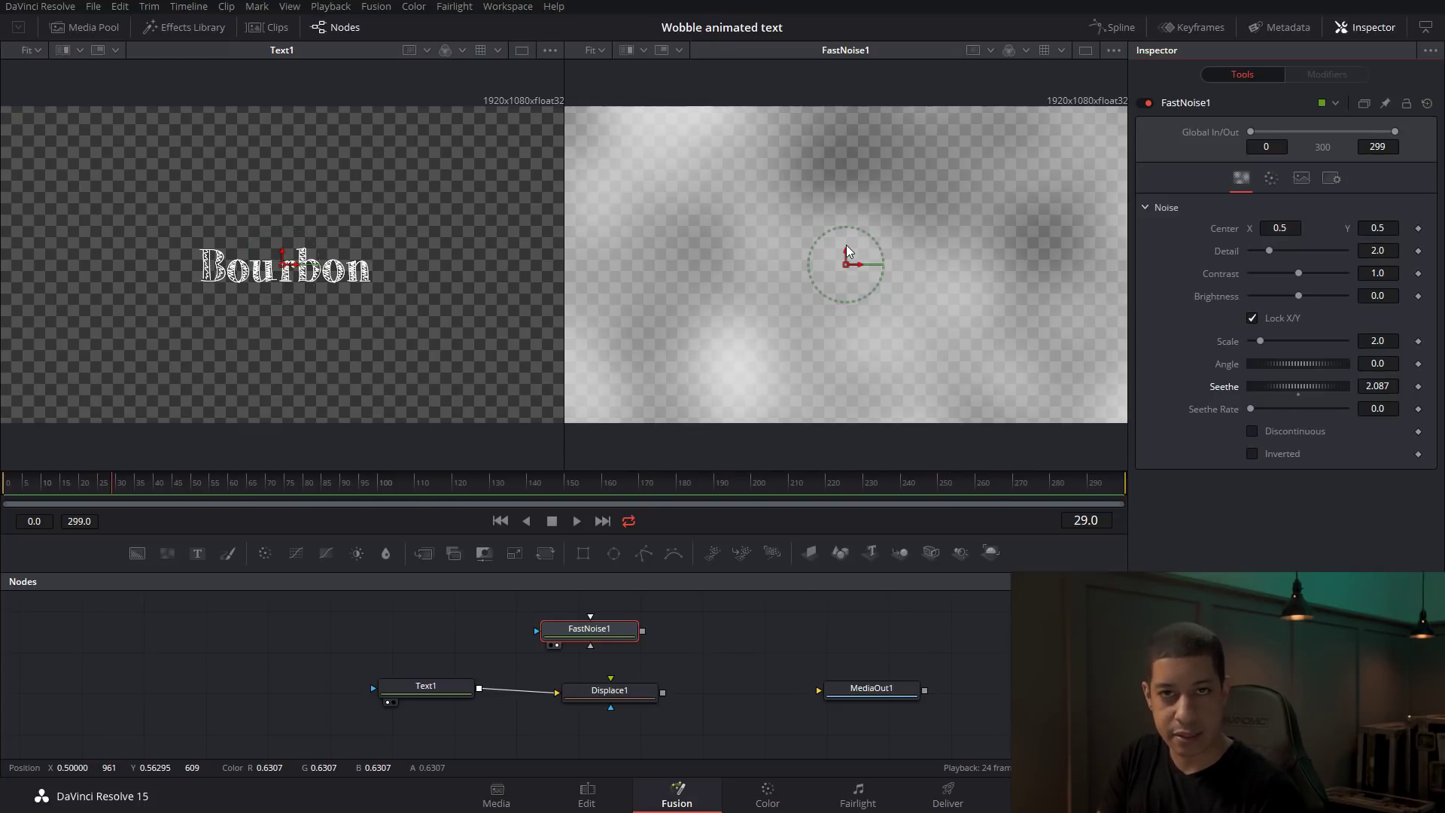
pyautogui.moveTo(642, 630); pyautogui.dragTo(635, 697)
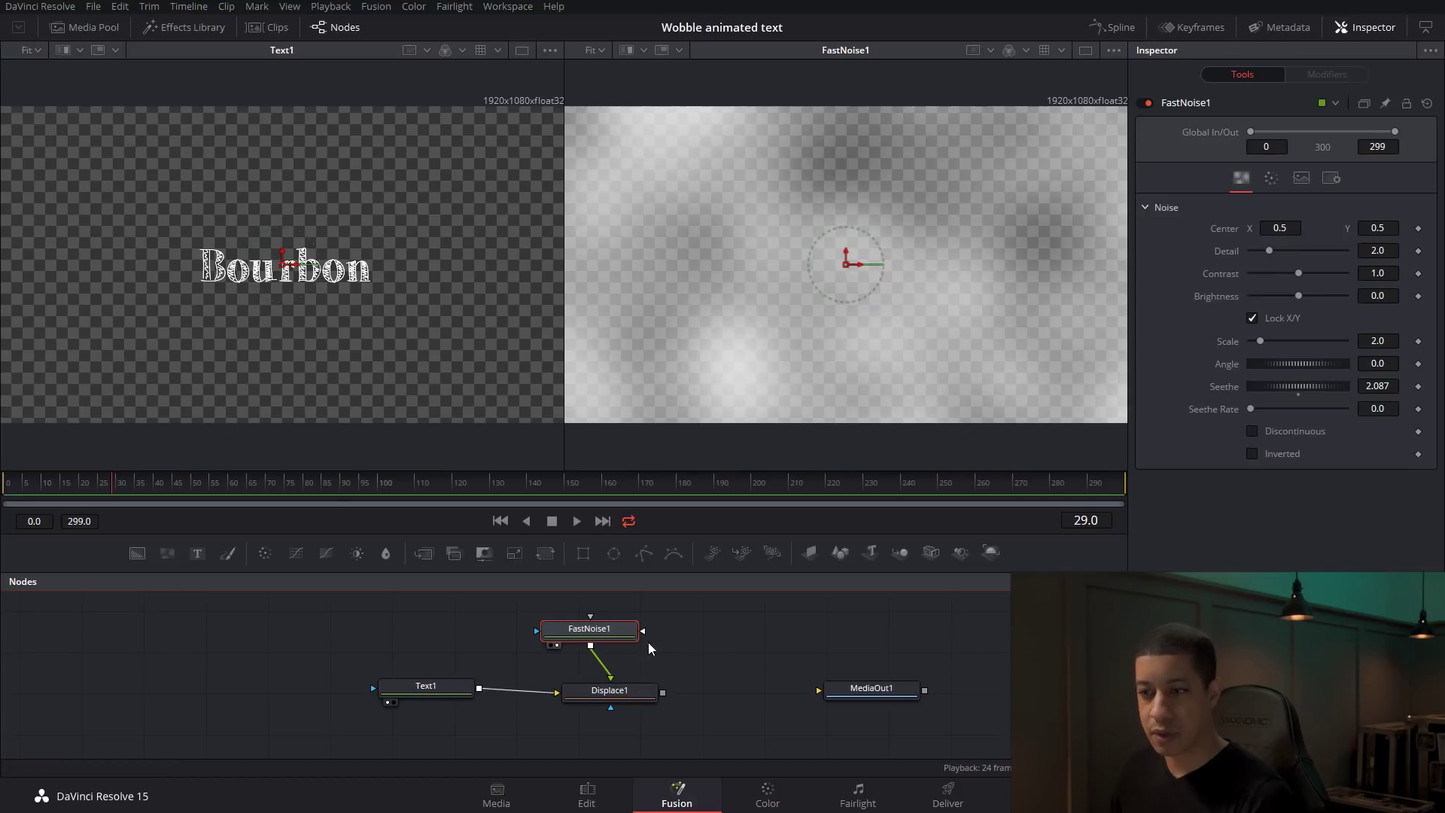
pyautogui.moveTo(620, 634); pyautogui.dragTo(629, 635)
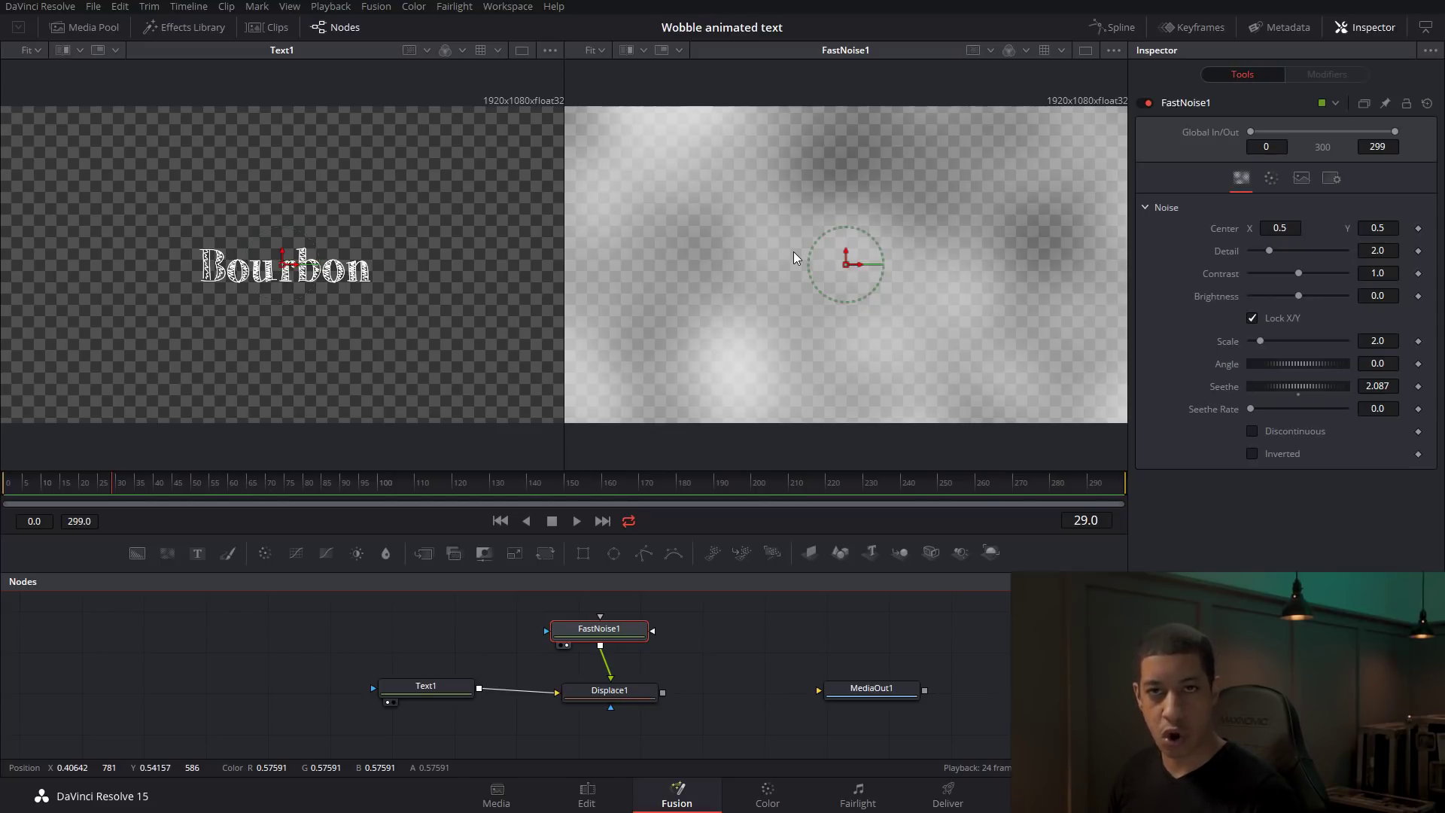
pyautogui.moveTo(1299, 274); pyautogui.dragTo(1313, 274)
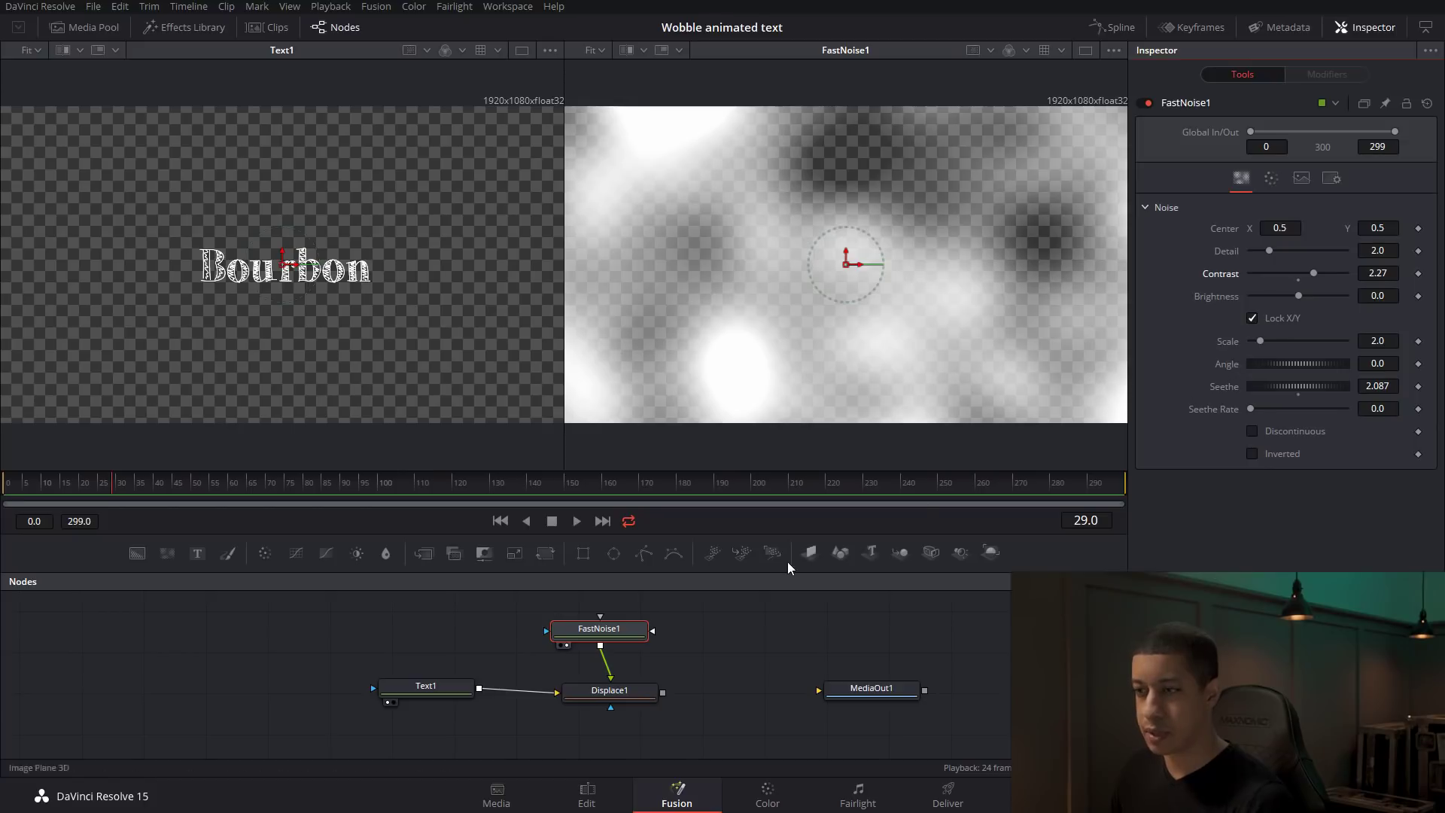
pyautogui.moveTo(1278, 387); pyautogui.dragTo(1293, 386)
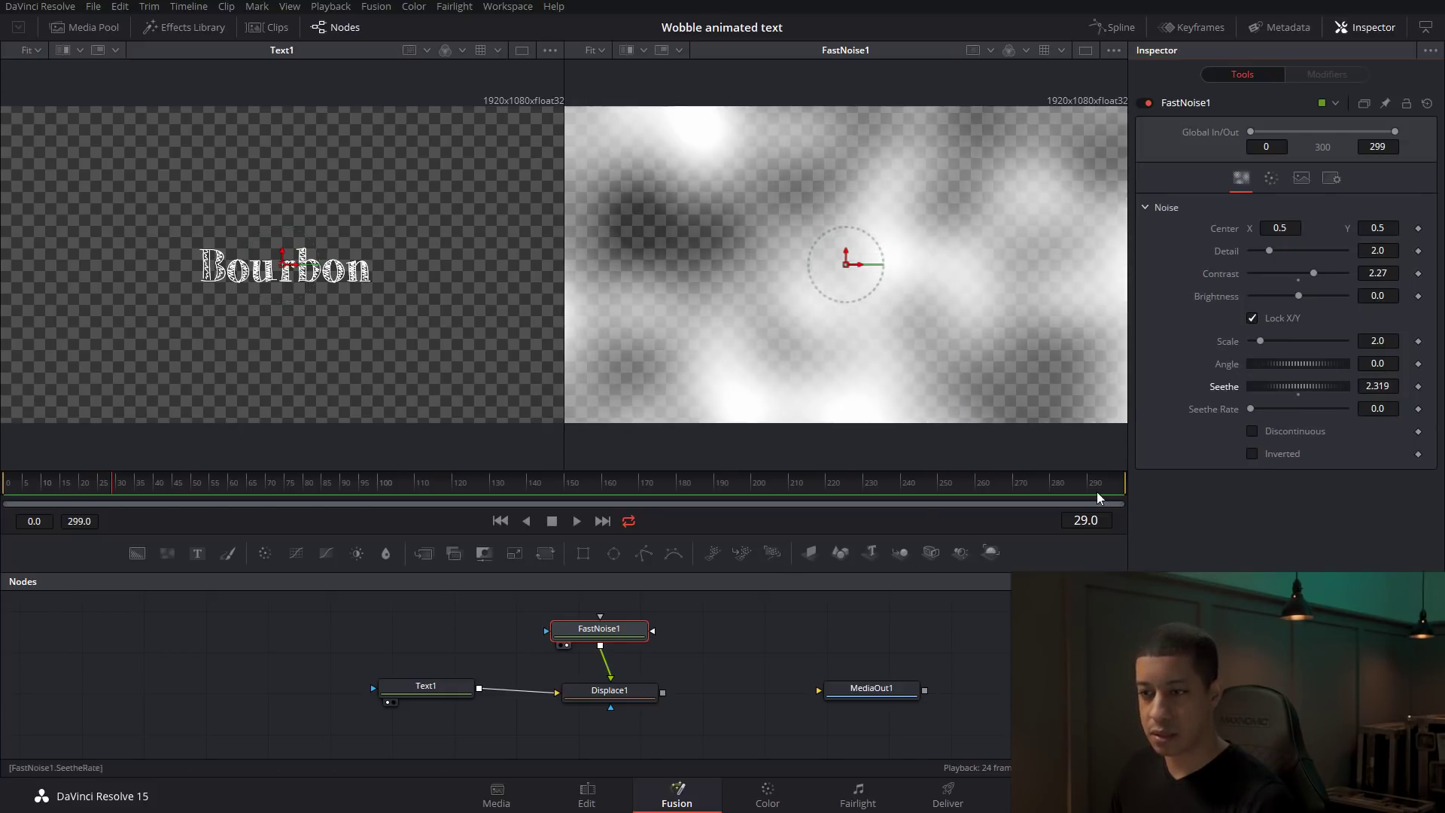
pyautogui.press('1')
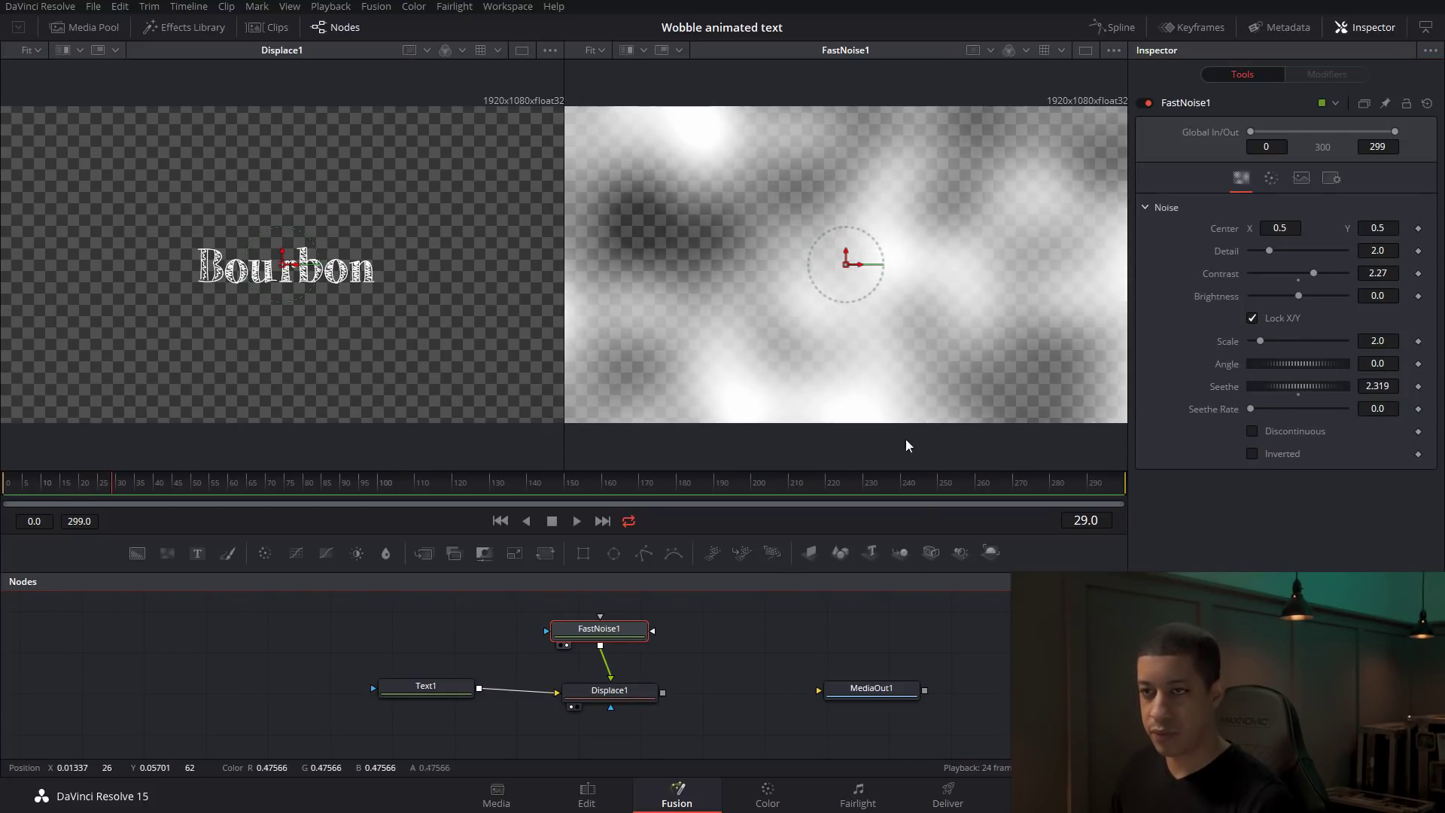
# Step: Set FastNoise1 Scale 7.72, Detail 4.88, Brightness -0.27 and Seethe about 7.775
pyautogui.moveTo(1285, 390); pyautogui.dragTo(1444, 392)
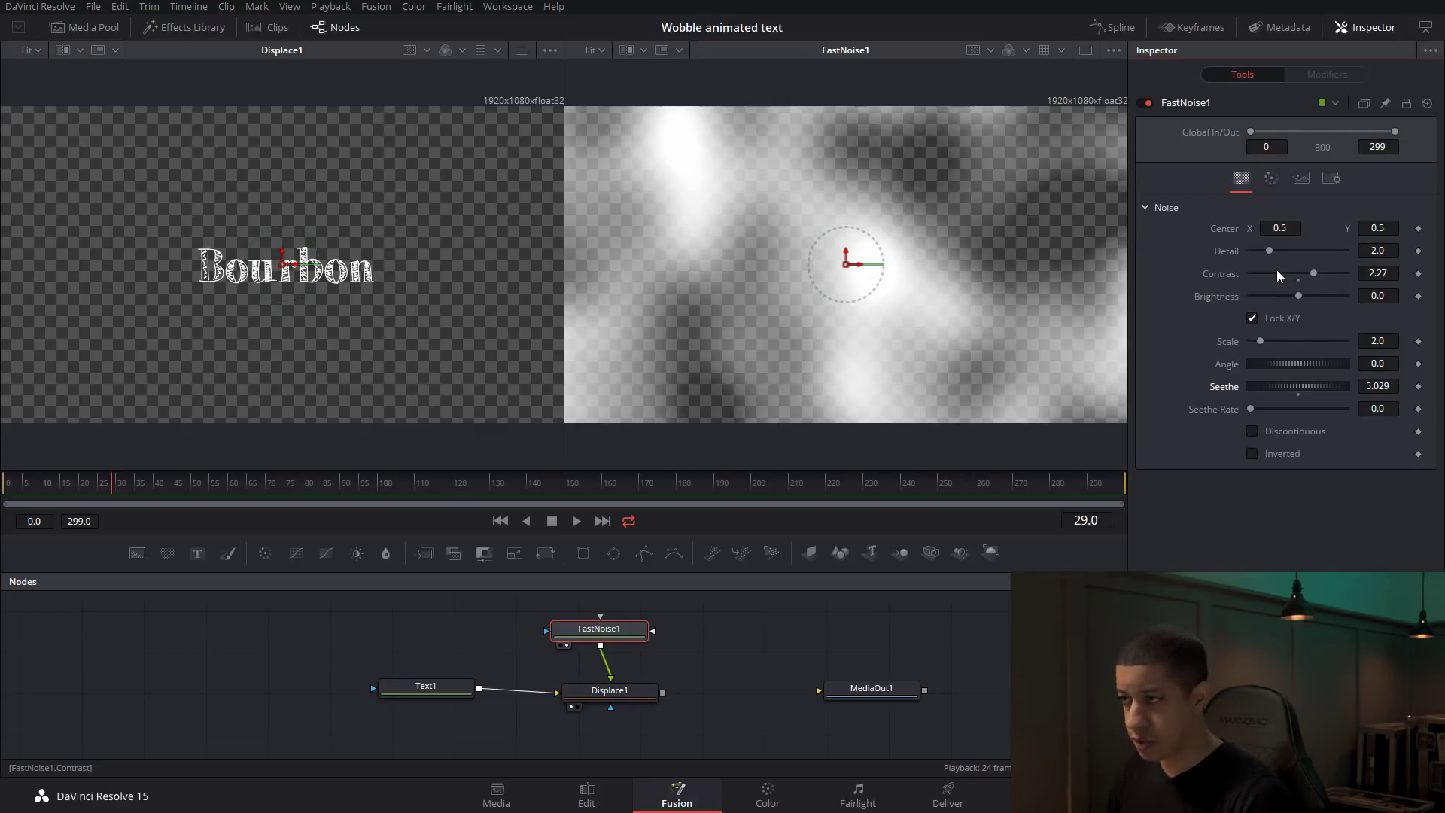
pyautogui.moveTo(1259, 342); pyautogui.dragTo(1362, 401)
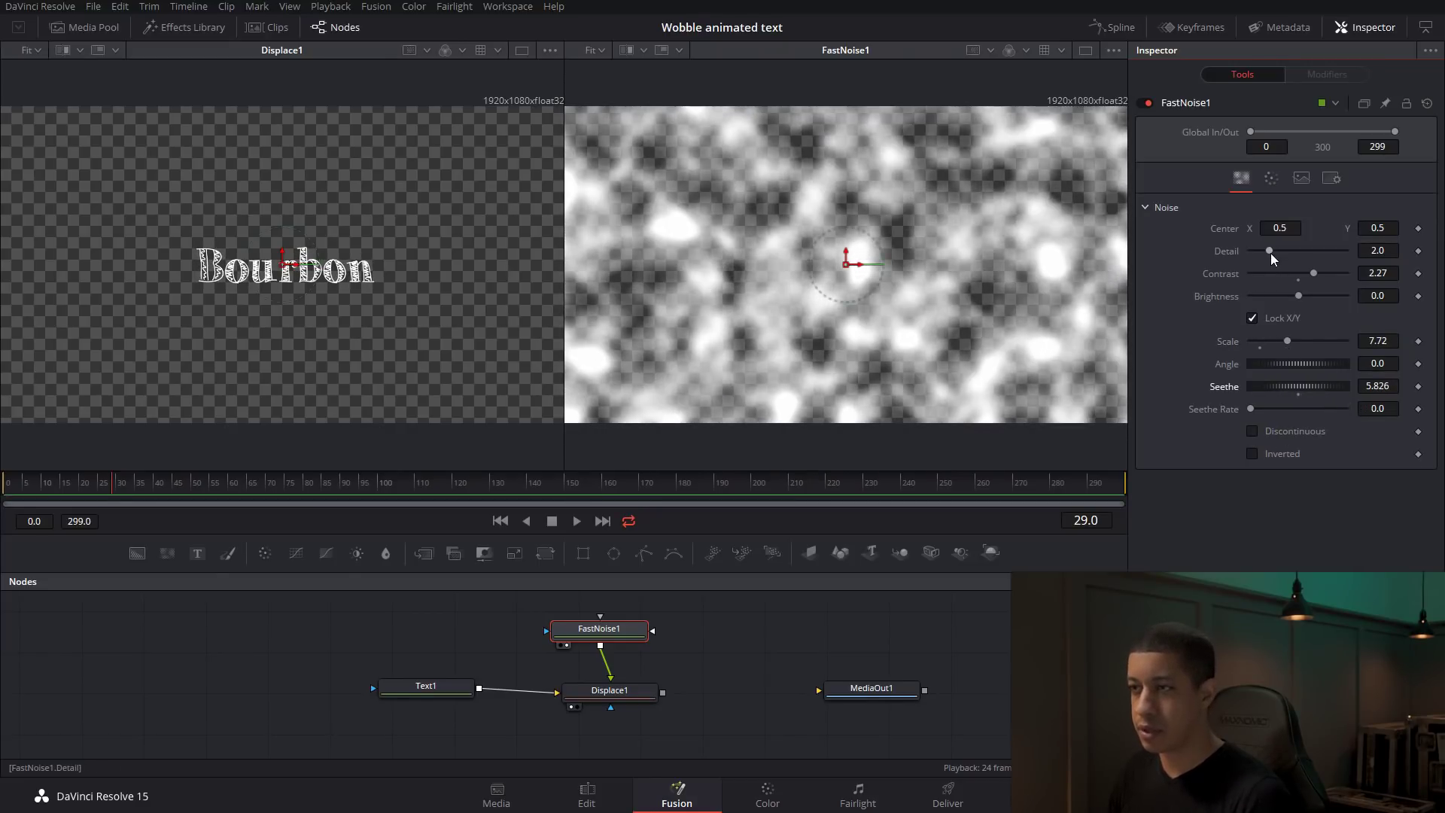
pyautogui.moveTo(1271, 253); pyautogui.dragTo(1298, 254)
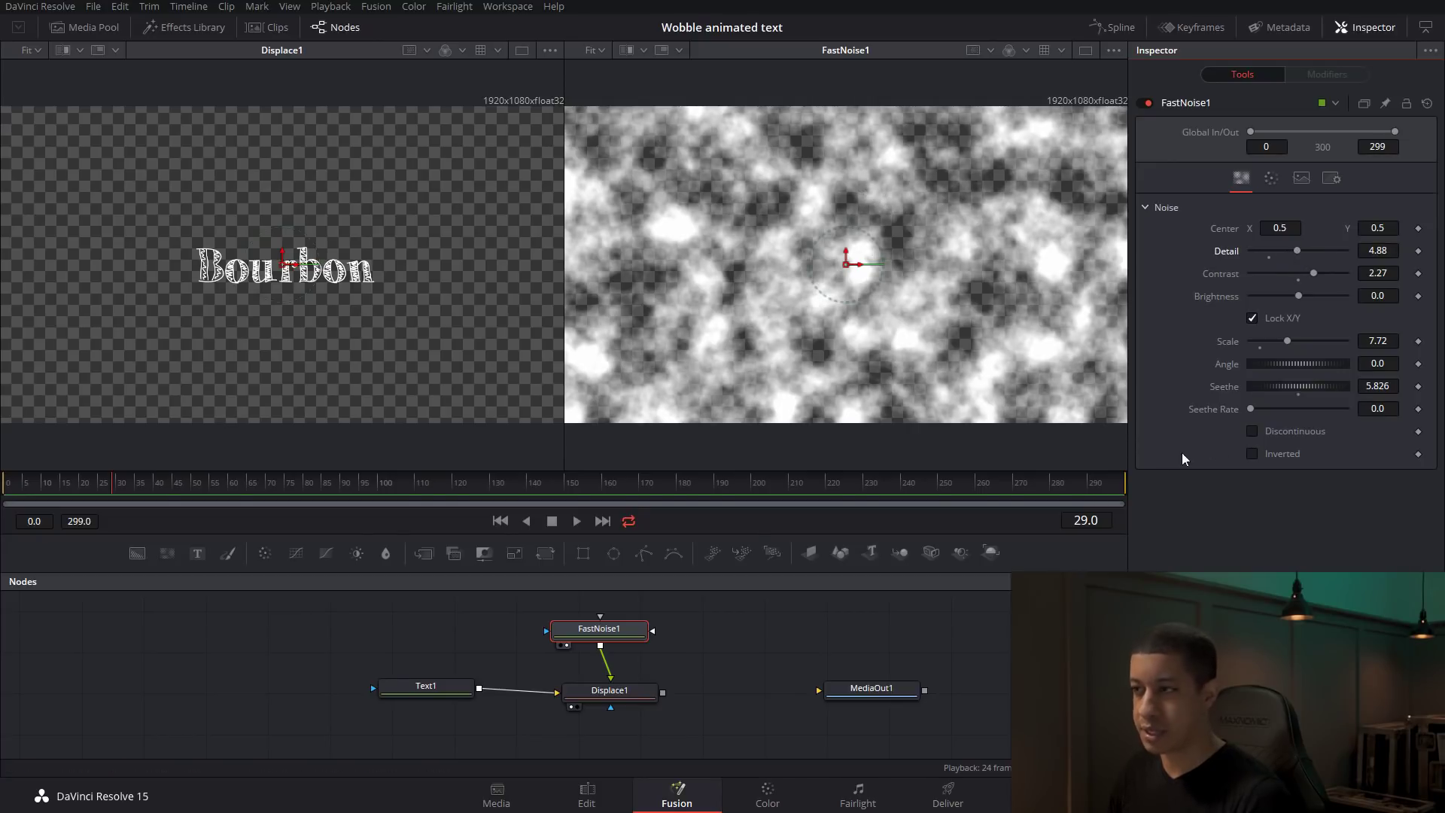
pyautogui.moveTo(1274, 385)
pyautogui.mouseDown()
pyautogui.moveTo(1444, 387)
pyautogui.moveTo(1272, 386)
pyautogui.mouseUp()
pyautogui.moveTo(1299, 296); pyautogui.dragTo(1285, 294)
pyautogui.moveTo(1283, 388); pyautogui.dragTo(1362, 393)
pyautogui.click(612, 700)
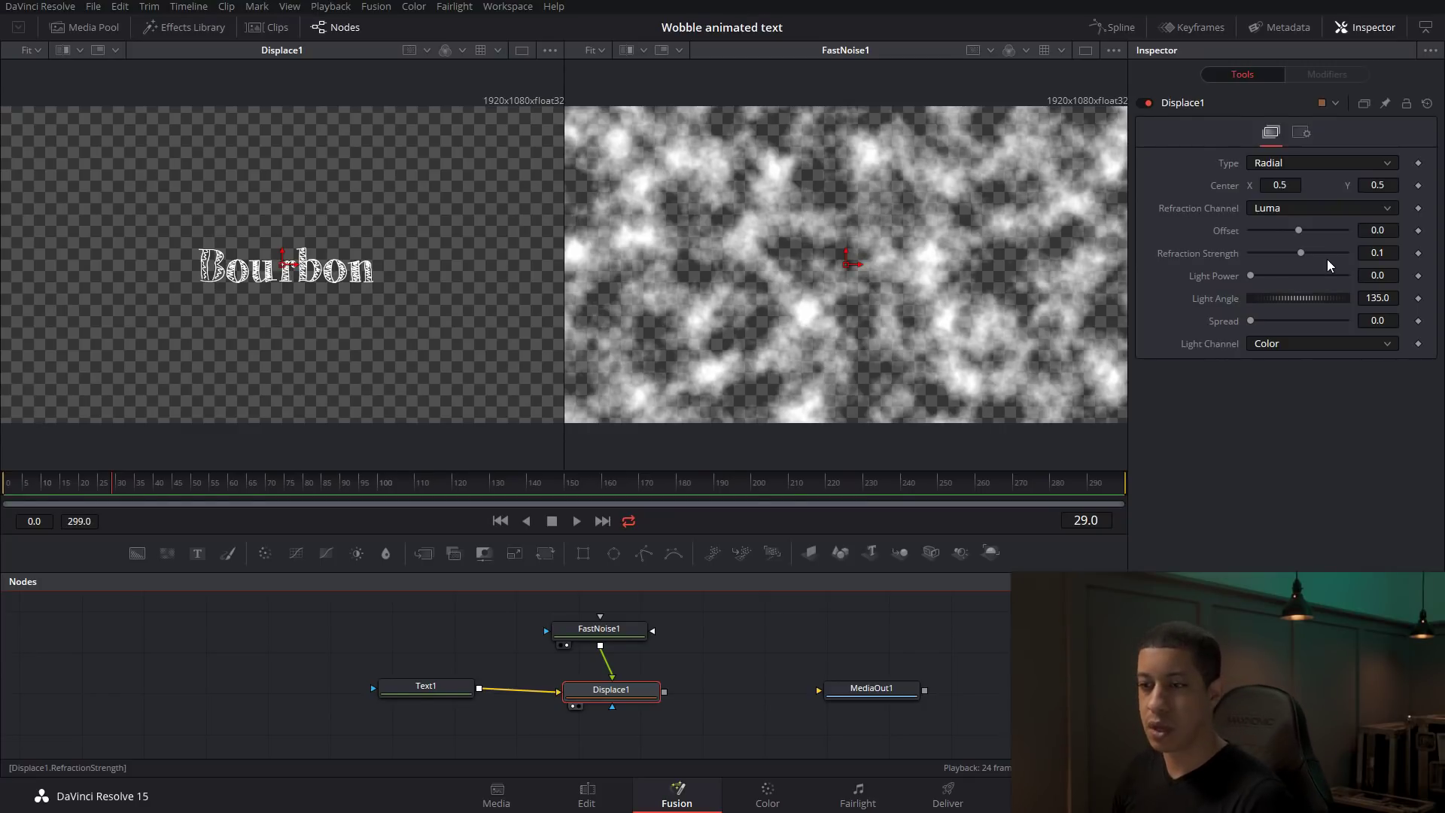
pyautogui.click(576, 521)
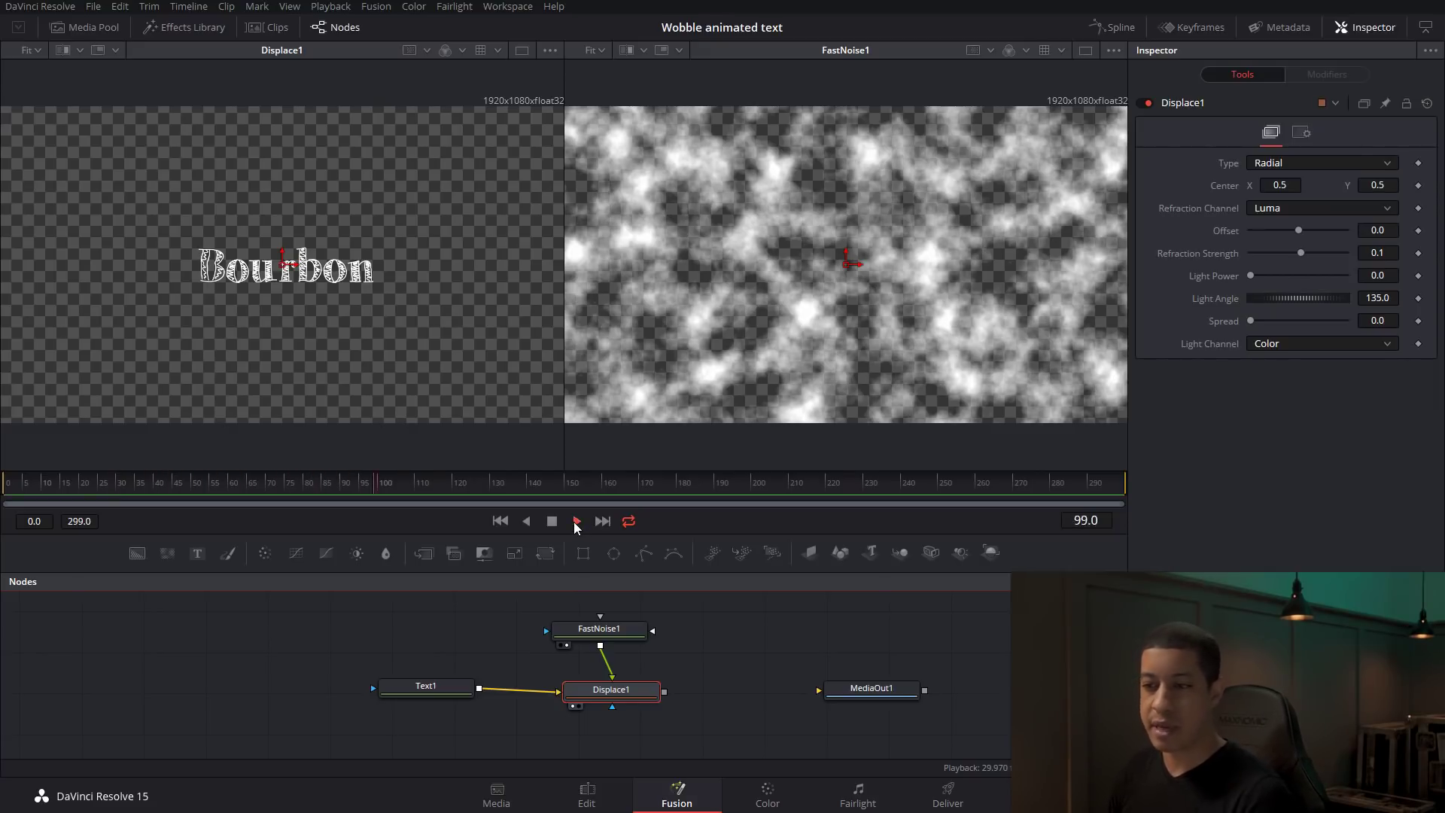
pyautogui.click(556, 522)
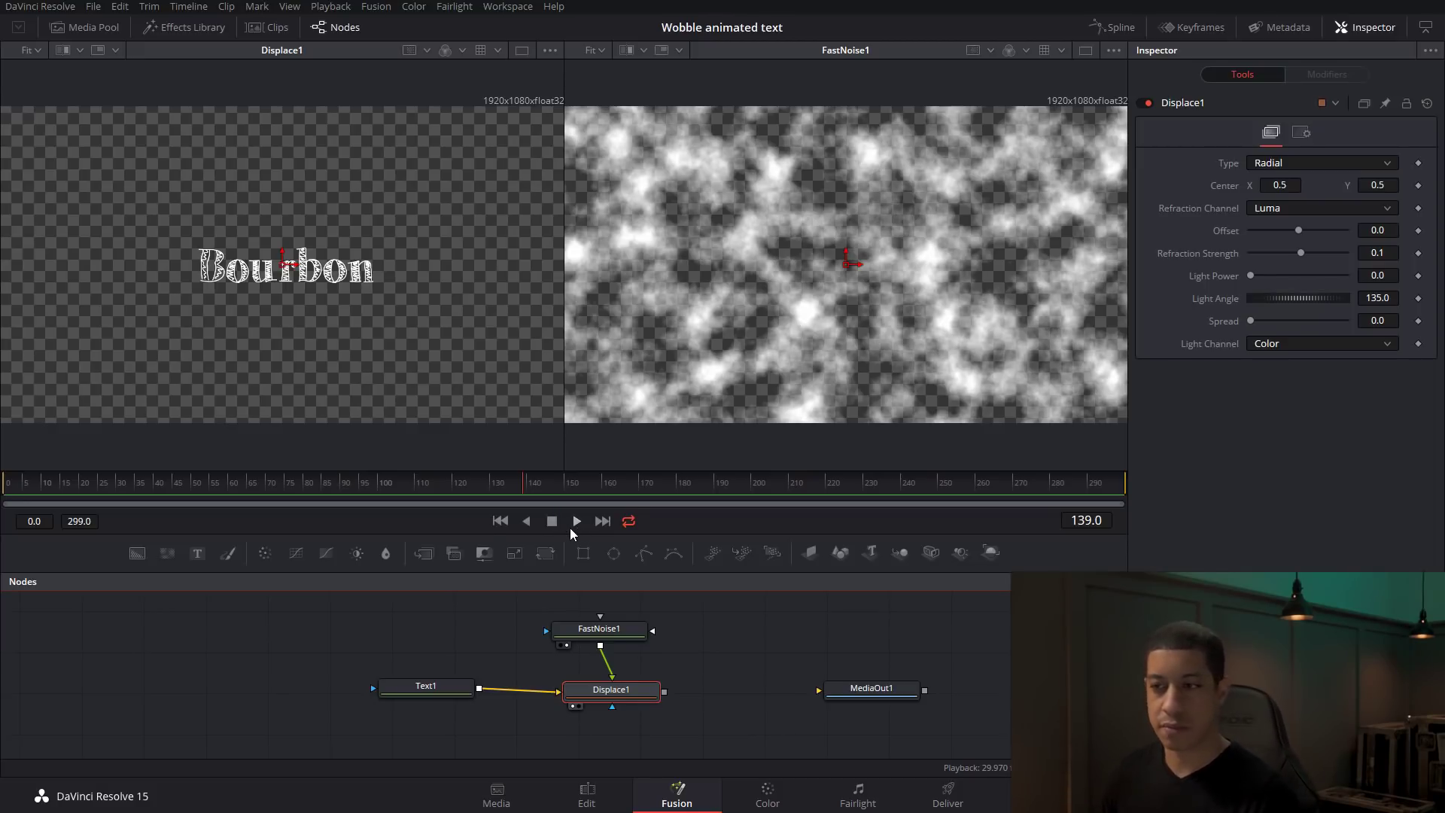
pyautogui.moveTo(270, 488); pyautogui.dragTo(2, 490)
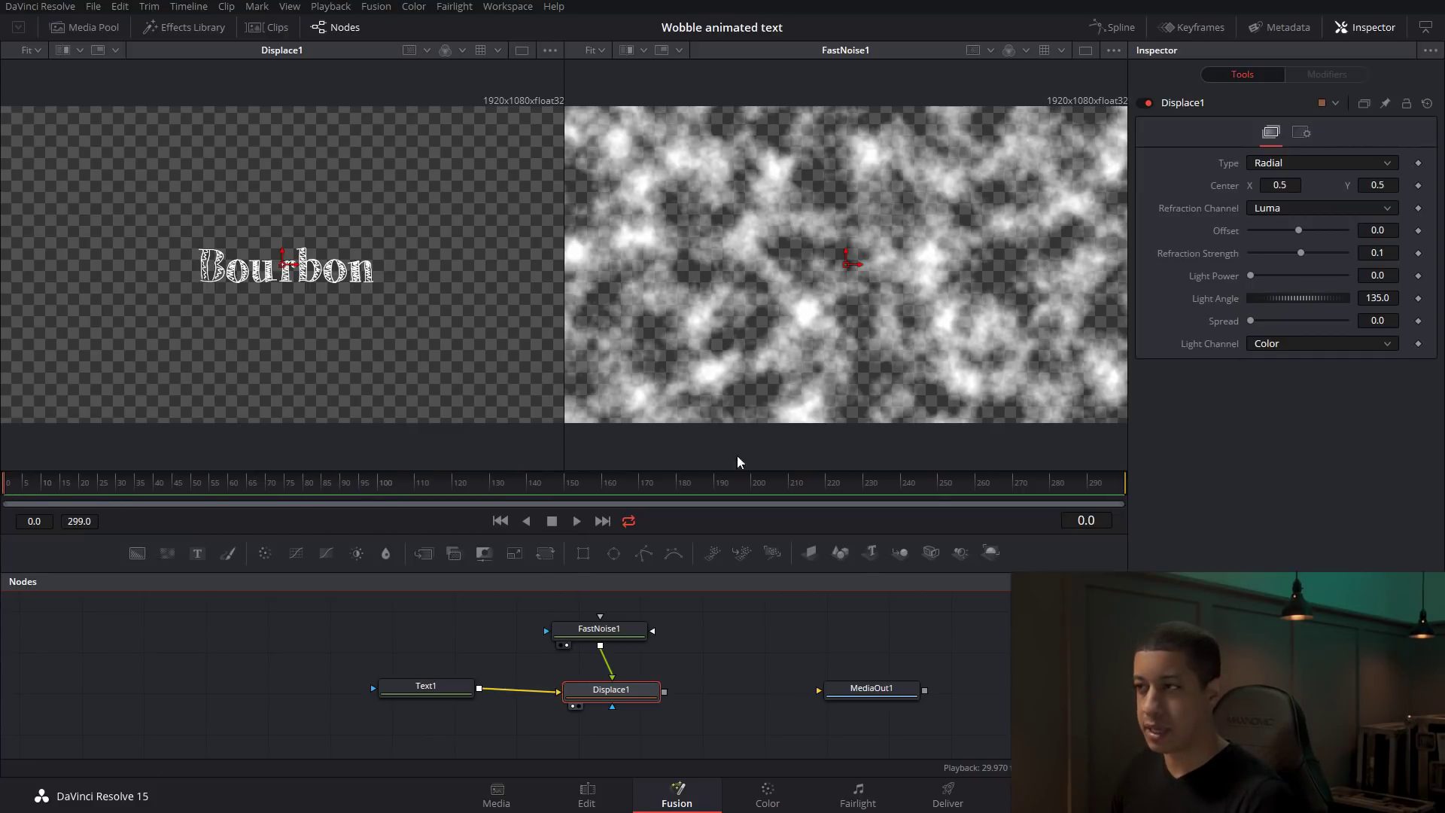
pyautogui.click(599, 628)
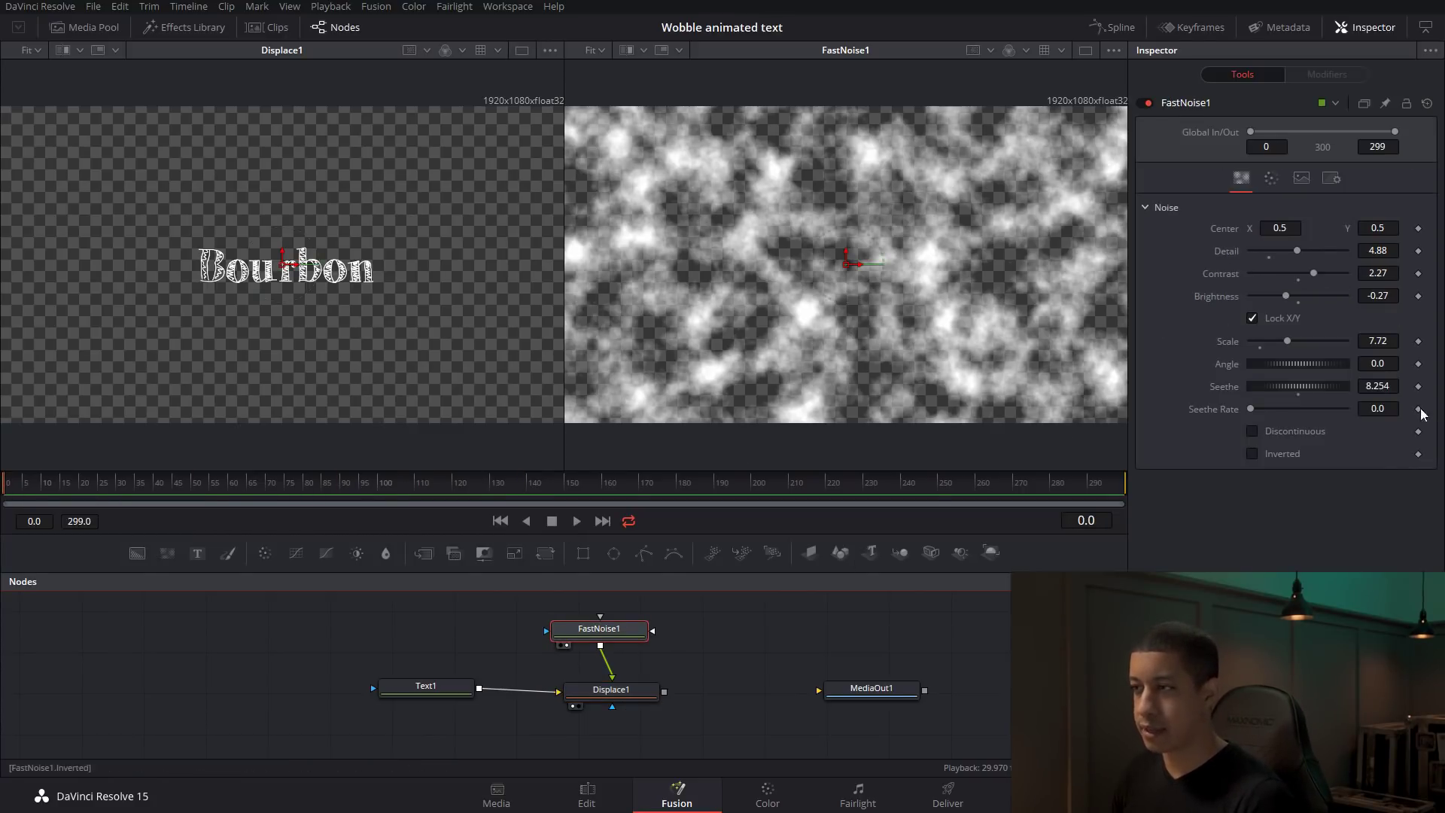
# Step: Keyframe FastNoise1 Seethe at 0 on frame 0 and 4.0 at frame 299
pyautogui.doubleClick(1228, 389)
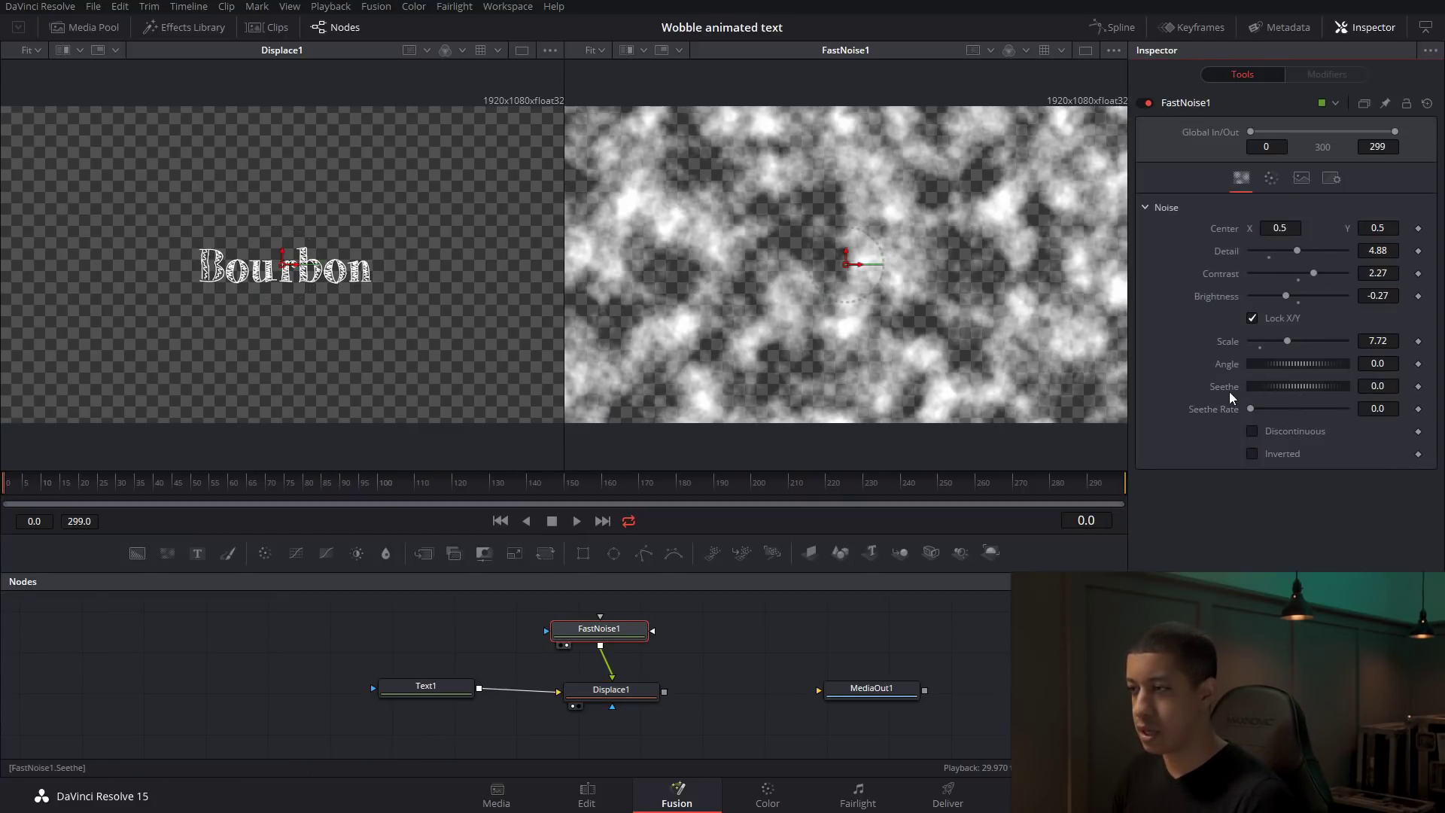
pyautogui.click(1419, 388)
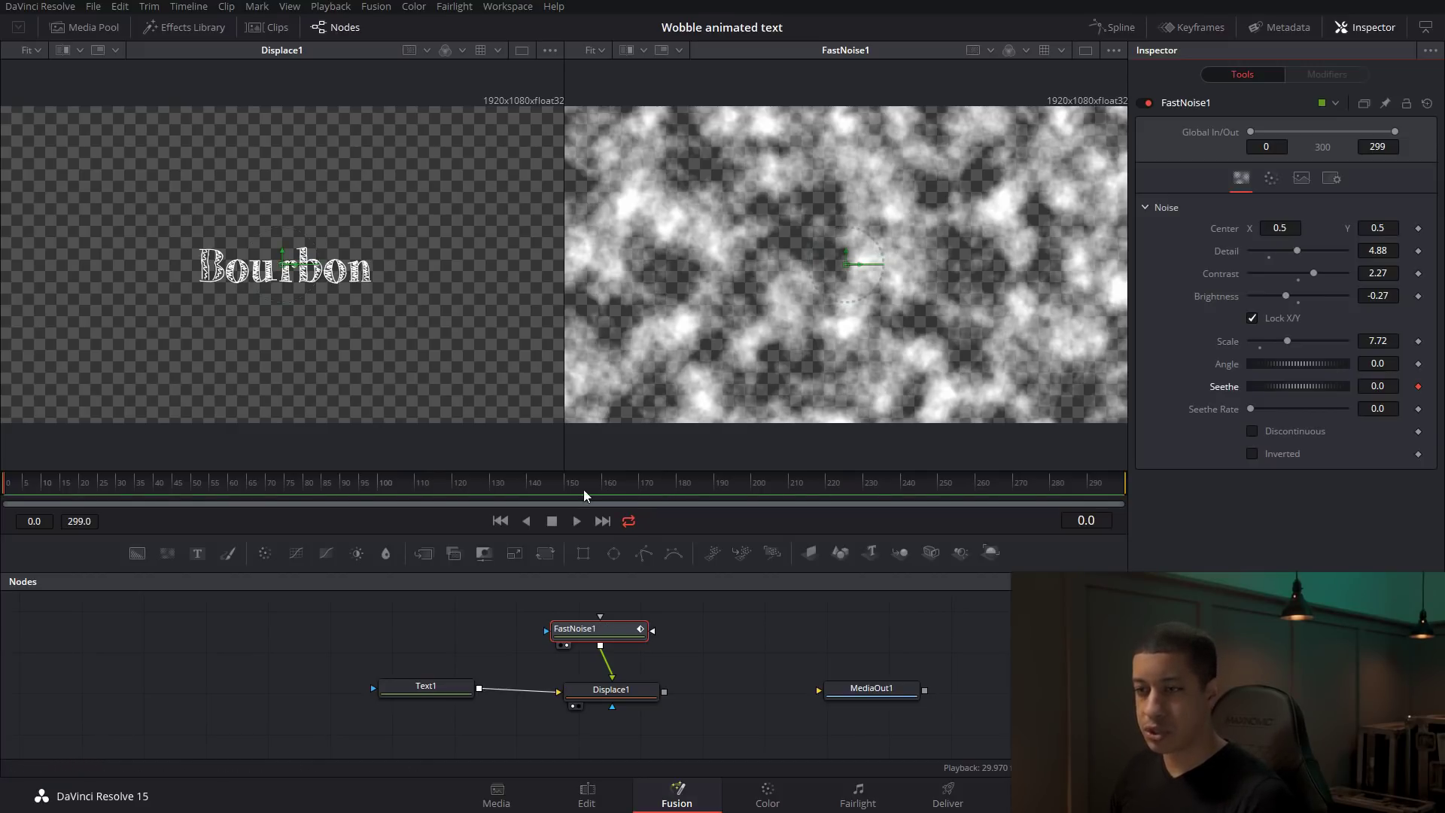
pyautogui.click(961, 485)
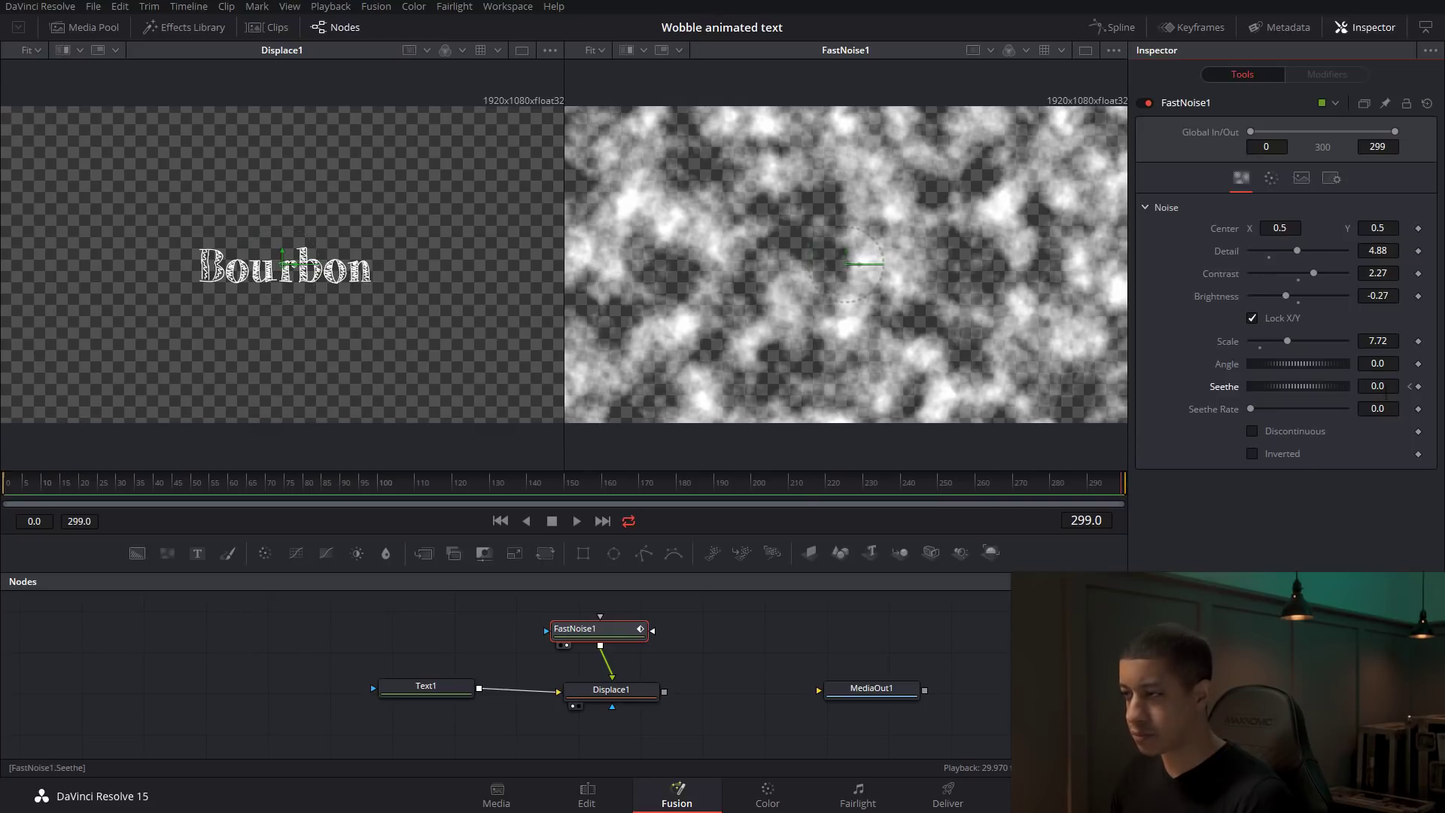
pyautogui.click(1378, 386)
pyautogui.write('4')
pyautogui.press('Tab')
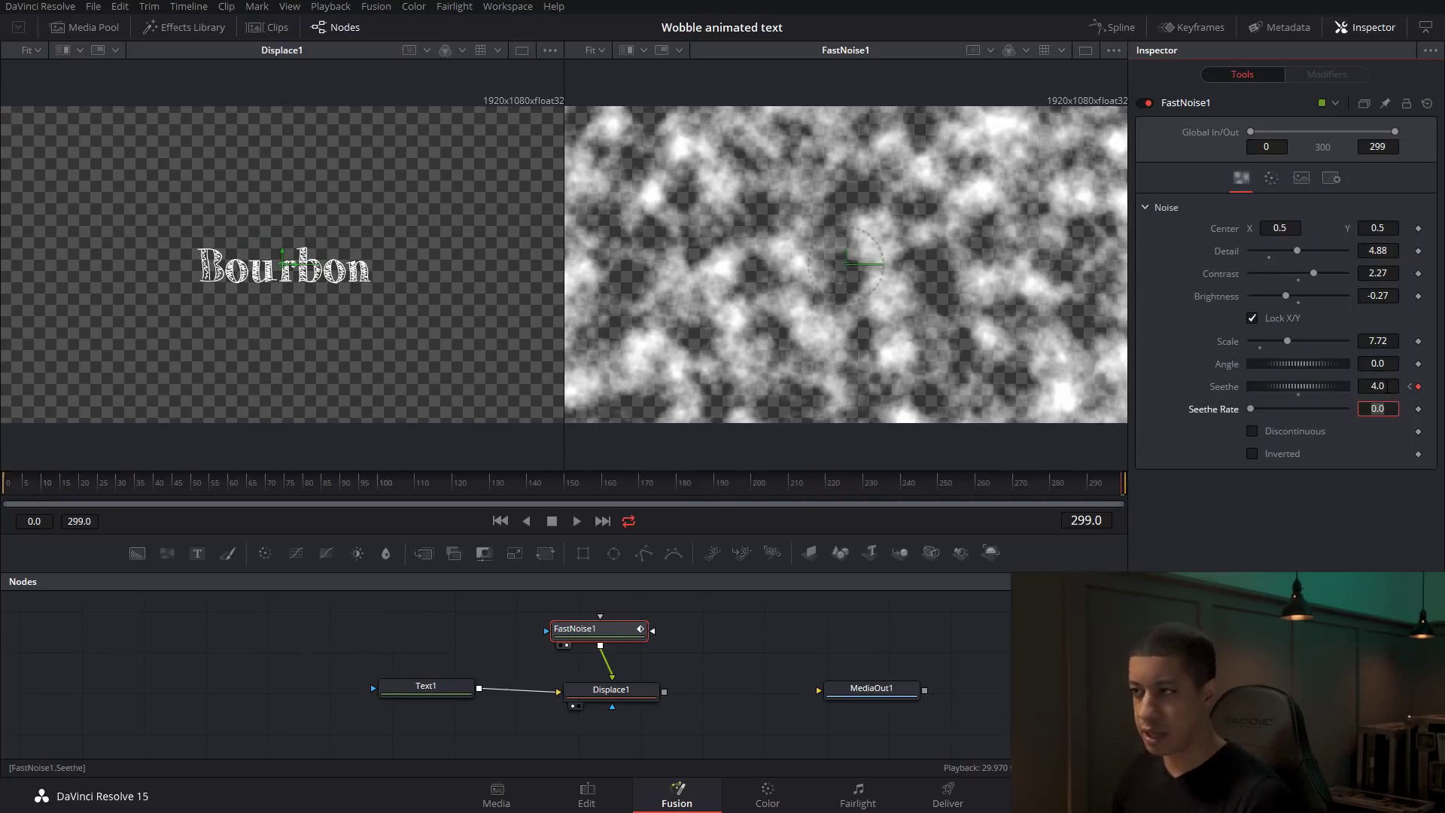
# Step: Play back the evolving noise wobble, then wire Displace1 into MediaOut1
pyautogui.click(277, 485)
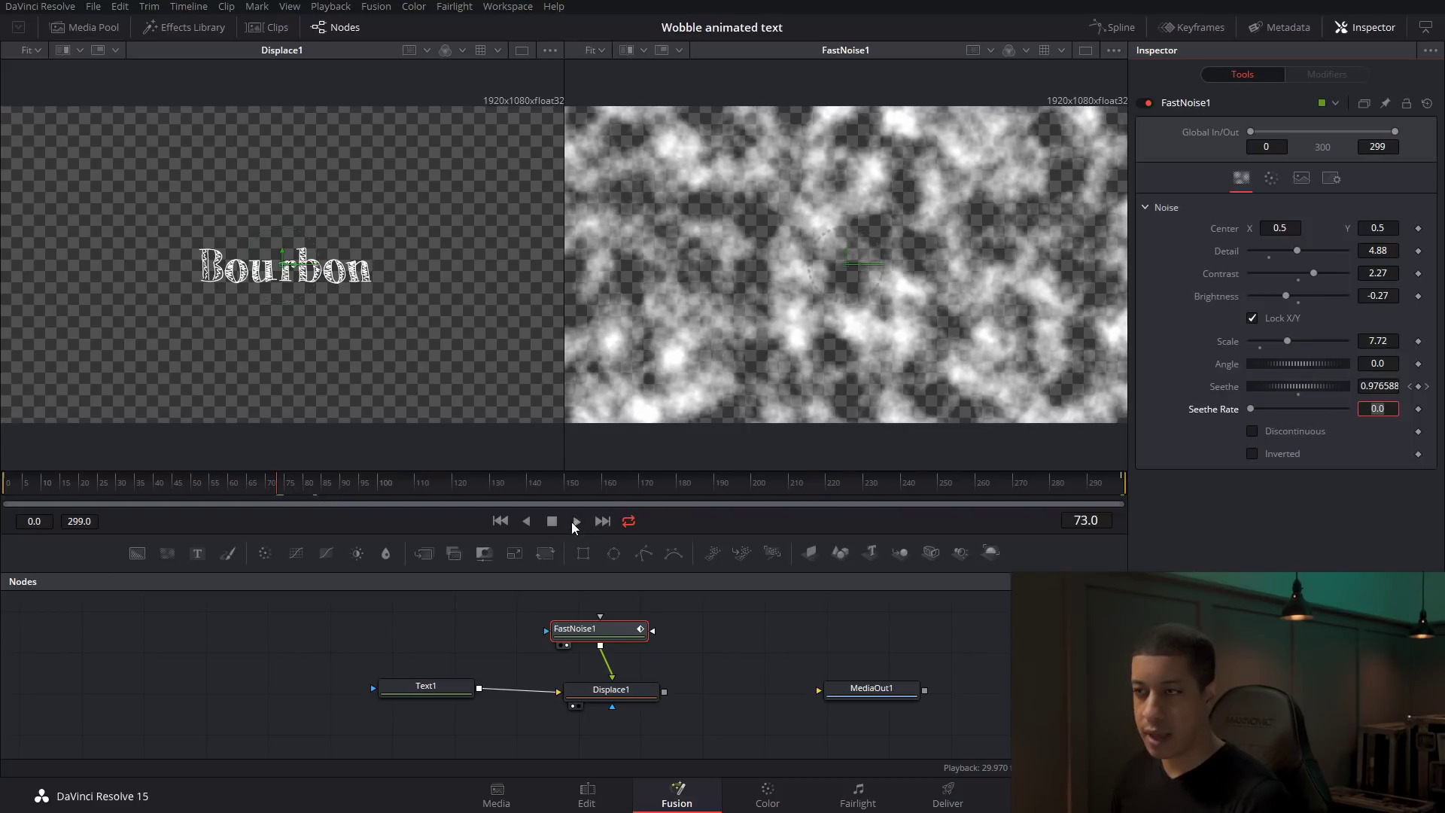
pyautogui.click(576, 521)
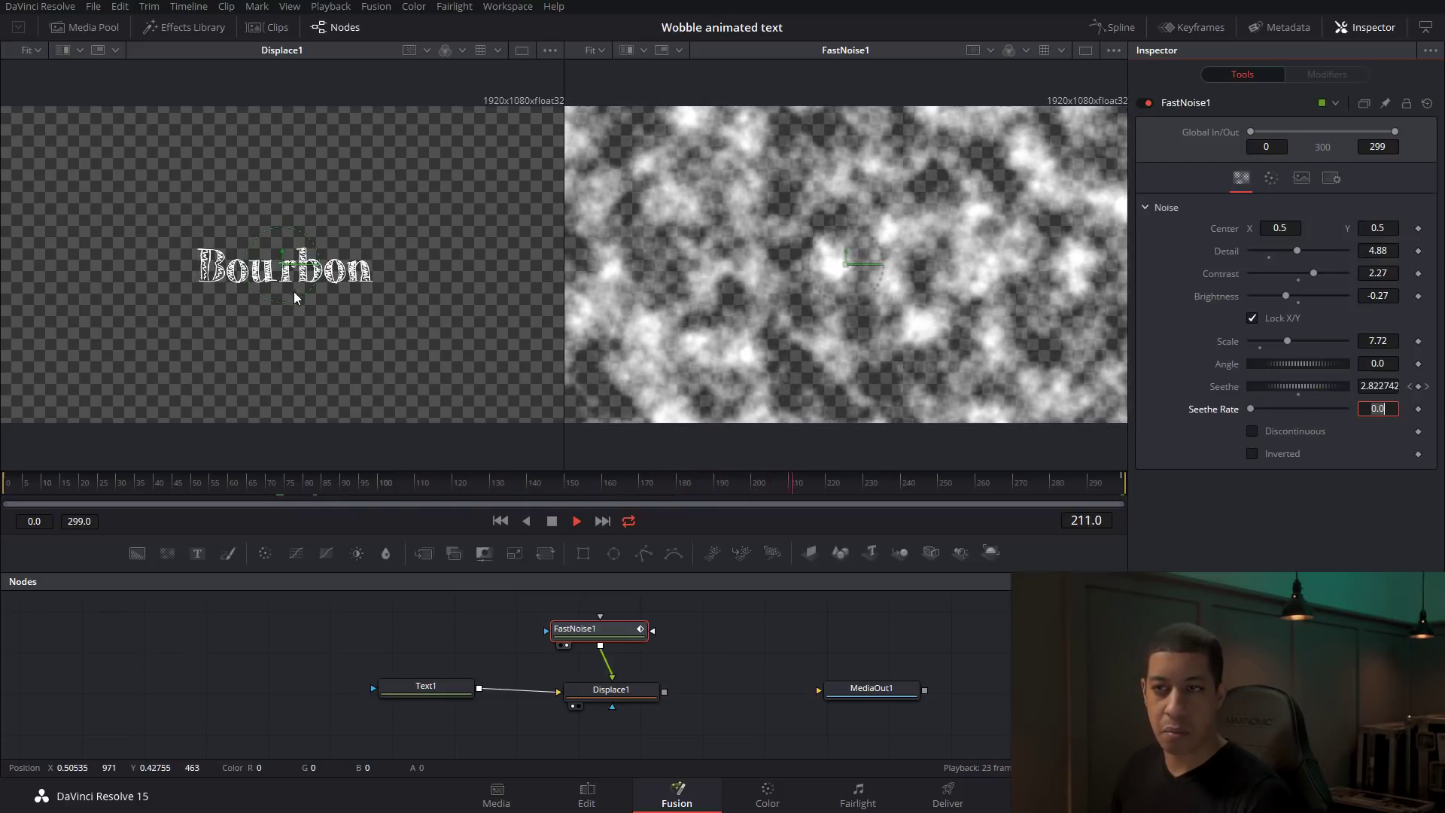
pyautogui.click(549, 524)
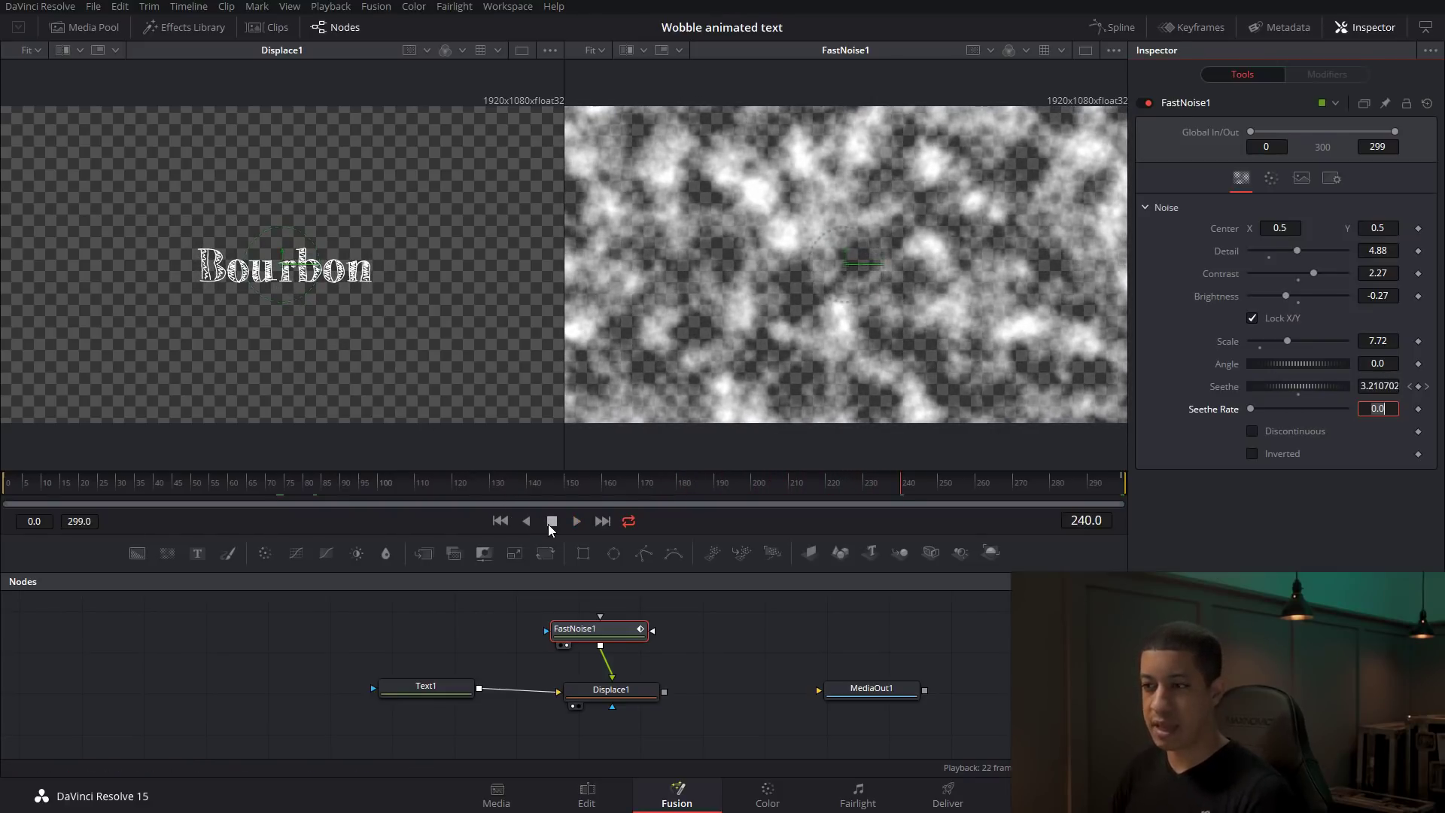
pyautogui.press('End')
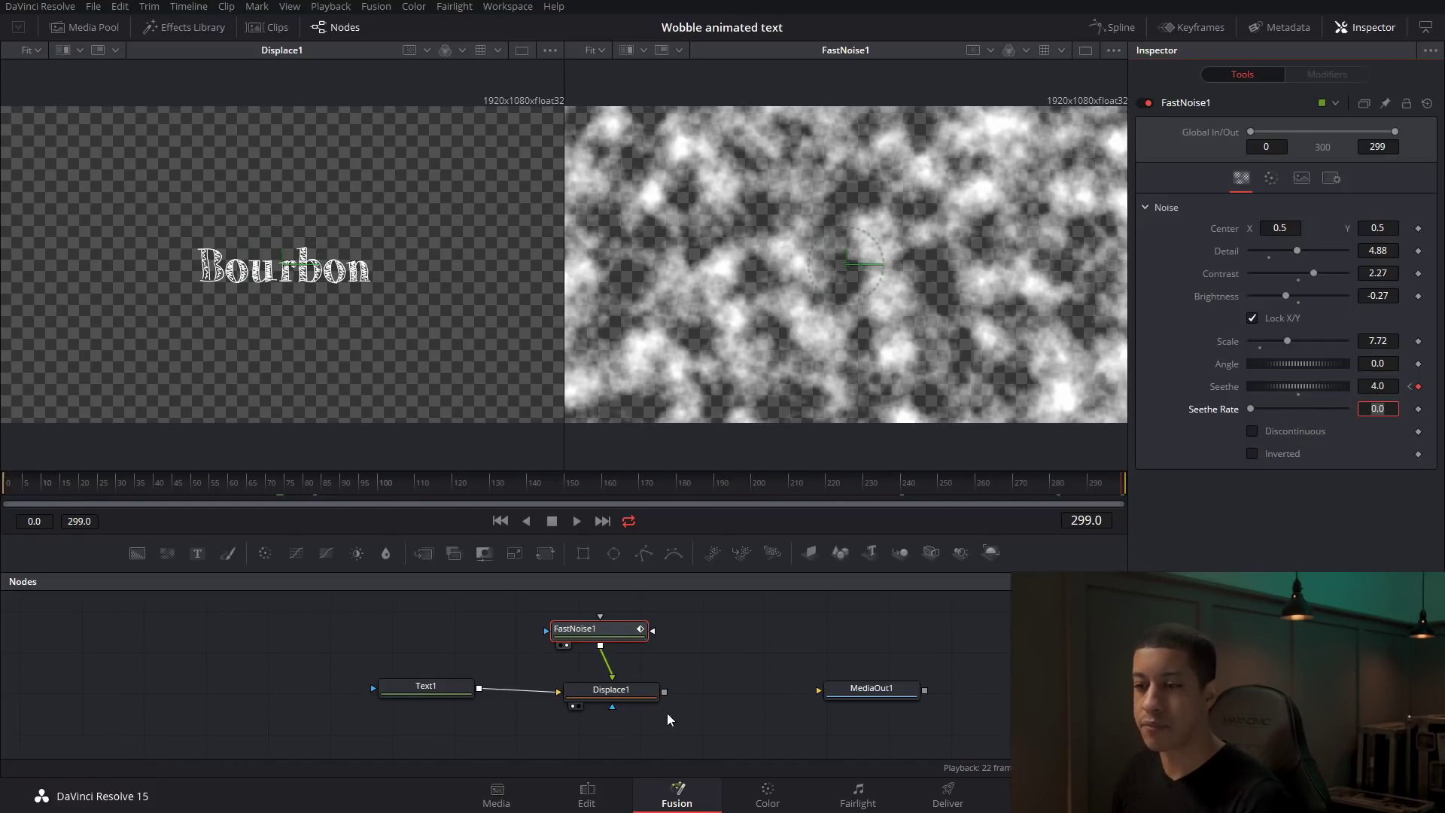
pyautogui.moveTo(663, 691); pyautogui.dragTo(844, 689)
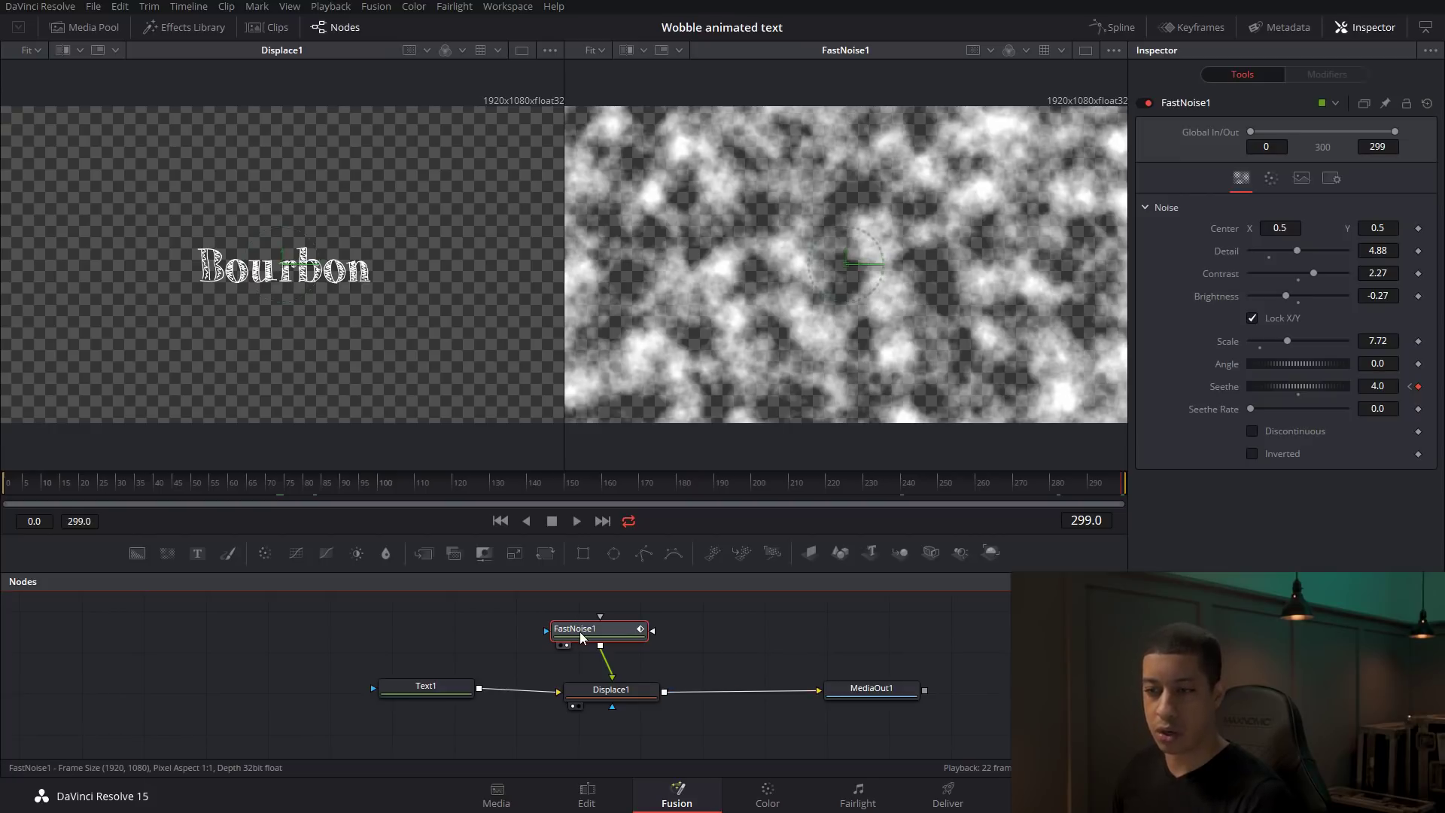
# Step: Connect Displace1's output port to MediaOut1's input in the Nodes panel
pyautogui.rightClick(790, 664)
pyautogui.click(938, 697)
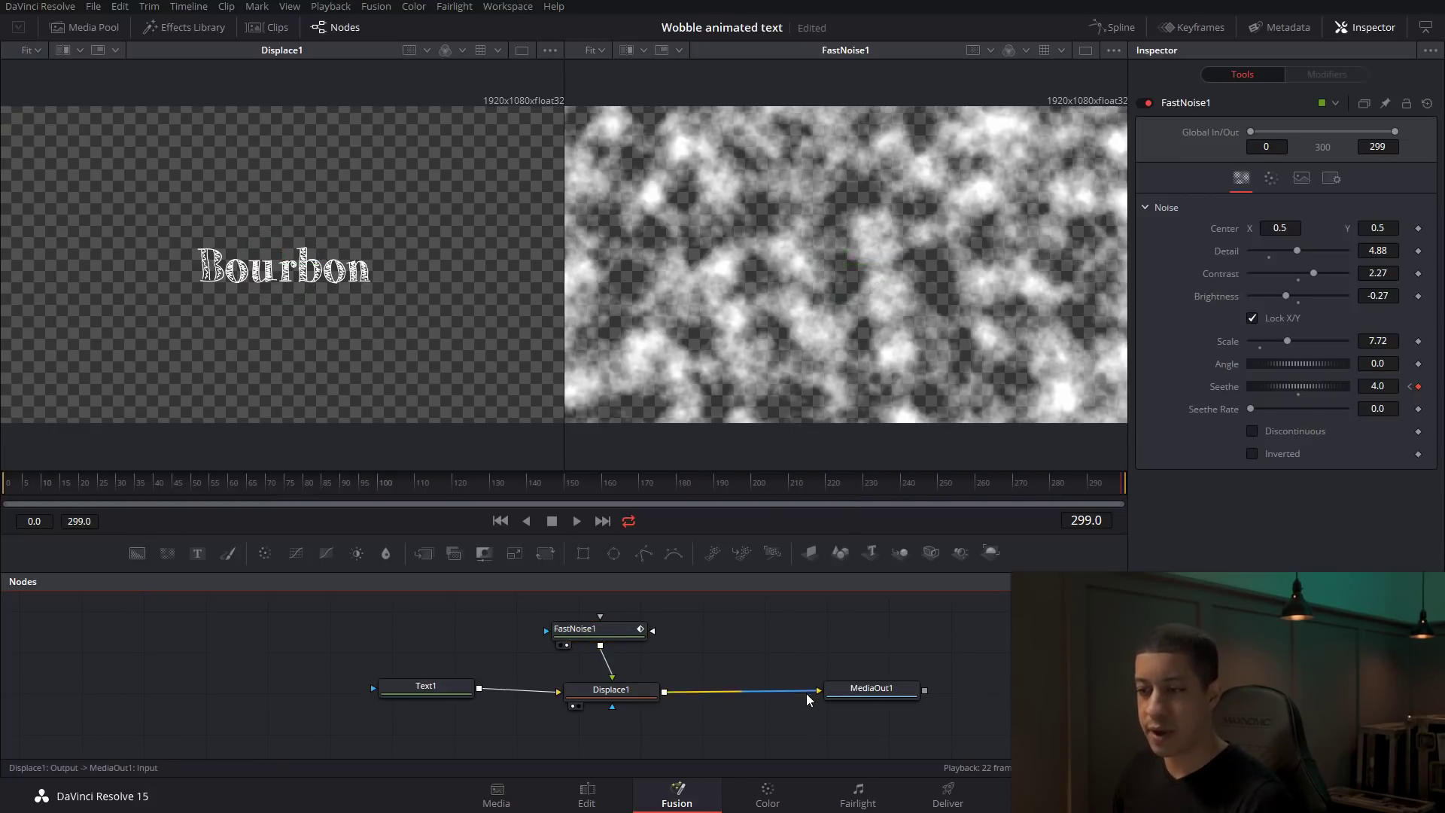
pyautogui.moveTo(809, 690); pyautogui.dragTo(859, 697)
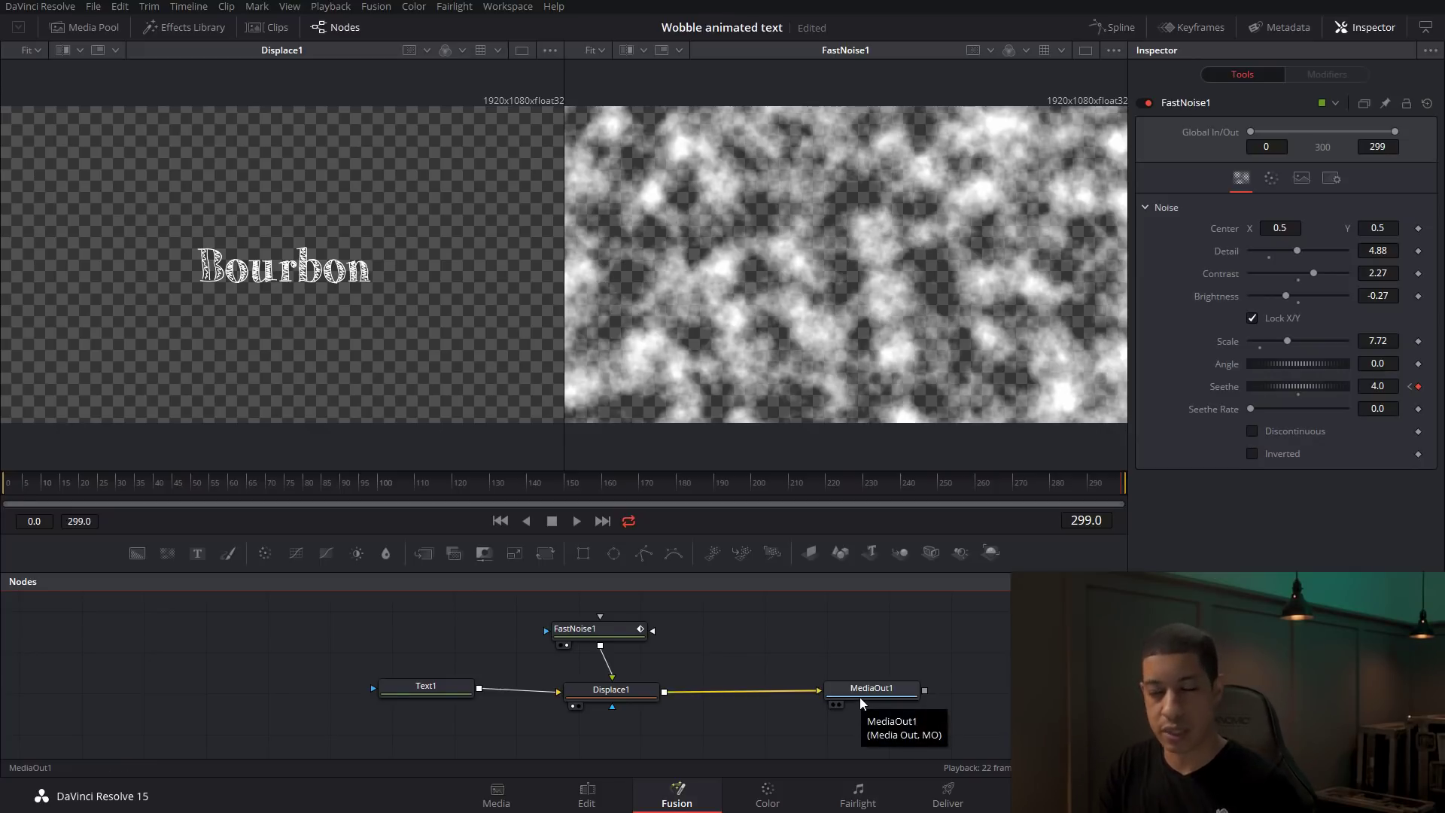
# Step: Return to the Edit page and scrub through the title over the distilling footage
pyautogui.click(575, 803)
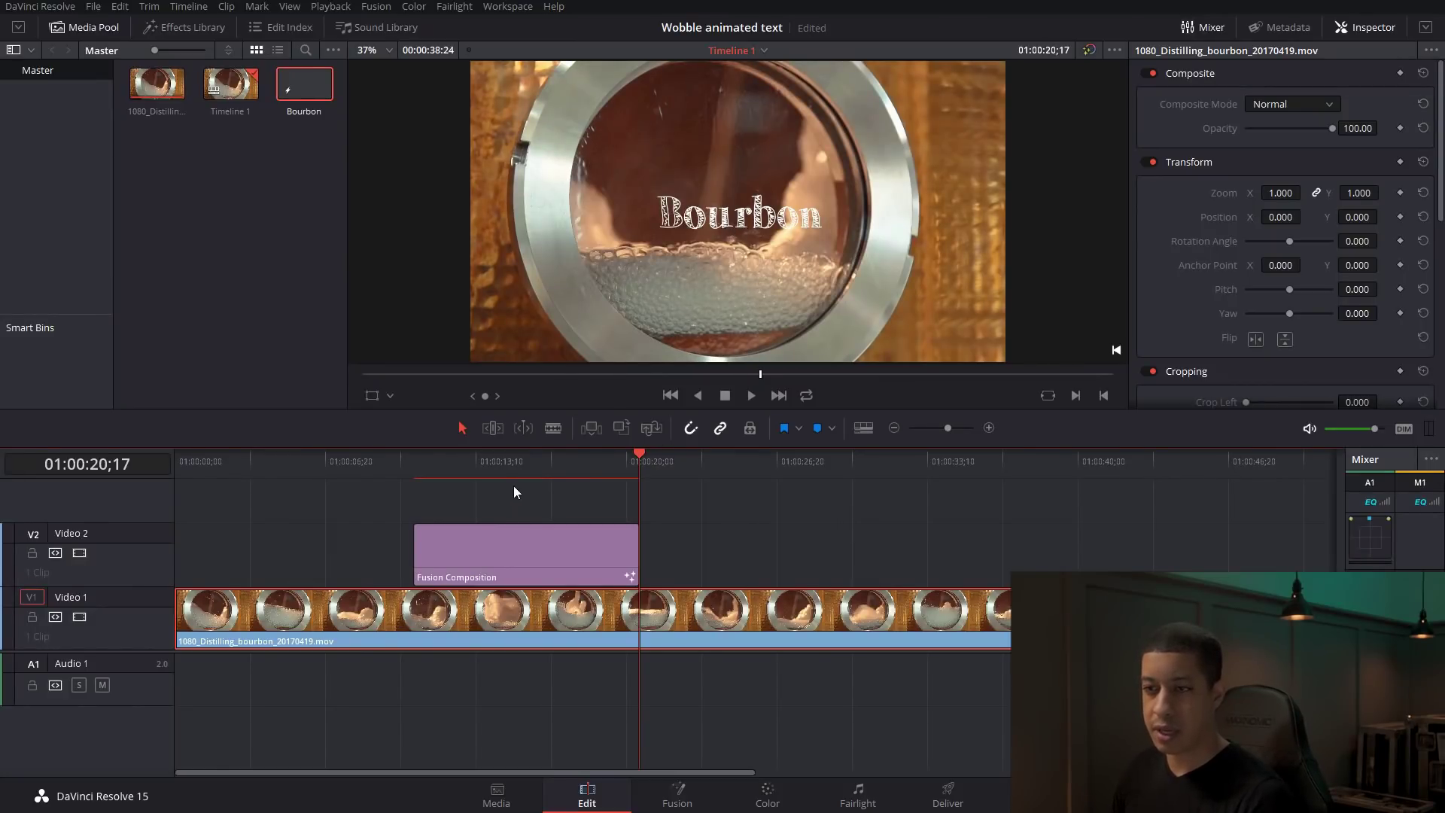
pyautogui.click(461, 466)
pyautogui.moveTo(461, 472); pyautogui.dragTo(441, 471)
# Step: Slide the Fusion Composition title clip on Video 2 to start near 01:00:04, then open Project Settings
pyautogui.moveTo(528, 576); pyautogui.dragTo(856, 548)
pyautogui.click(816, 468)
pyautogui.moveTo(824, 472); pyautogui.dragTo(730, 470)
pyautogui.moveTo(734, 566); pyautogui.dragTo(276, 561)
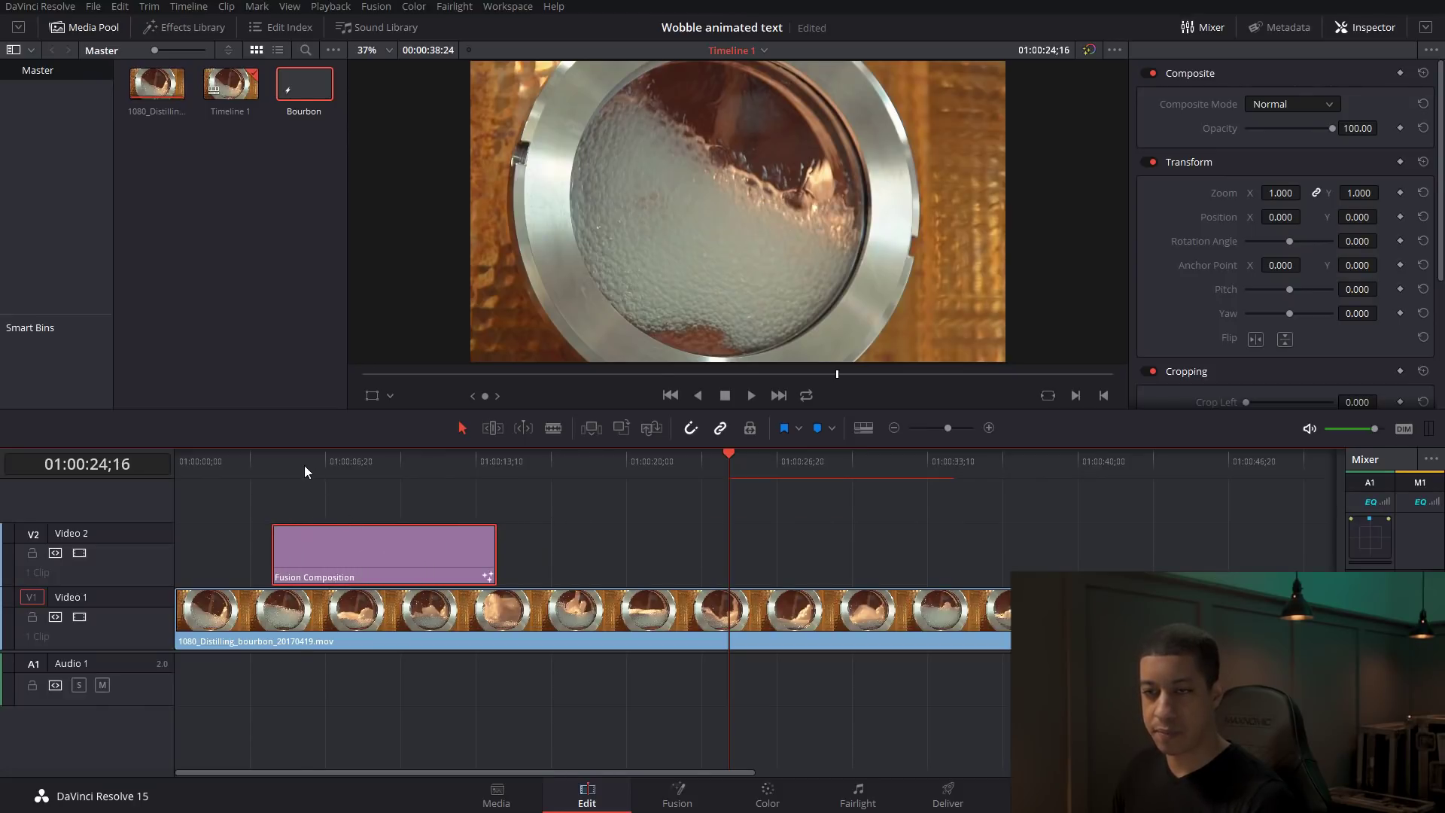
pyautogui.click(273, 462)
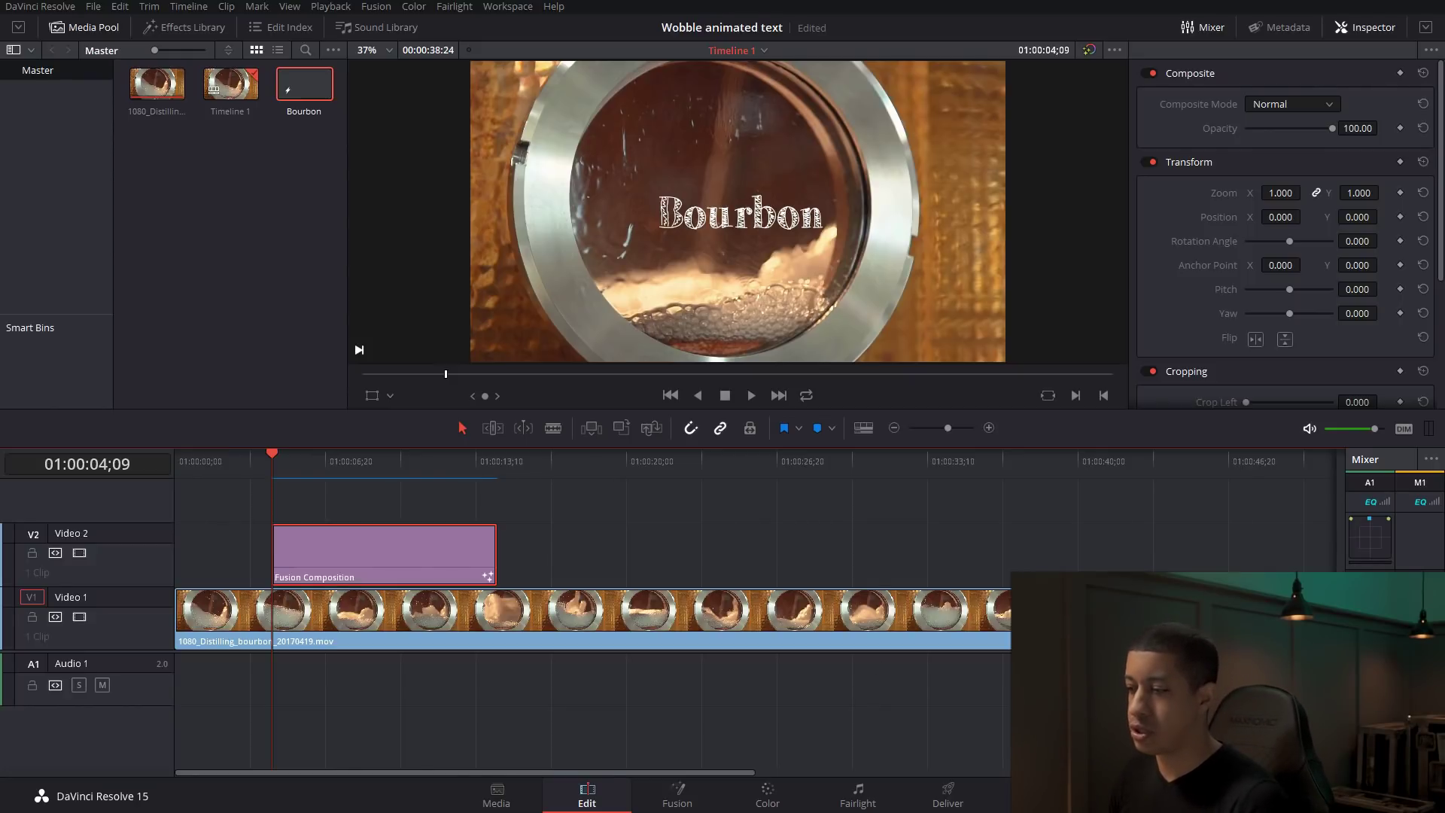
pyautogui.hotkey('shift', '9')
pyautogui.scroll(-2, 955, 544)
pyautogui.scroll(-4, 956, 543)
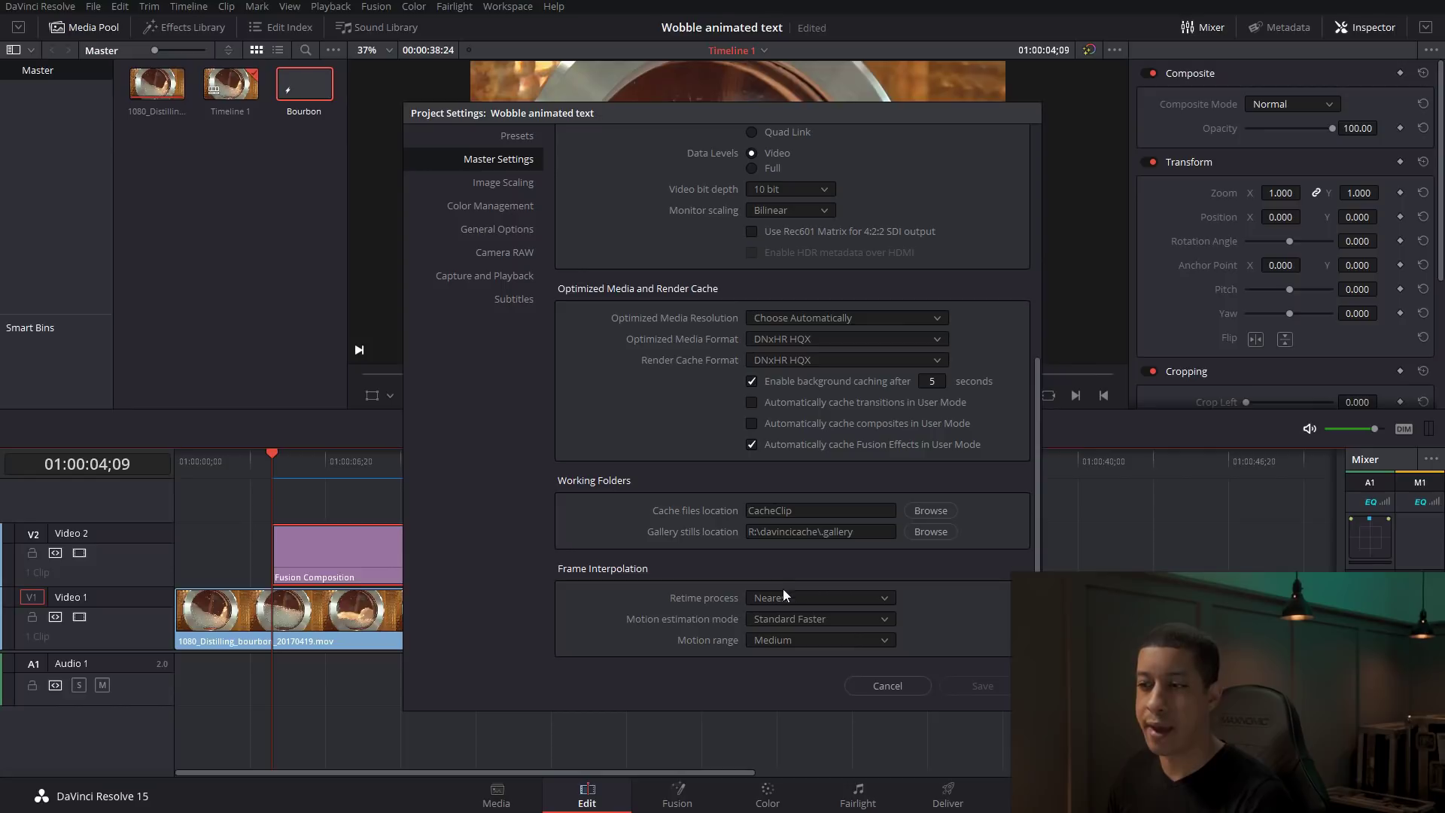
pyautogui.click(900, 686)
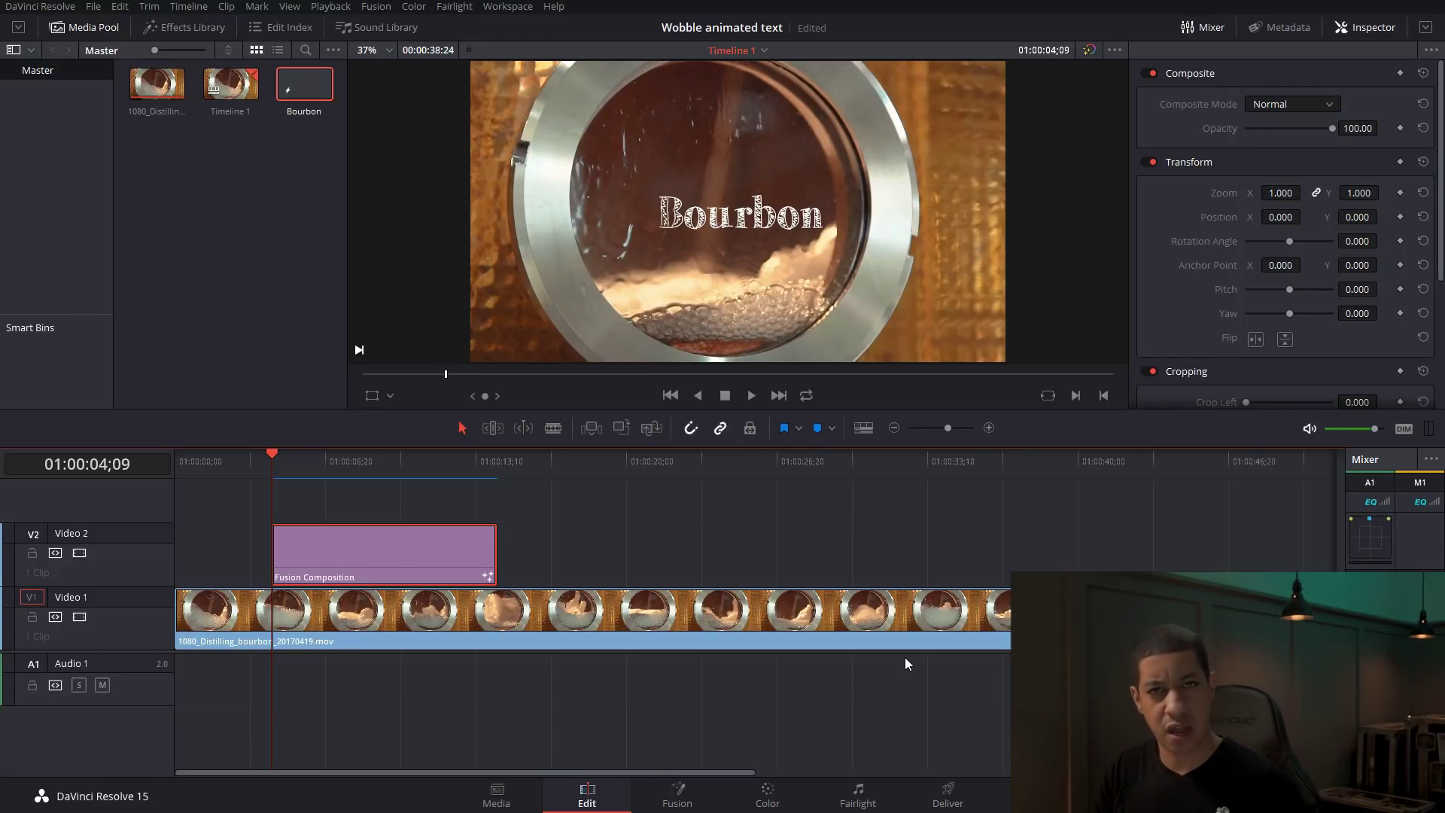
pyautogui.click(751, 397)
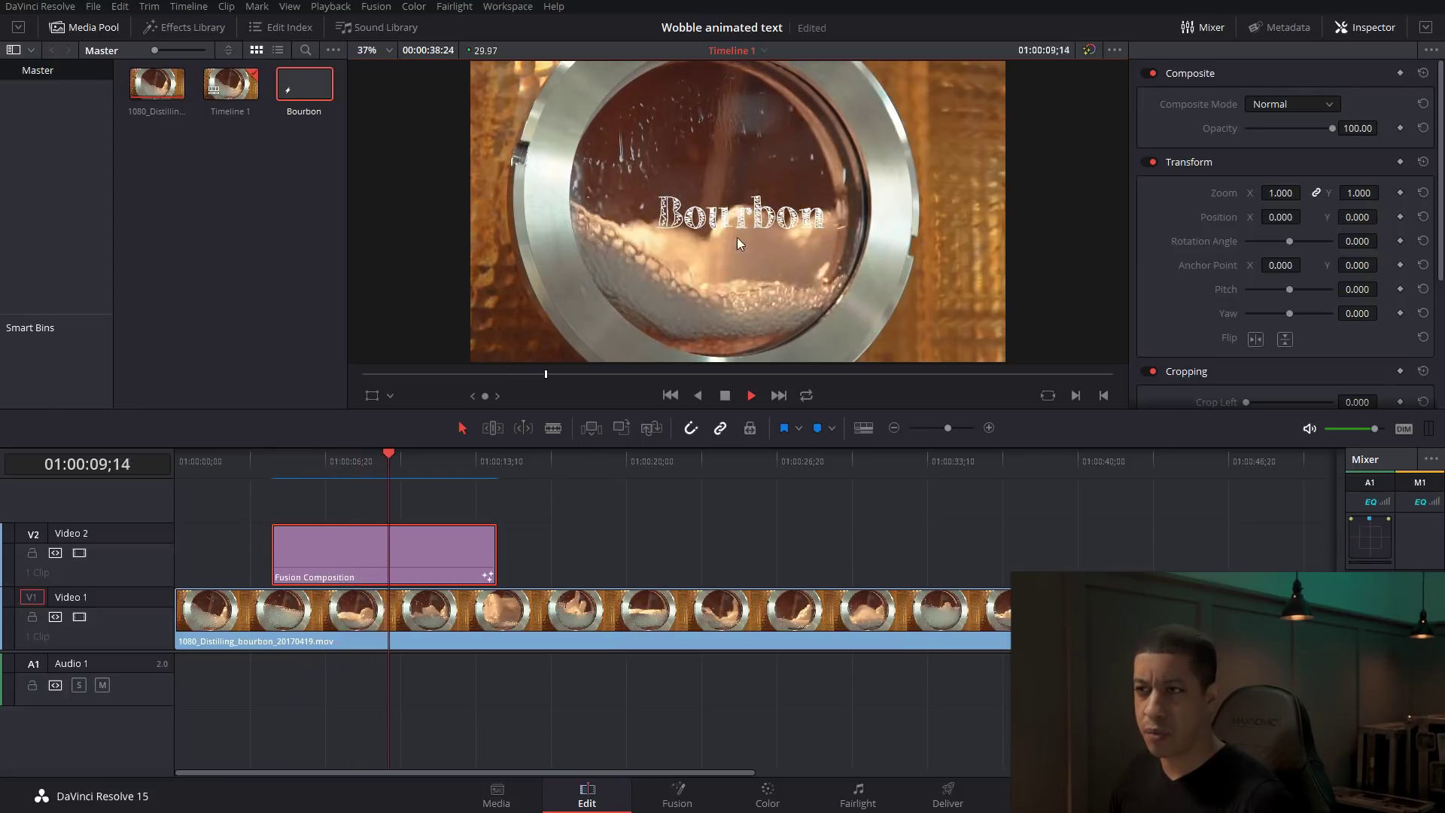
pyautogui.click(724, 396)
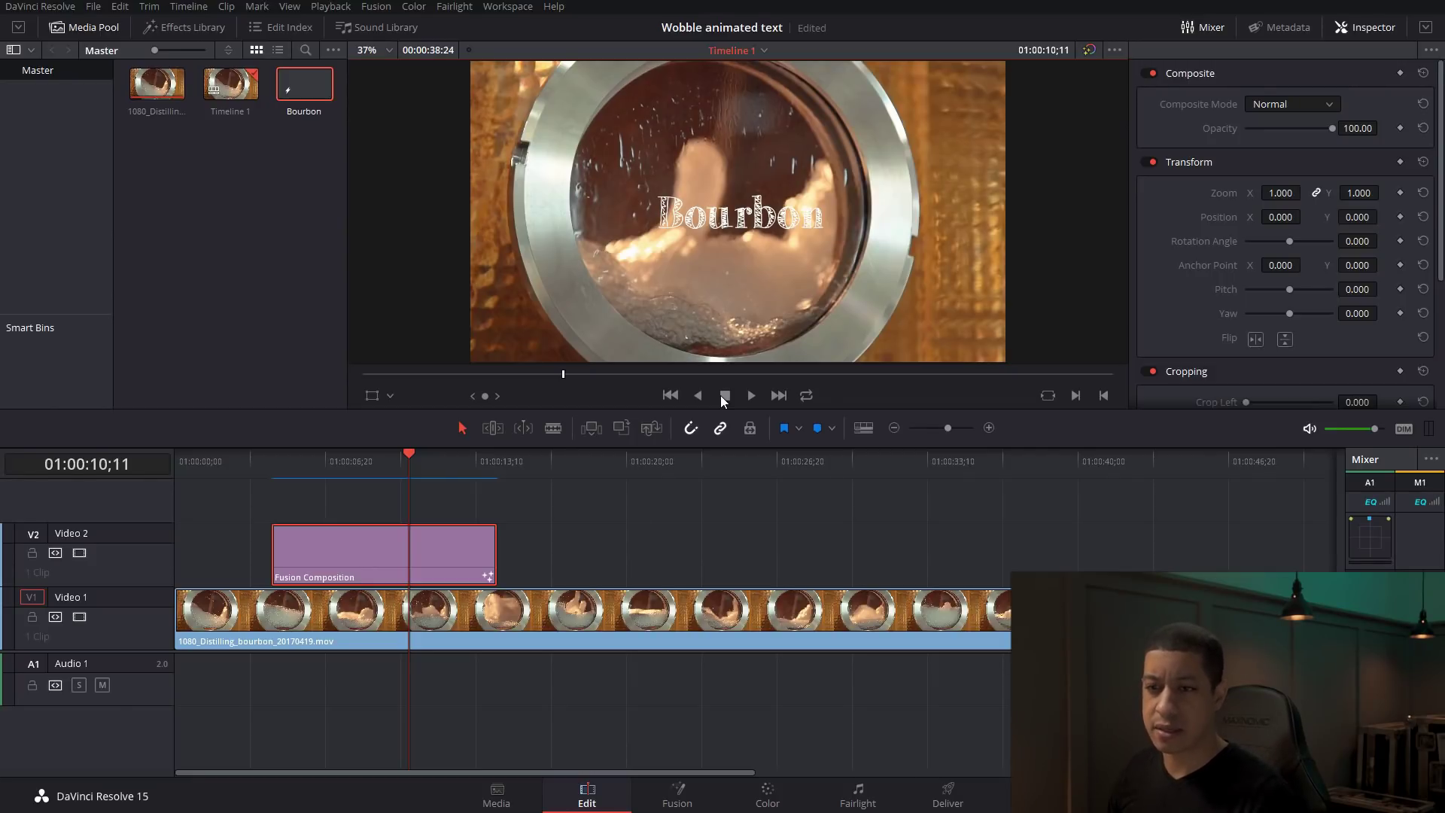
pyautogui.click(315, 553)
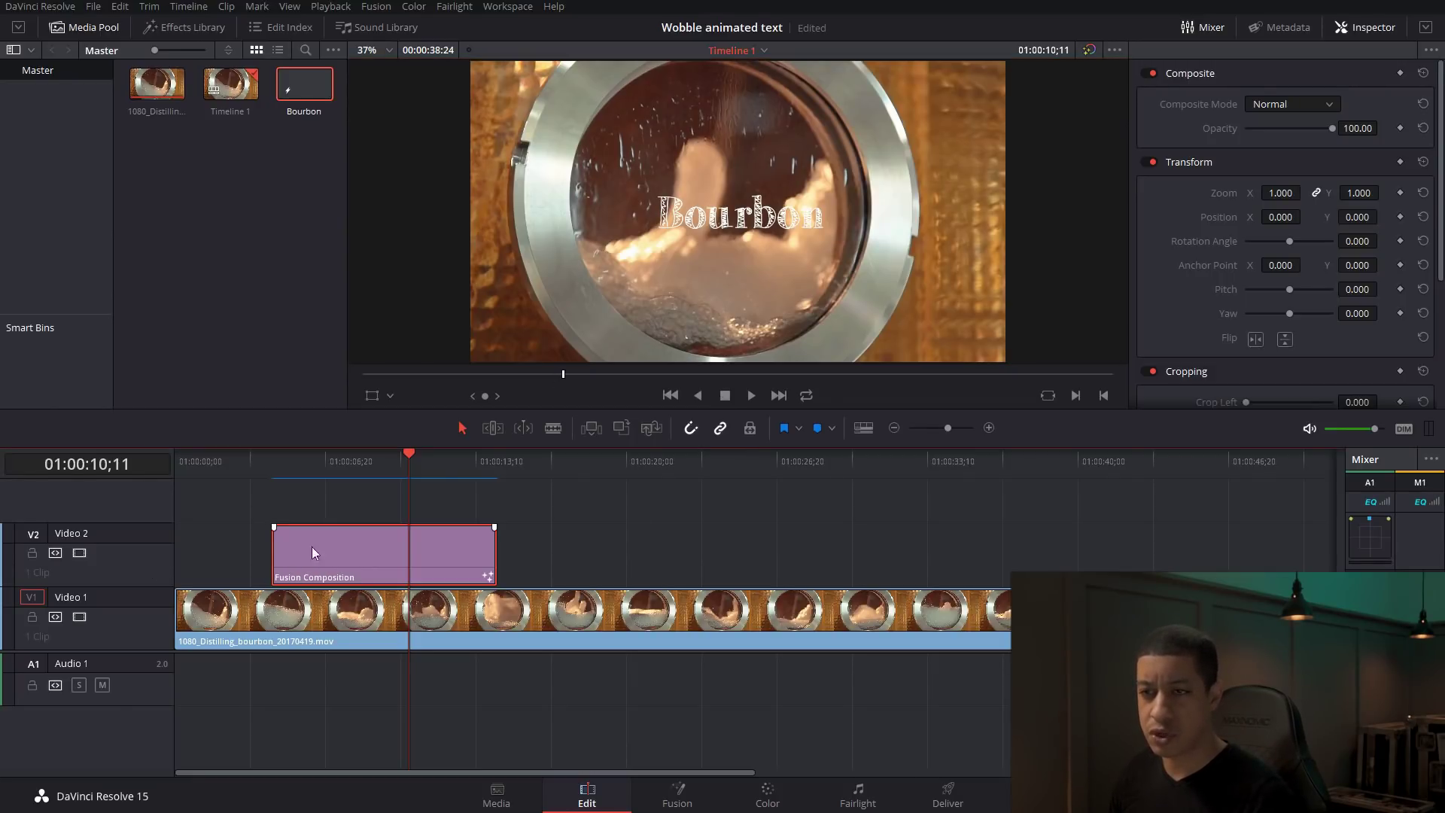
# Step: With transform handles shown, try rough positions and angles for the title, then reset its rotation to level
pyautogui.click(372, 395)
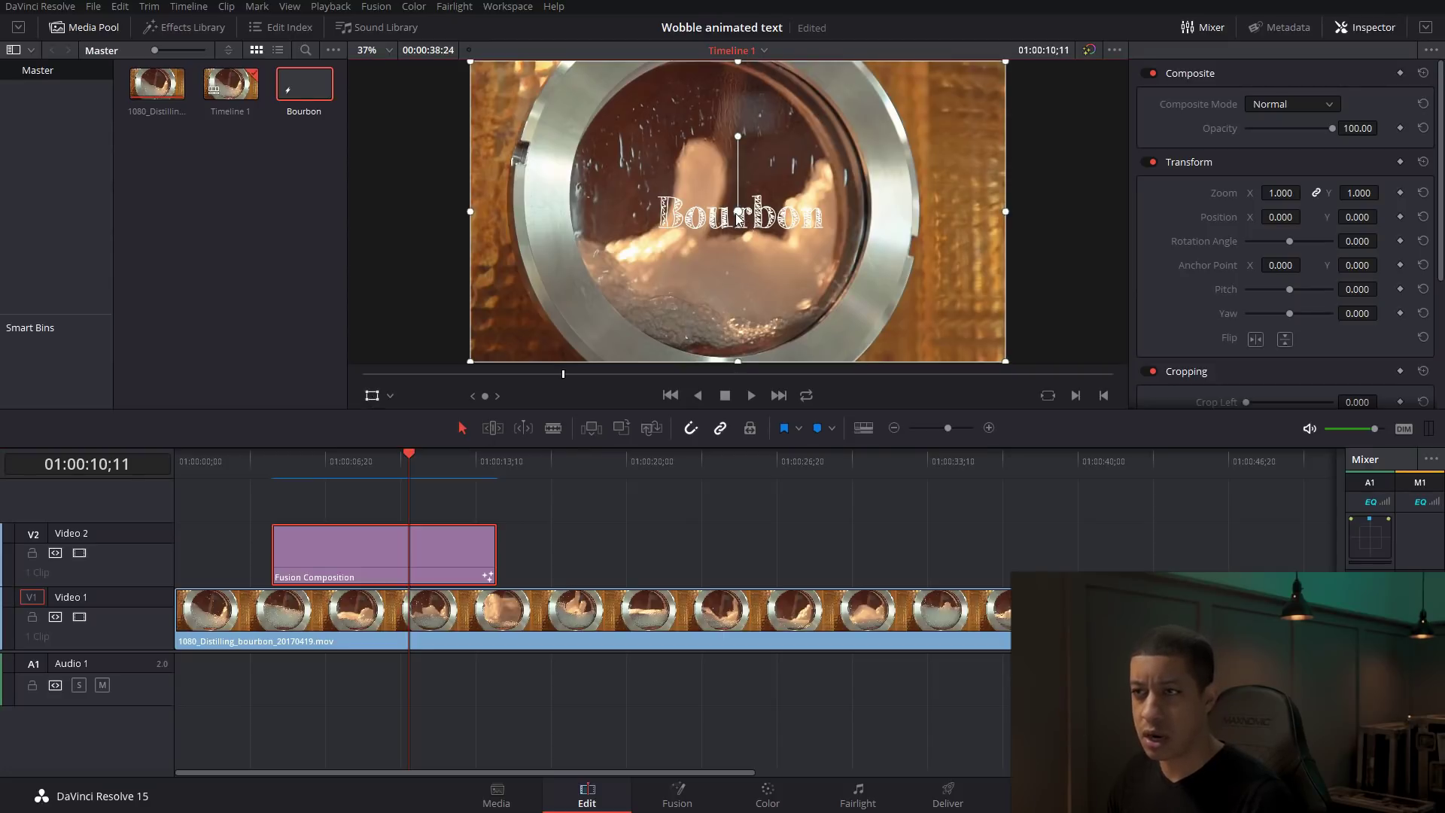
pyautogui.moveTo(738, 218); pyautogui.dragTo(687, 158)
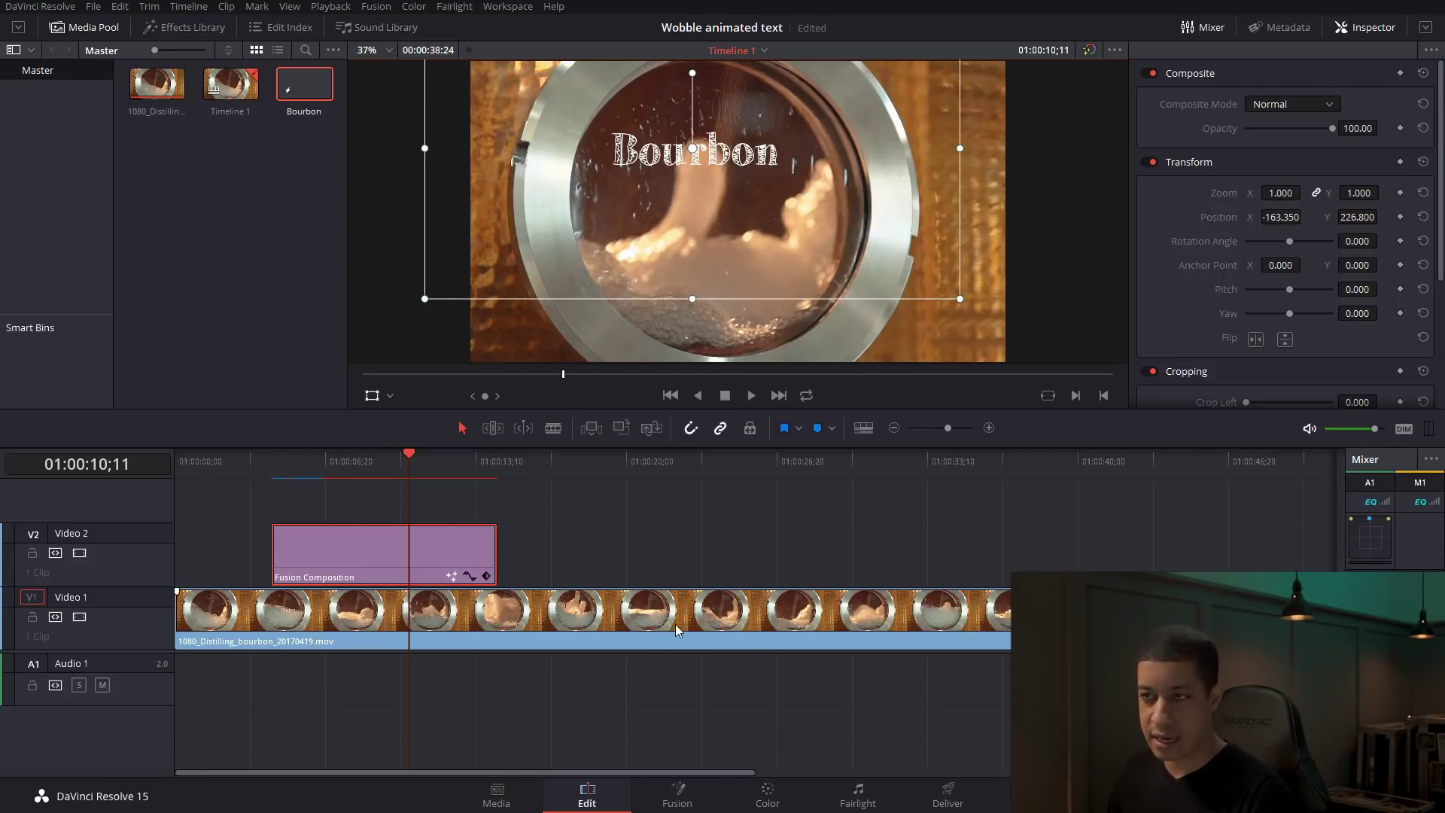
pyautogui.moveTo(696, 154); pyautogui.dragTo(744, 157)
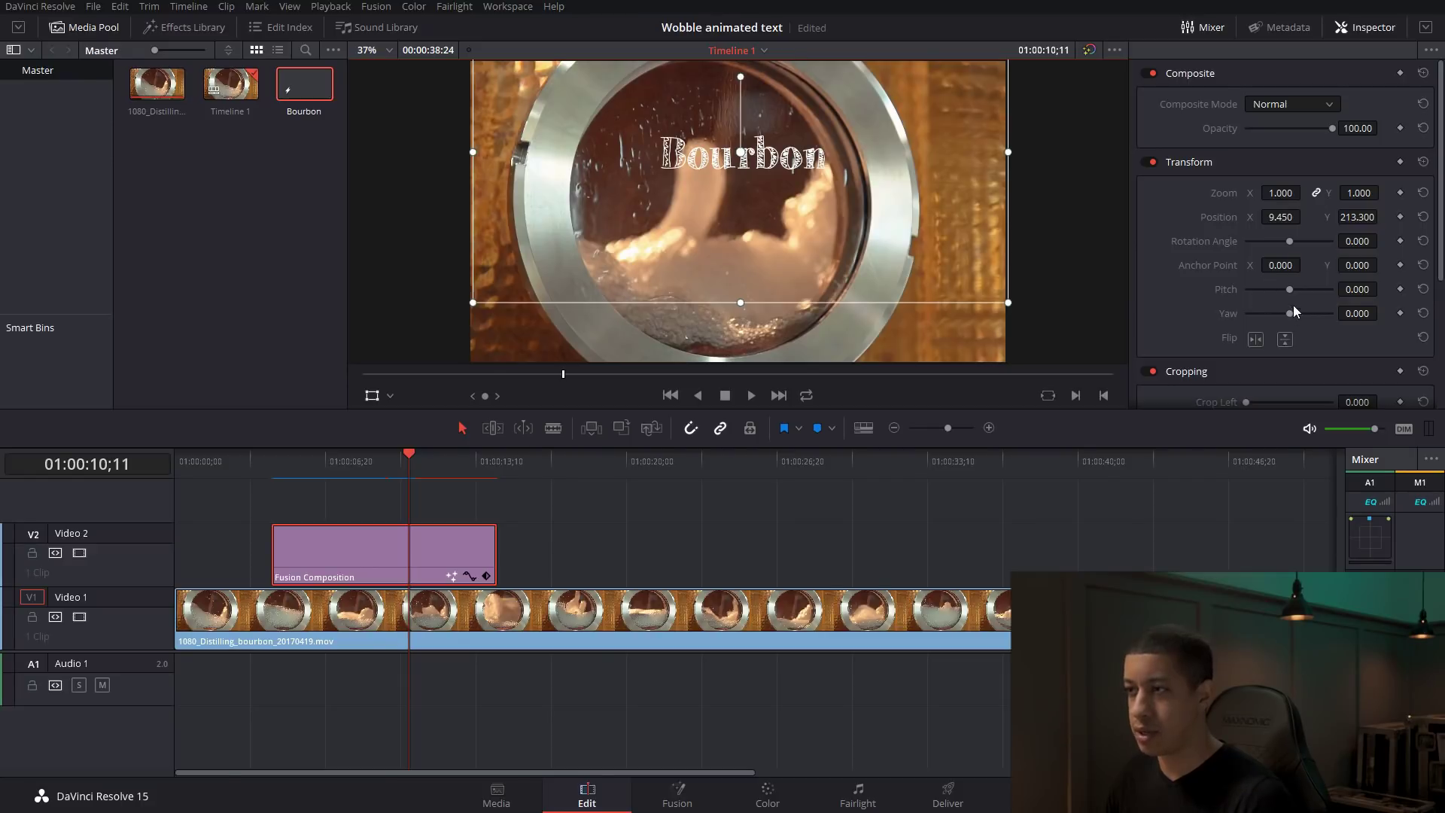
pyautogui.moveTo(1289, 289)
pyautogui.mouseDown()
pyautogui.moveTo(1276, 287)
pyautogui.moveTo(1299, 300)
pyautogui.mouseUp()
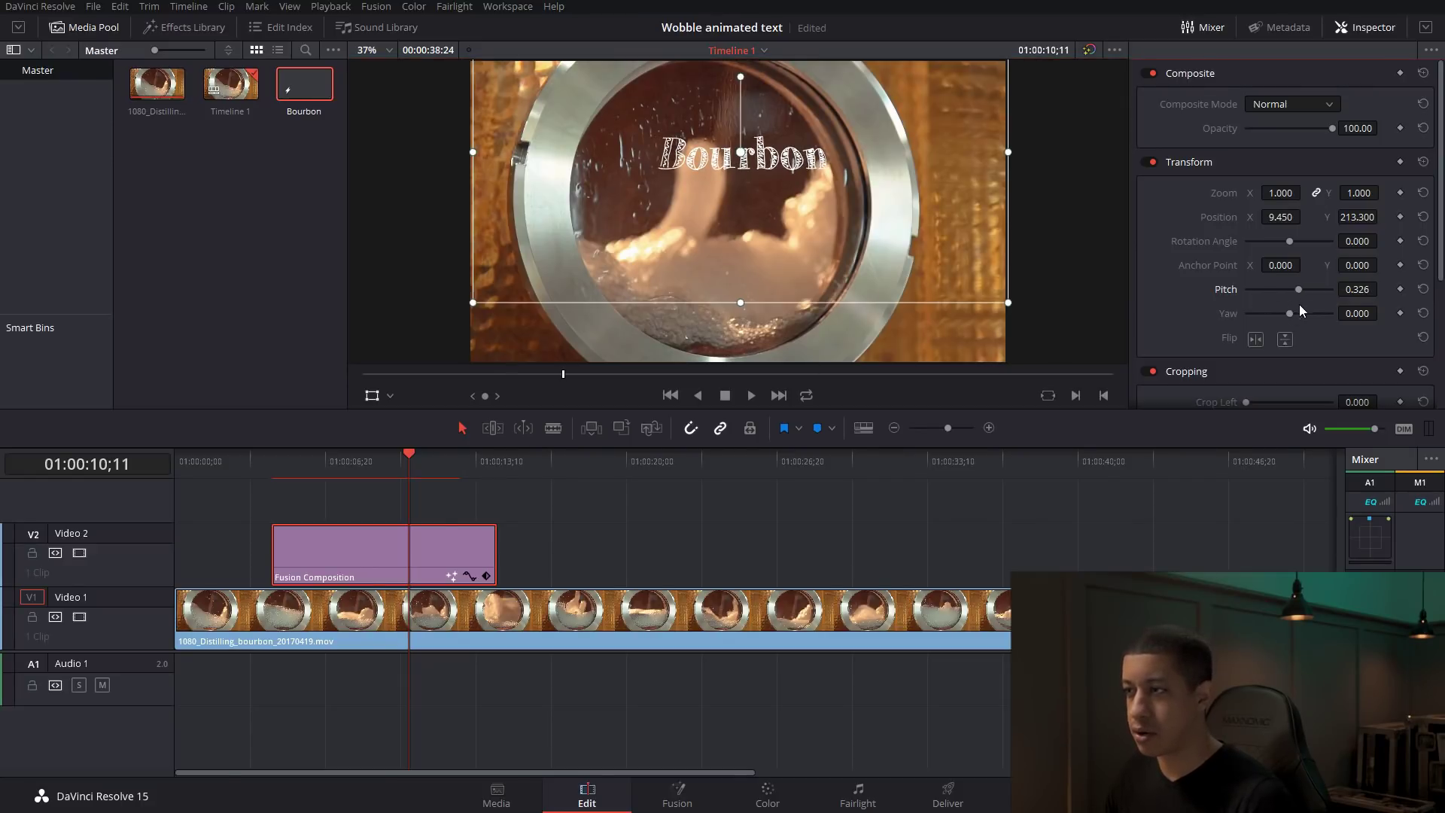
pyautogui.moveTo(1289, 245)
pyautogui.mouseDown()
pyautogui.moveTo(1305, 246)
pyautogui.moveTo(1284, 247)
pyautogui.mouseUp()
pyautogui.moveTo(742, 159)
pyautogui.mouseDown()
pyautogui.moveTo(700, 90)
pyautogui.moveTo(730, 172)
pyautogui.mouseUp()
pyautogui.doubleClick(1217, 241)
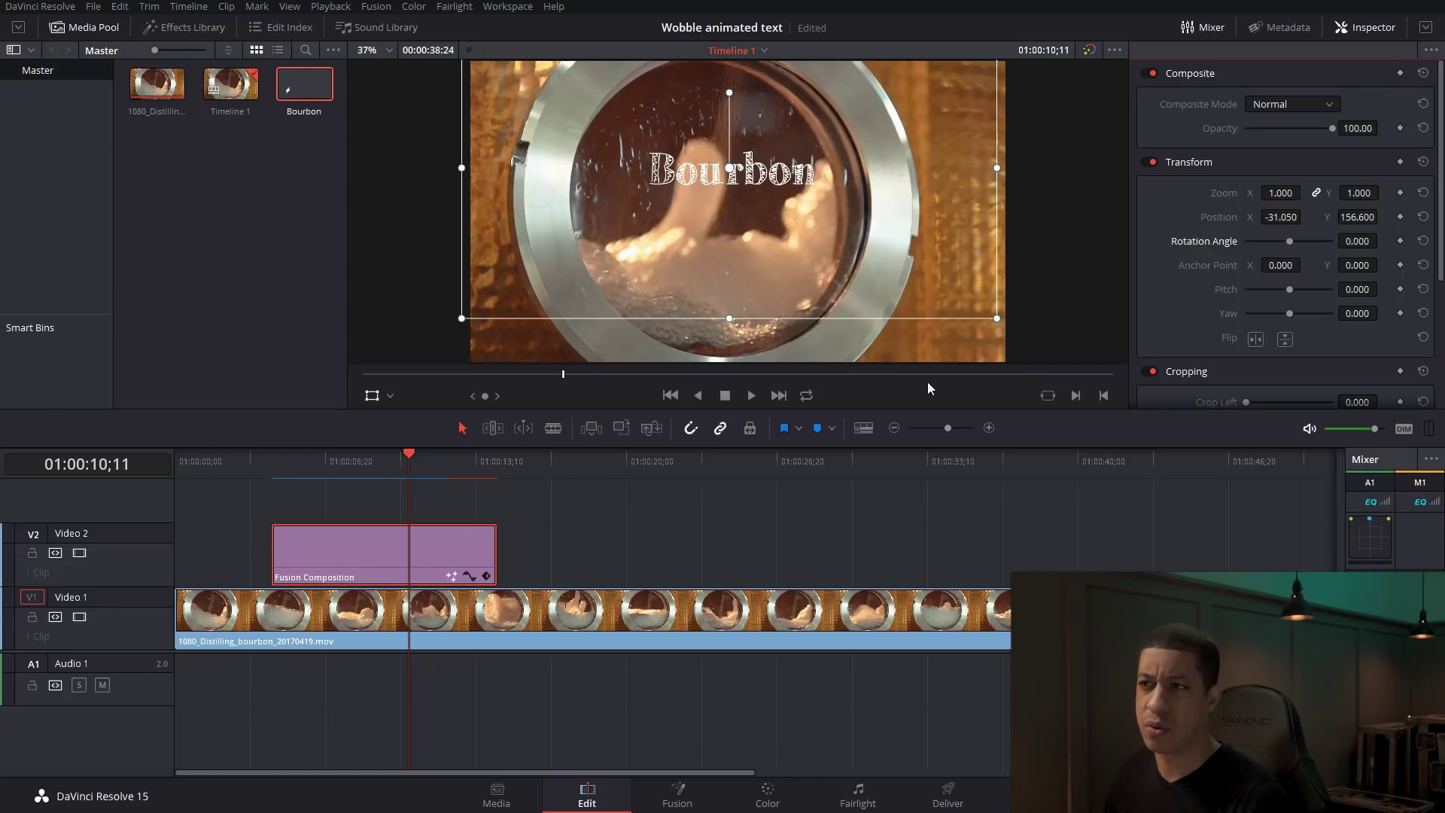
# Step: Settle the level title at the porthole top (X -130.950, Y 275.400) and play it back over the footage
pyautogui.moveTo(720, 181); pyautogui.dragTo(686, 151)
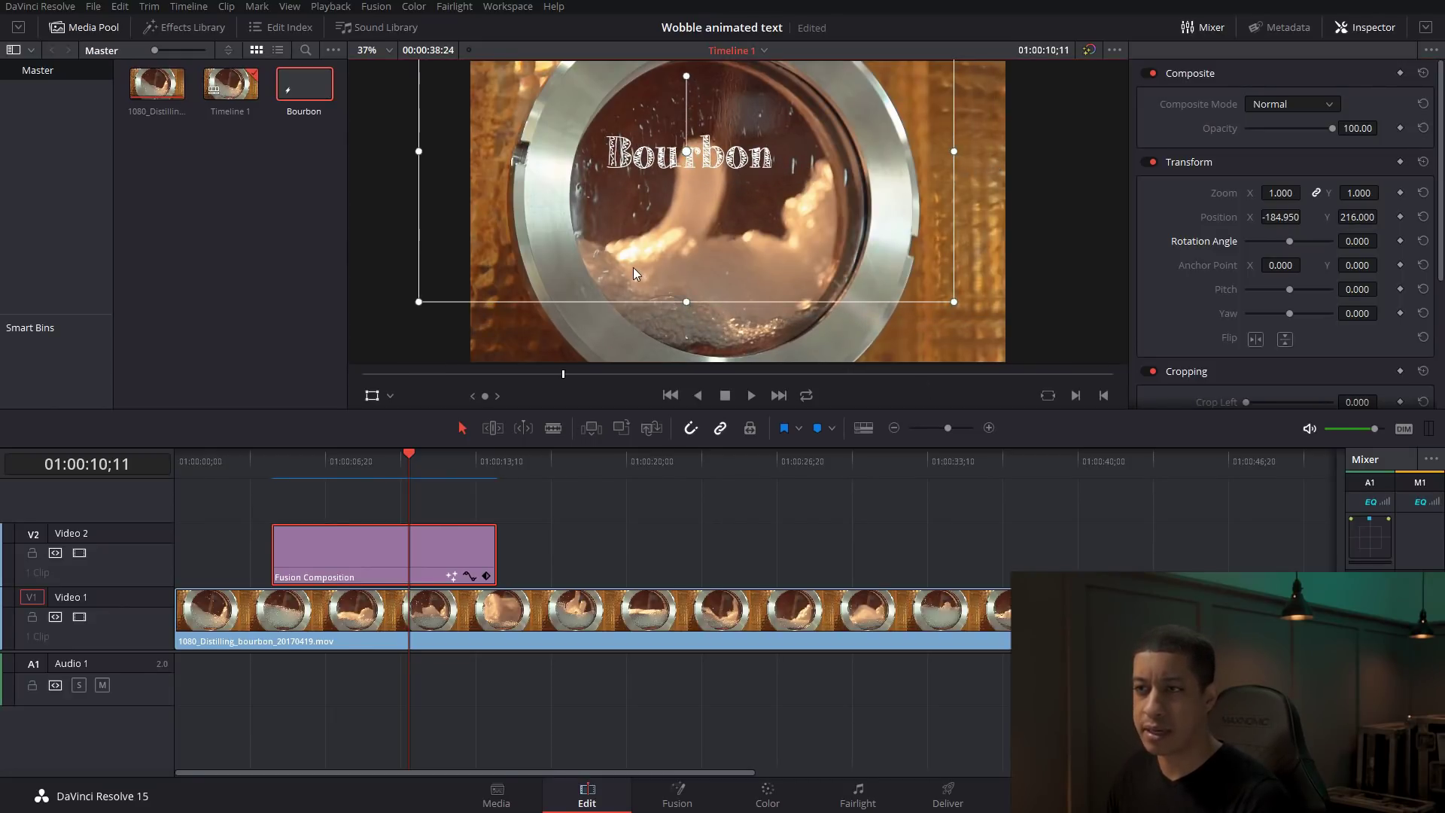
pyautogui.moveTo(686, 164); pyautogui.dragTo(678, 247)
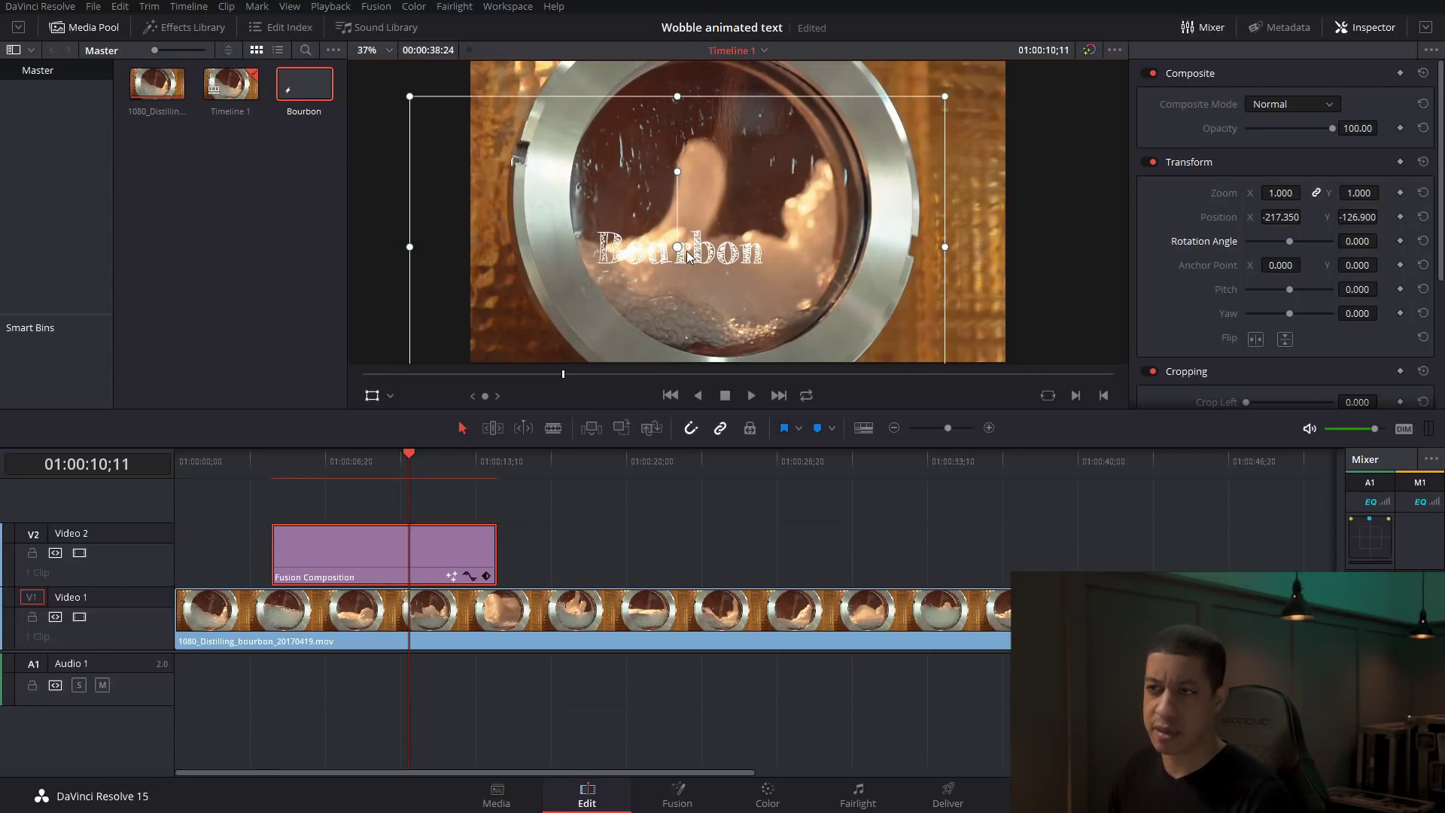
pyautogui.moveTo(674, 246); pyautogui.dragTo(703, 138)
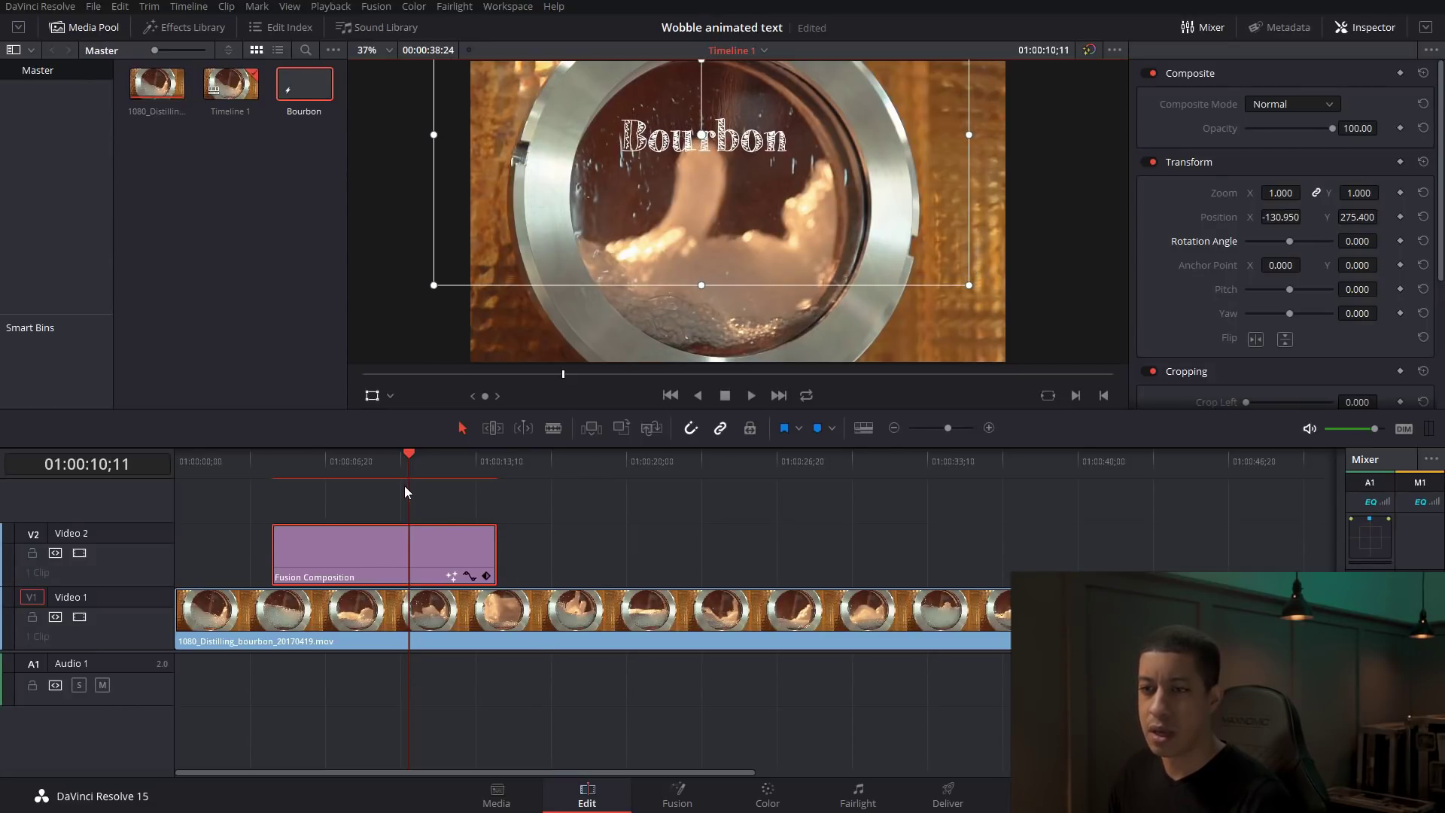
pyautogui.click(314, 471)
pyautogui.press('space')
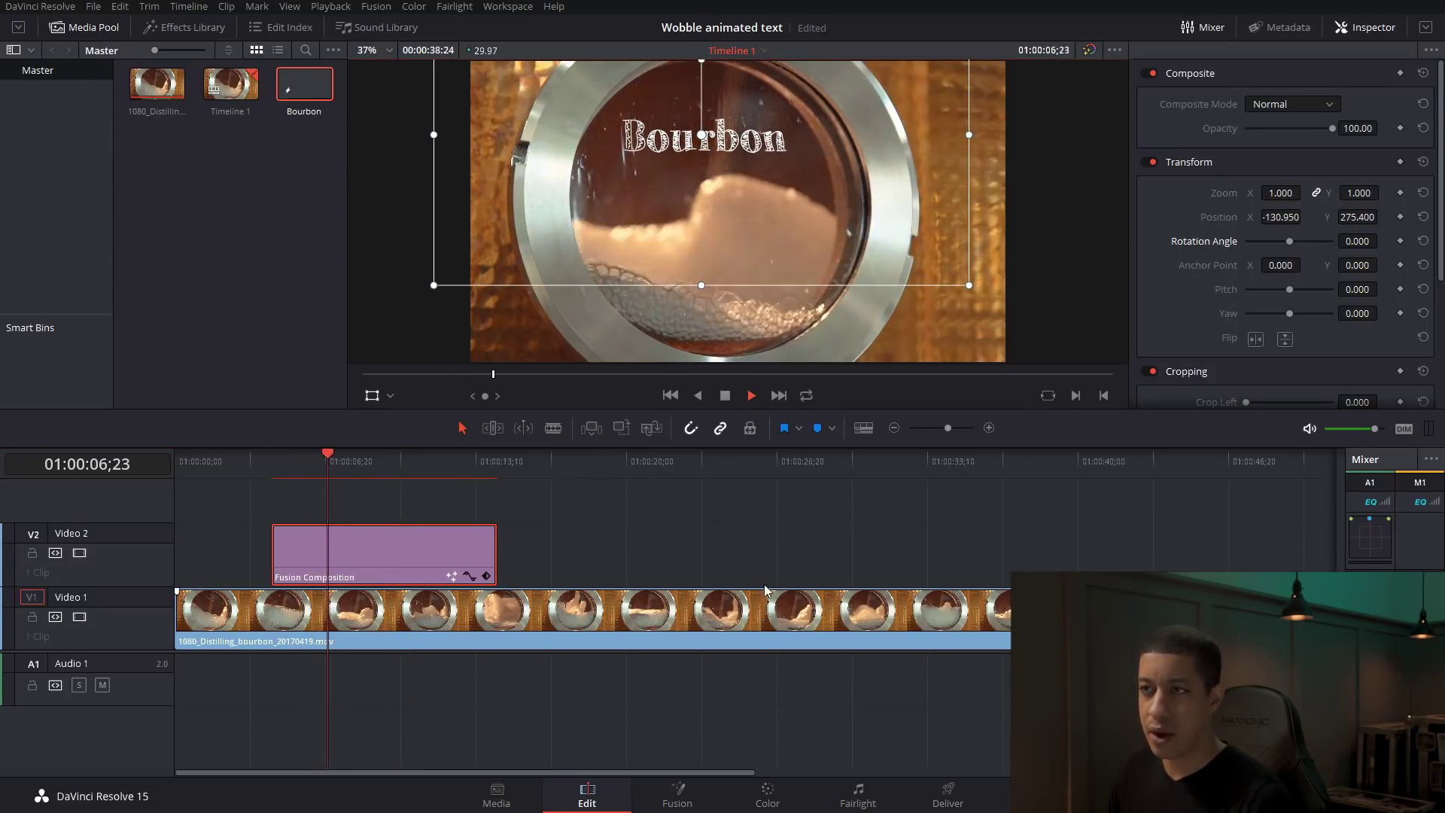
pyautogui.click(765, 558)
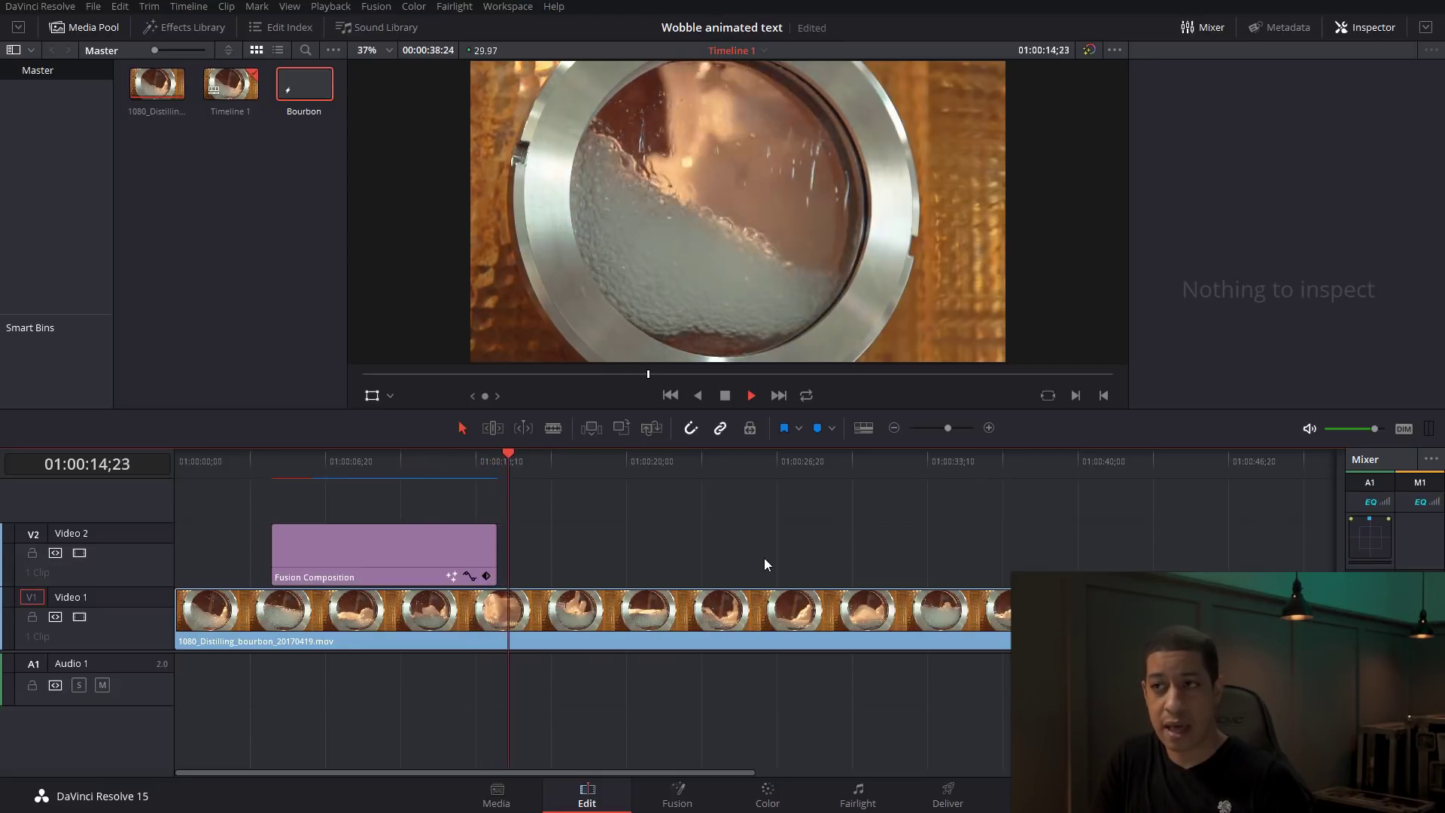
pyautogui.press('space')
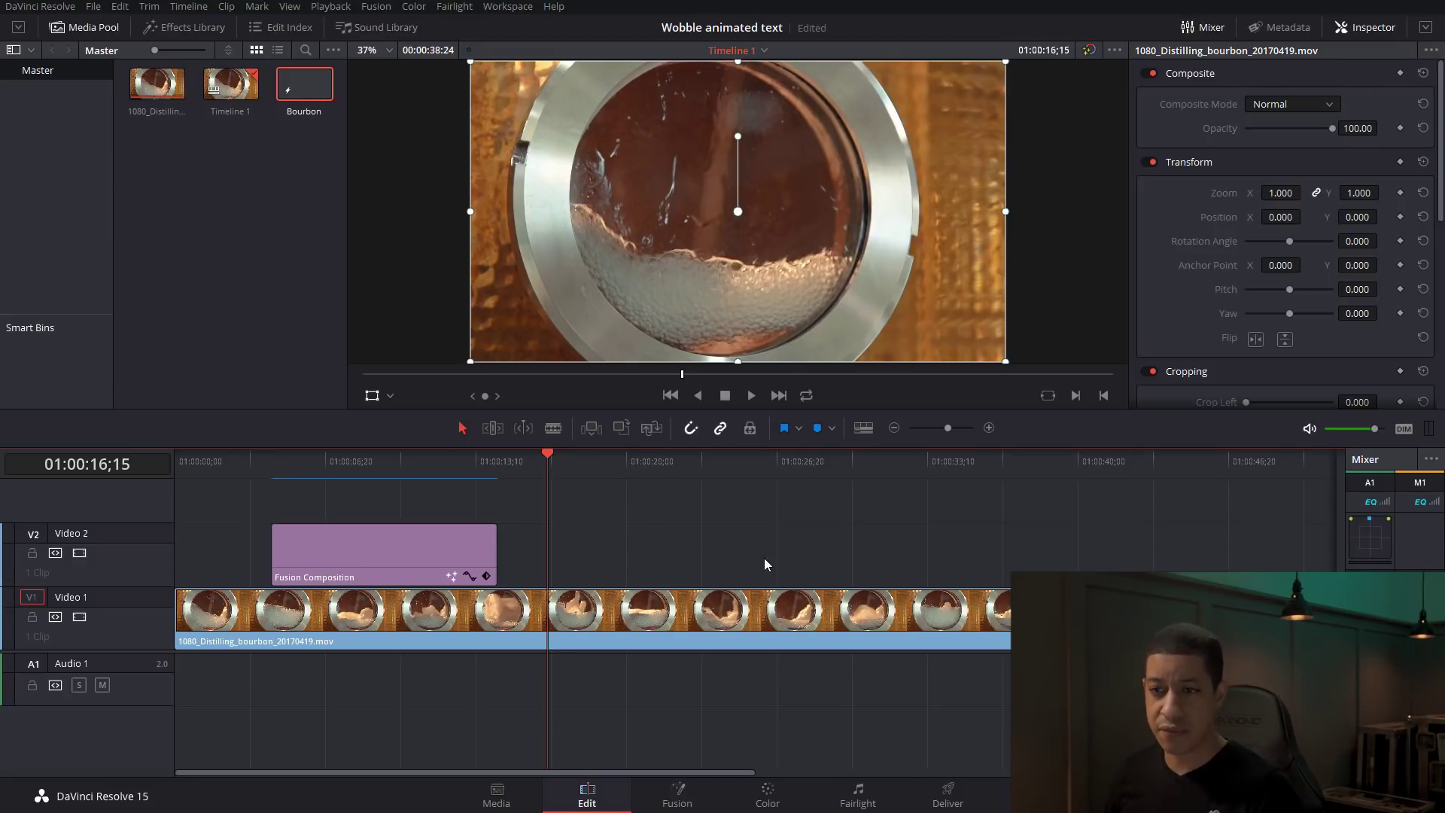
pyautogui.click(339, 462)
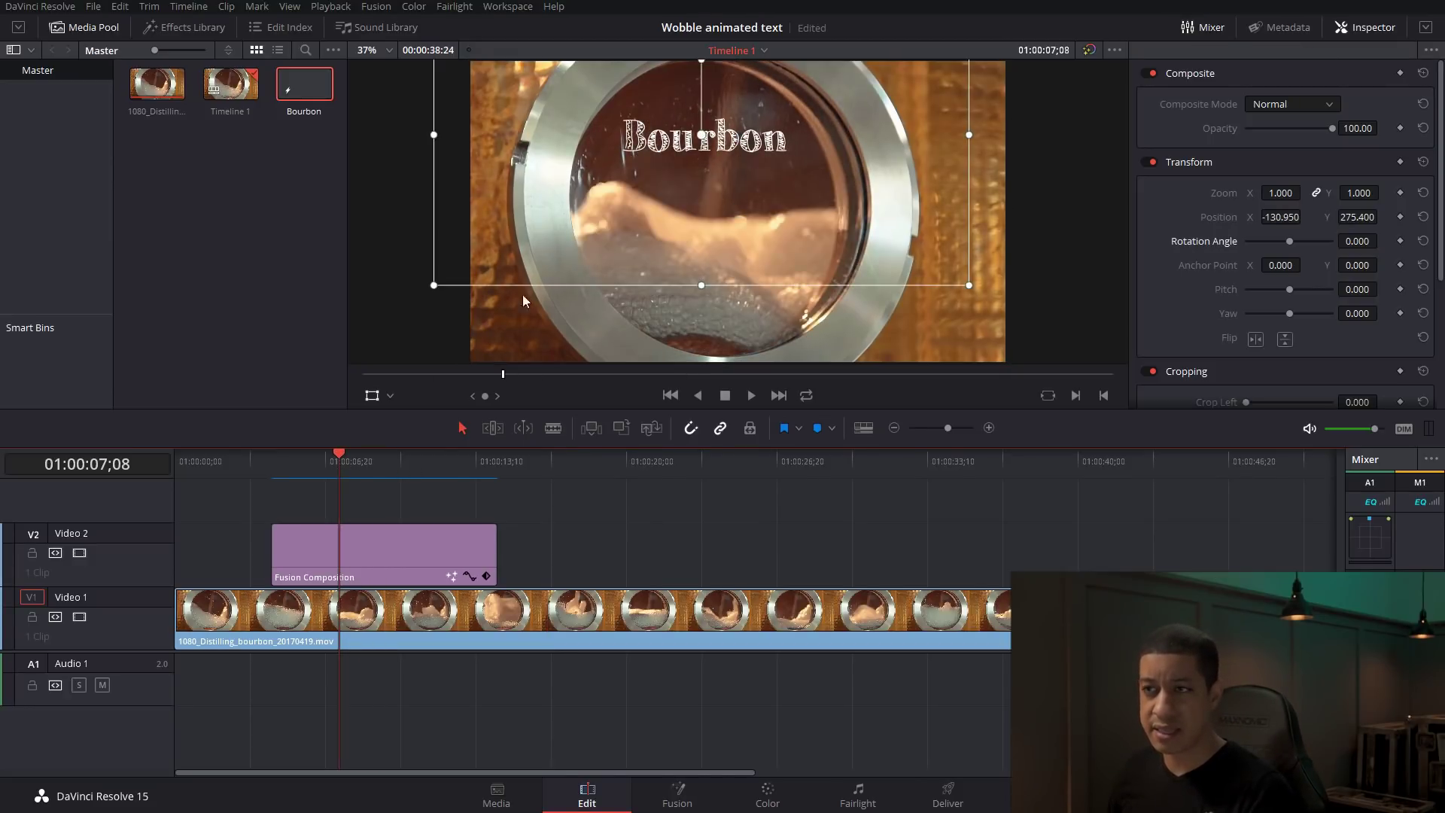
pyautogui.click(661, 798)
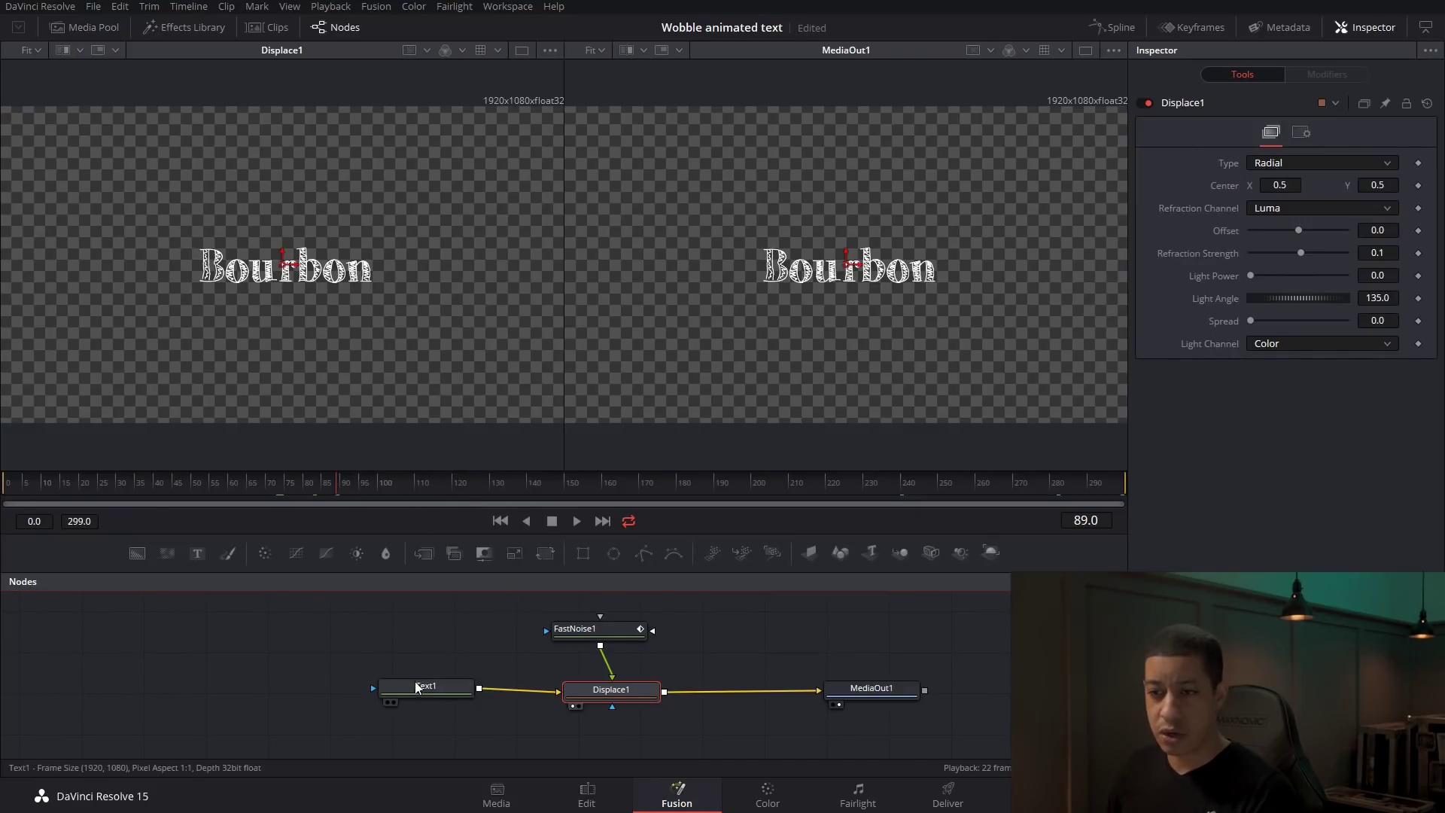
pyautogui.click(587, 792)
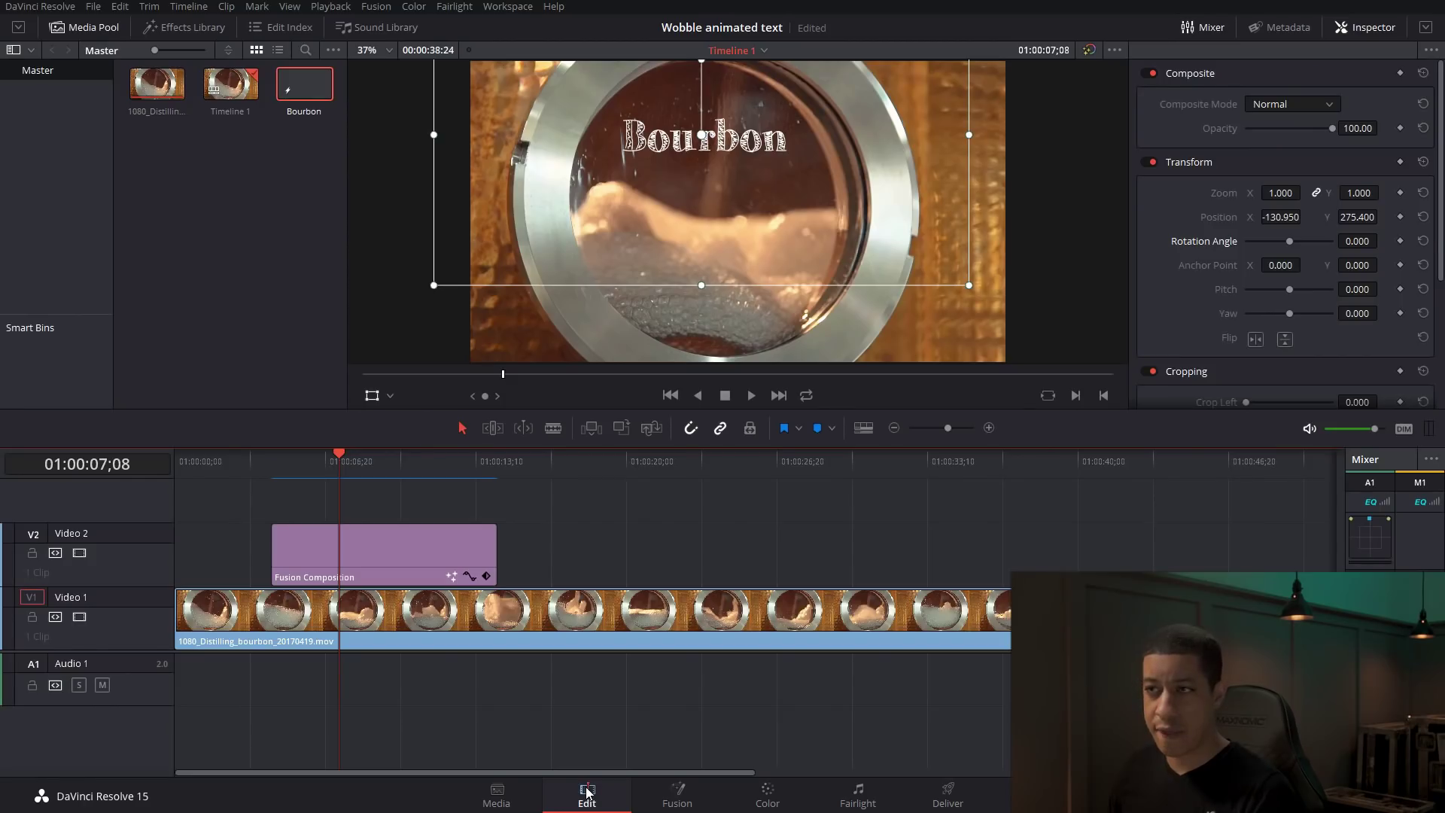